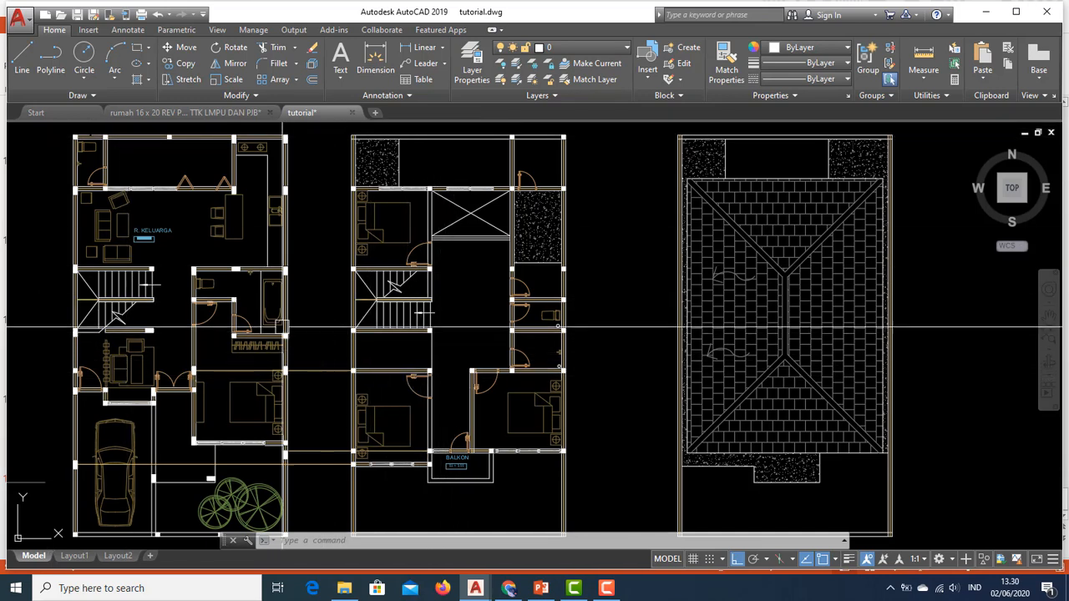
Examine the columns along the ground-floor side wall near the kitchen and compare them with the upper-floor columns.
middle_drag(215, 294, 217, 267)
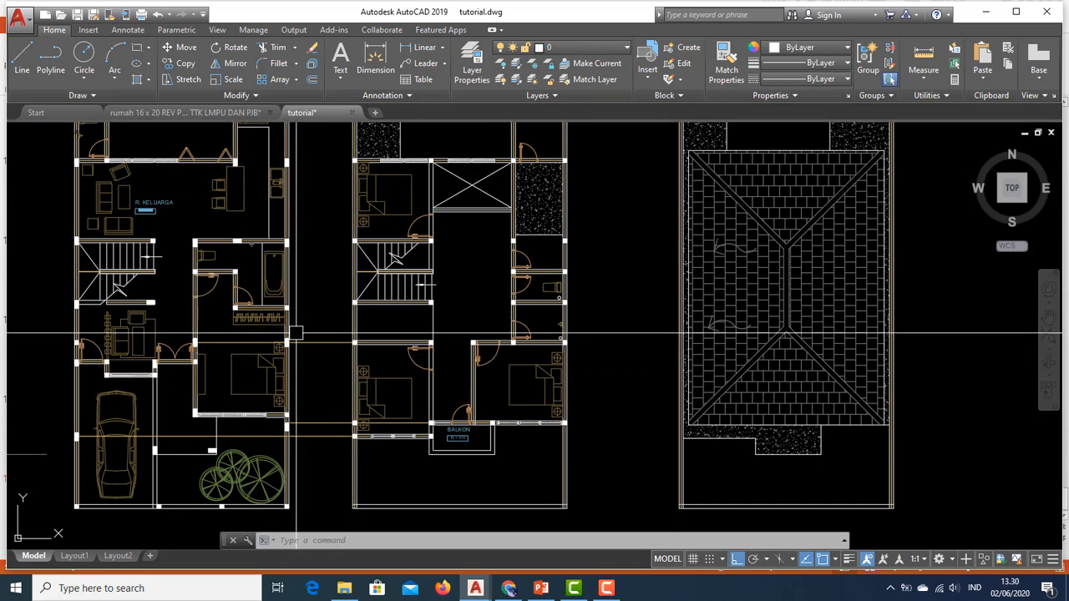
scroll(288, 338, up, 2)
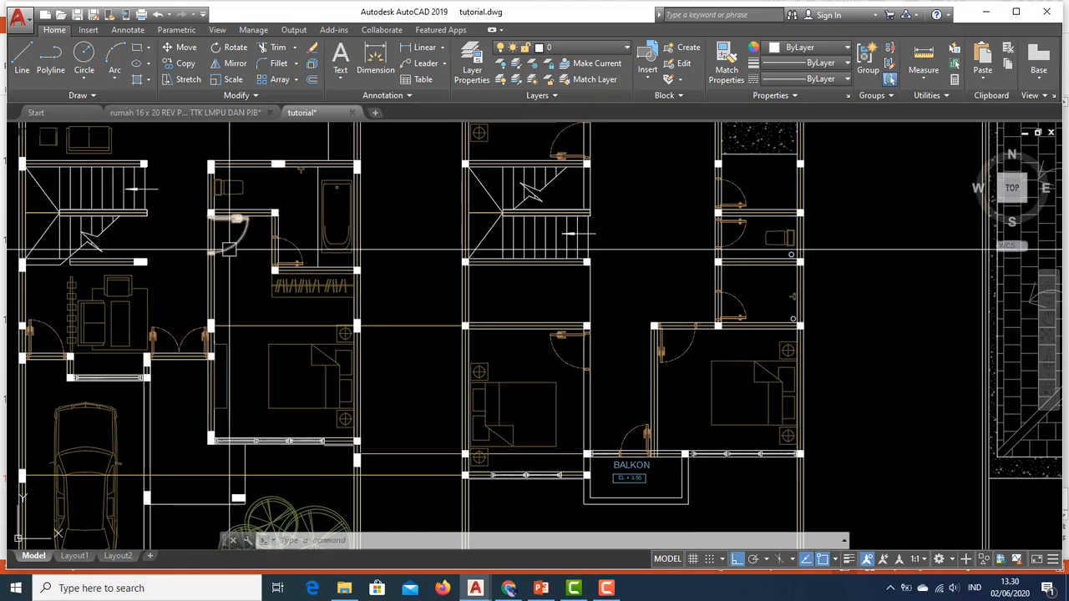
mouse_move(287, 335)
middle_down()
mouse_move(294, 514)
mouse_move(265, 452)
middle_up()
middle_drag(379, 384, 451, 367)
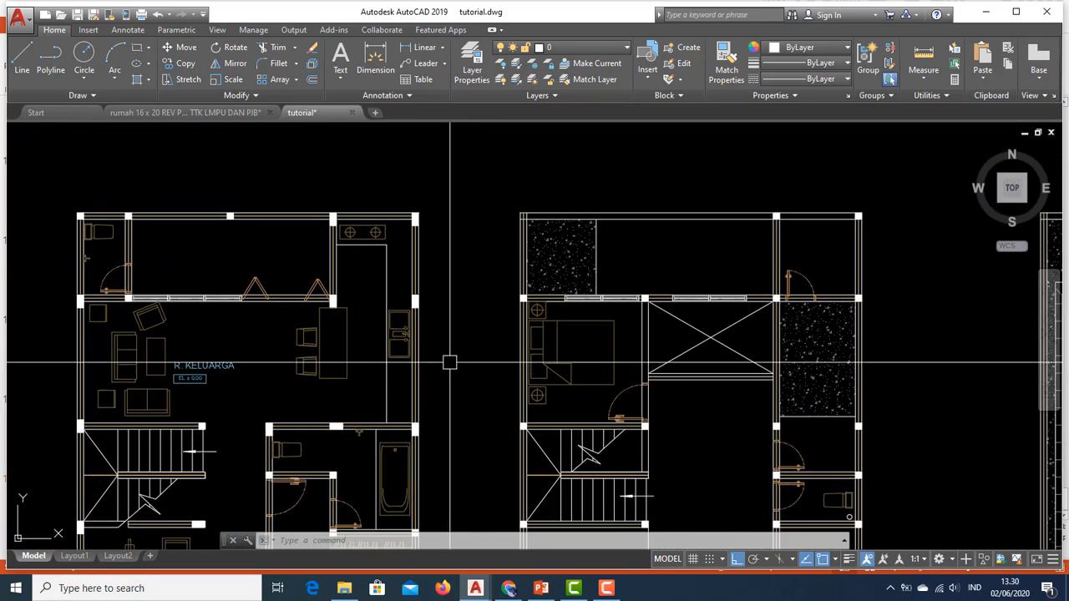
scroll(404, 302, up, 8)
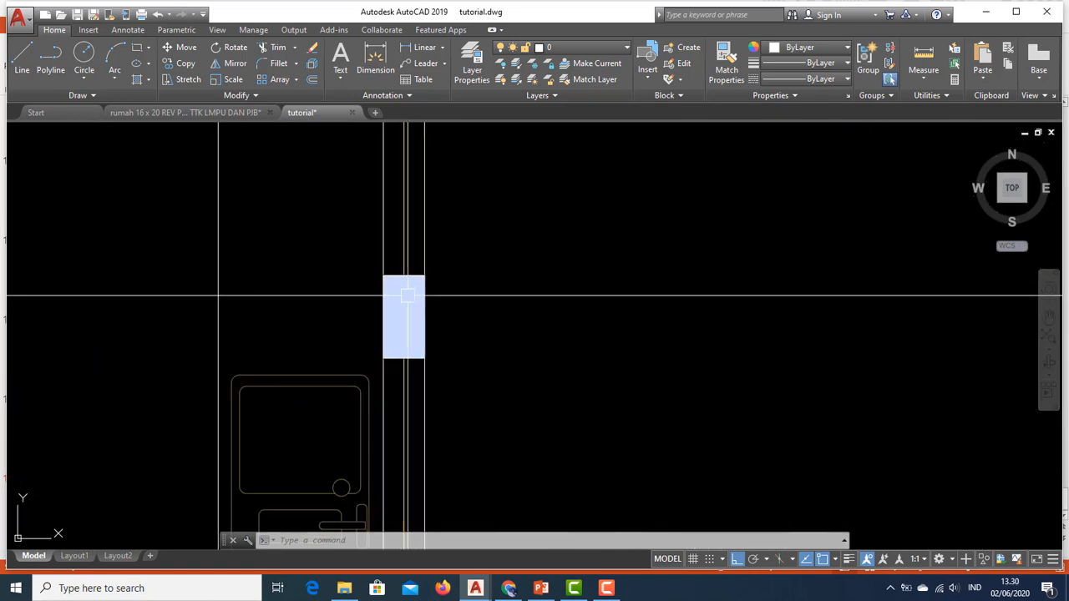
scroll(407, 293, down, 2)
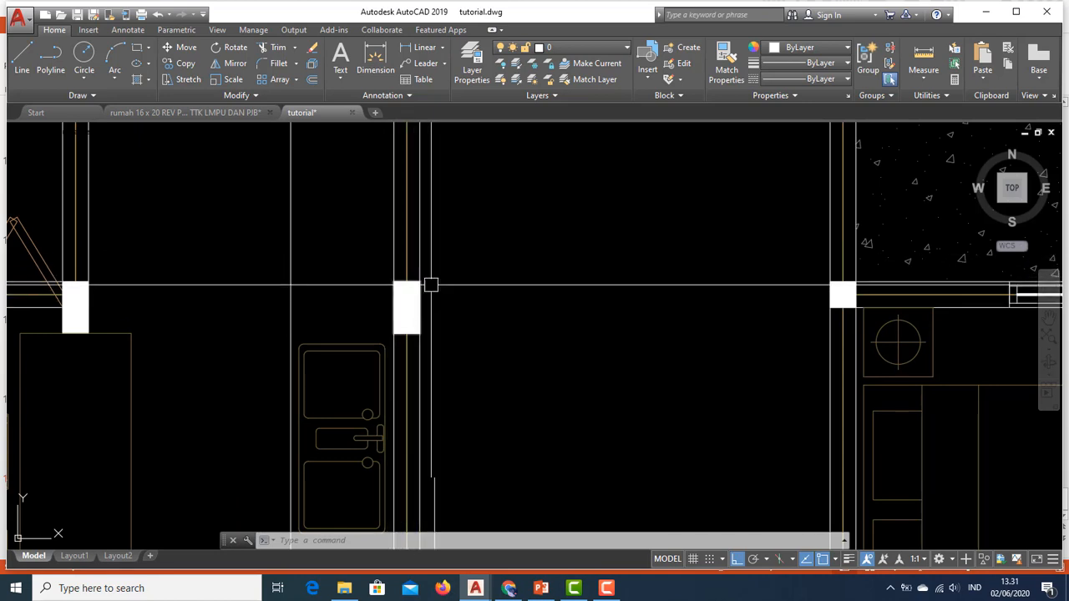
scroll(427, 337, down, 6)
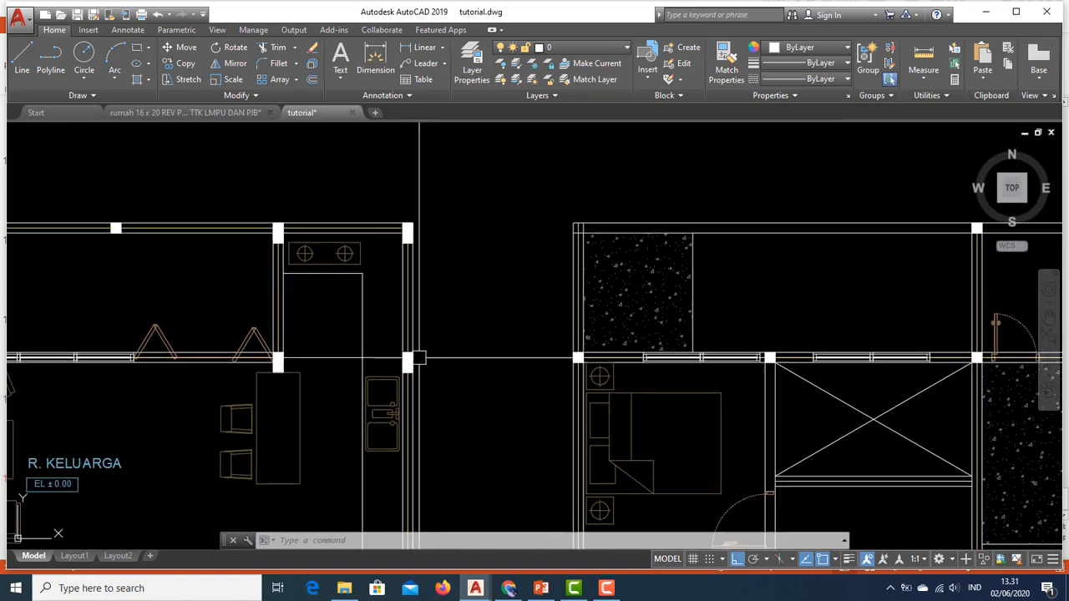
middle_drag(417, 347, 378, 278)
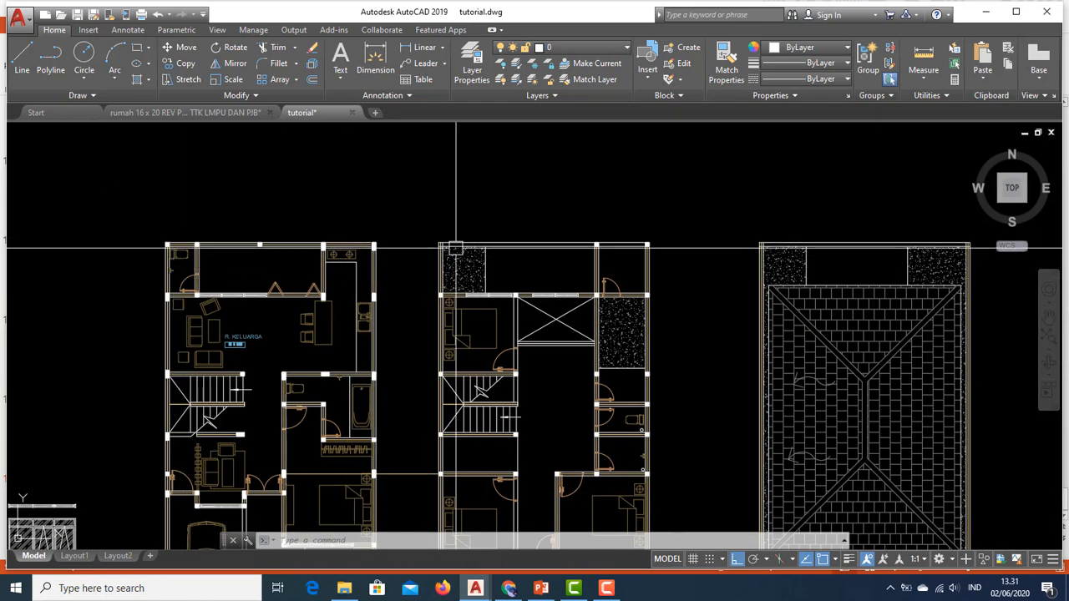
middle_drag(548, 280, 546, 260)
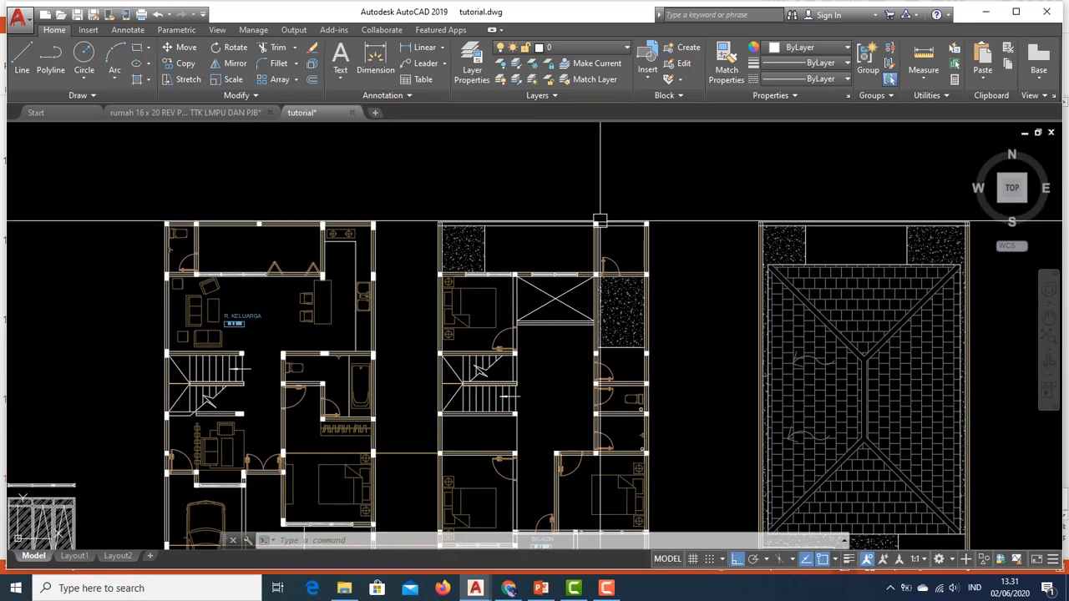
middle_drag(318, 356, 329, 273)
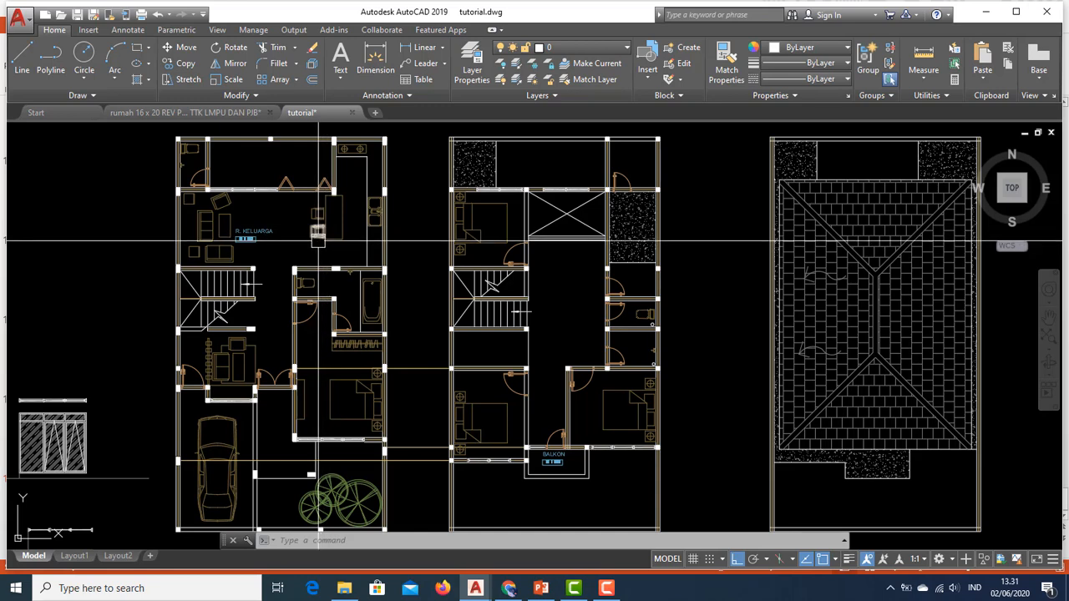
Compare the ground-floor family room and kitchen layout with the bedroom and void area on the upper-floor plan.
scroll(244, 238, up, 2)
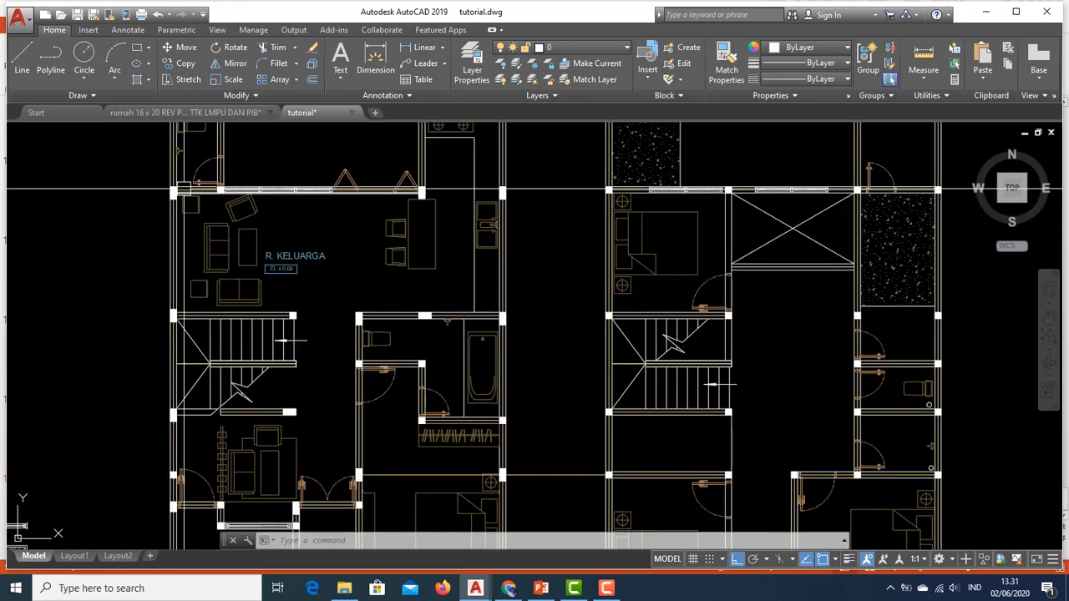
middle_drag(241, 242, 223, 318)
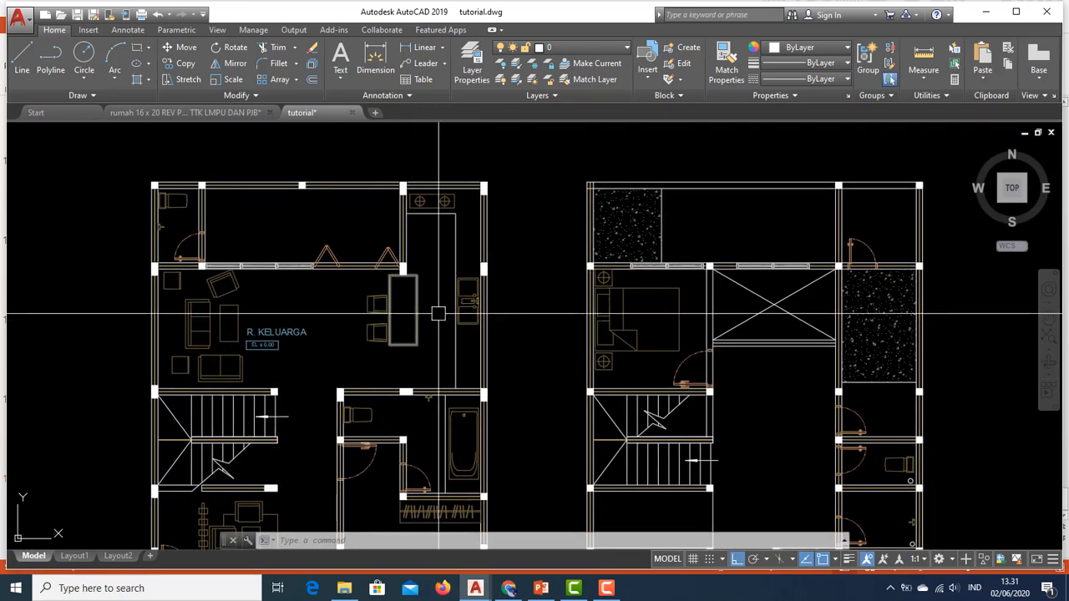
scroll(459, 375, up, 2)
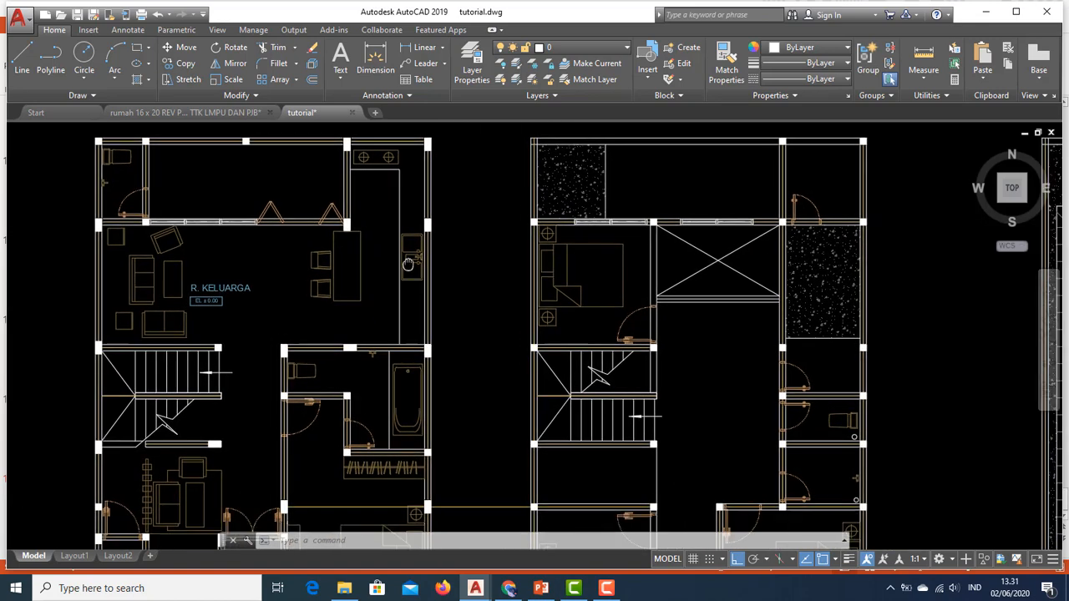
scroll(710, 276, down, 4)
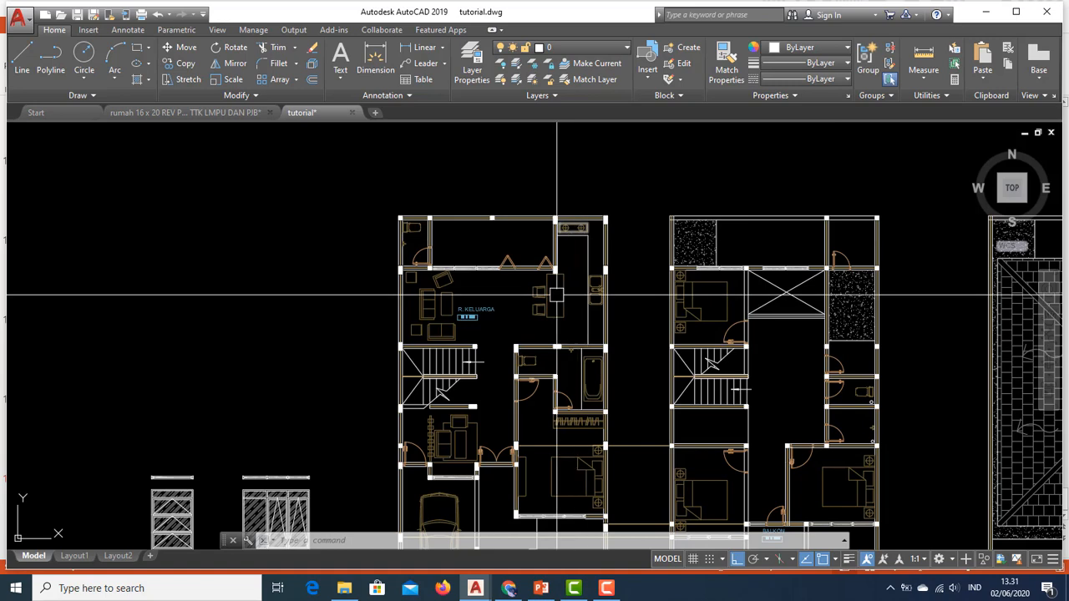
scroll(517, 290, up, 3)
scroll(517, 290, down, 2)
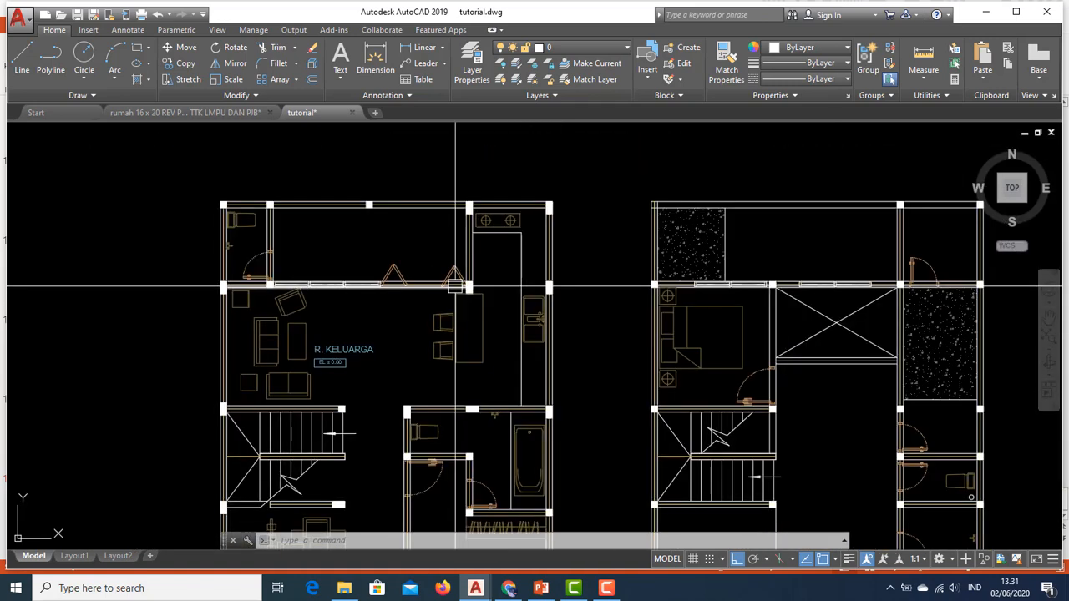
middle_drag(515, 300, 514, 266)
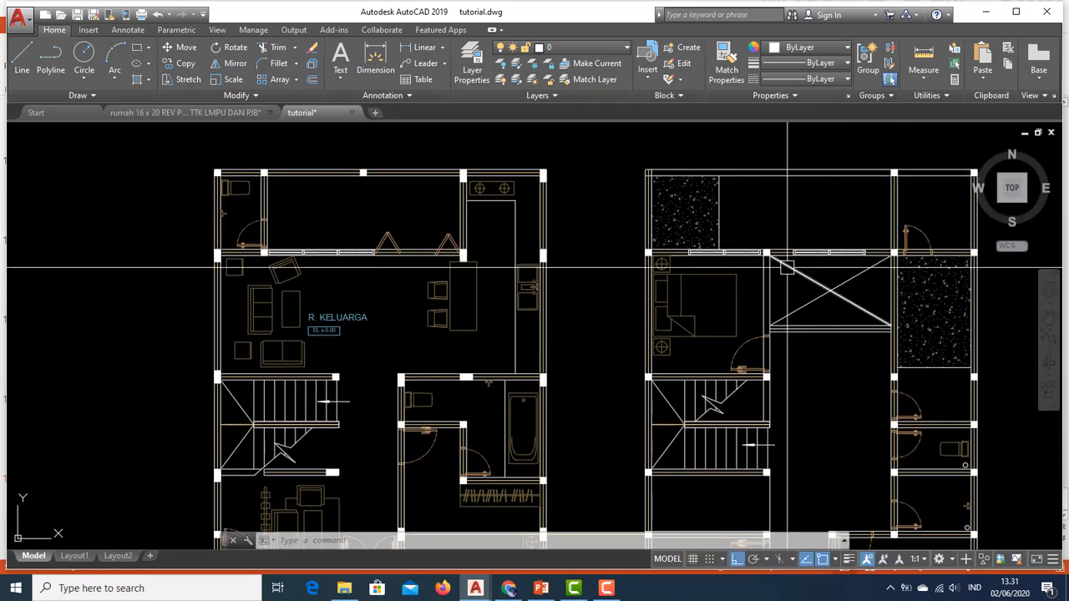
scroll(799, 222, down, 2)
middle_drag(816, 282, 775, 210)
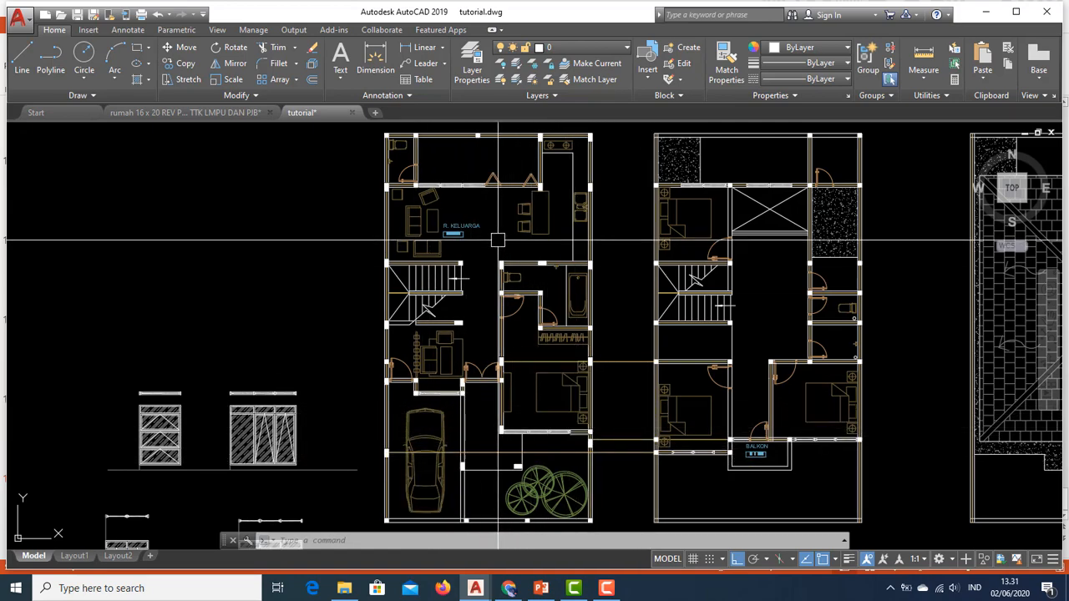
middle_drag(490, 232, 509, 318)
middle_drag(480, 243, 485, 259)
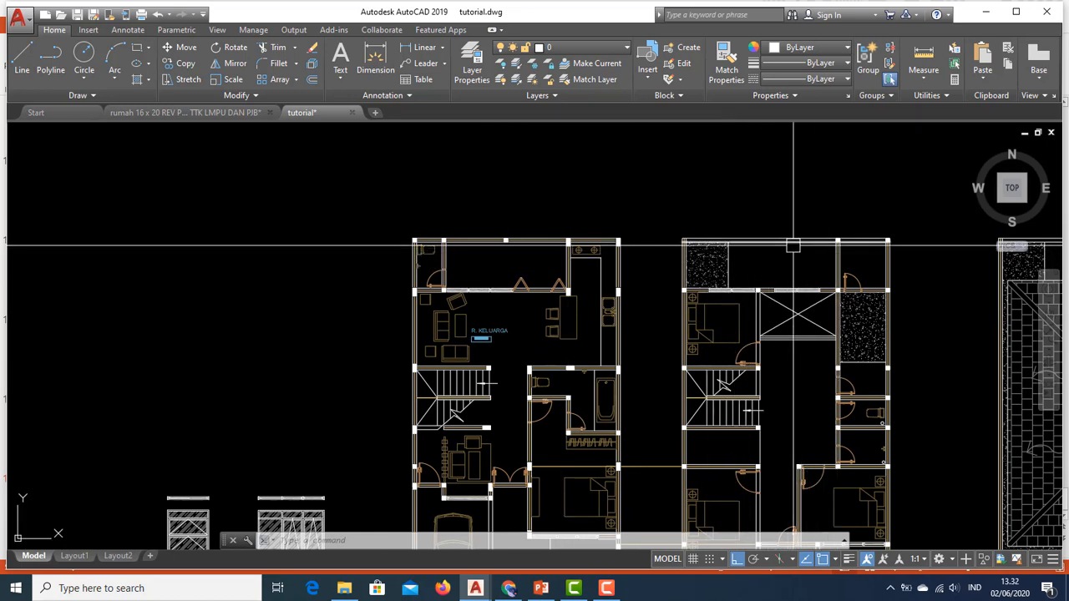
Inspect the ground-floor rear wall and kitchen-side columns against the matching wall beside the upper-floor bedroom.
scroll(542, 238, up, 4)
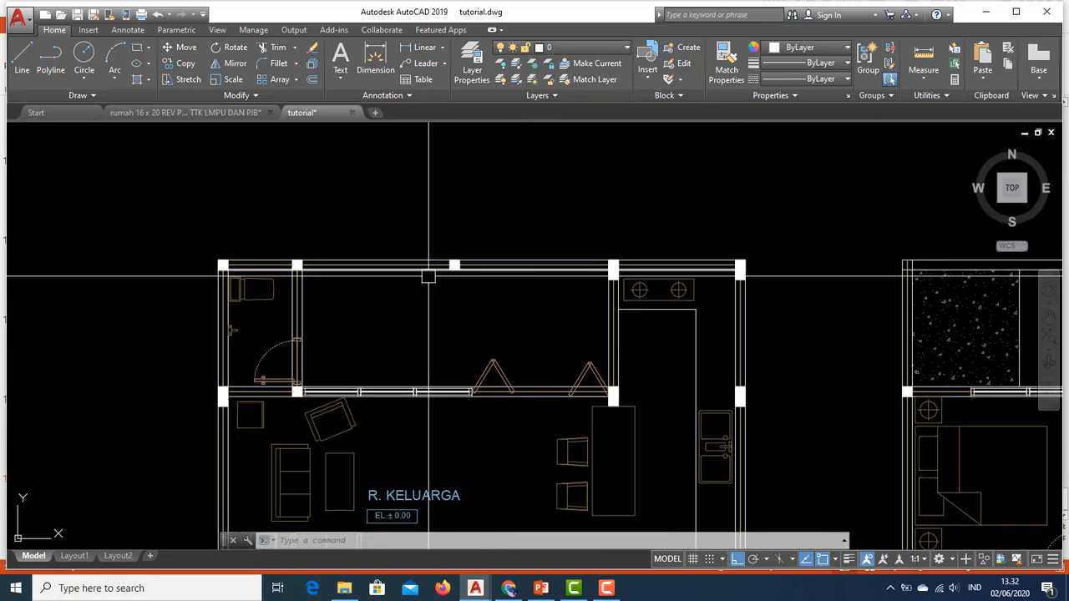
scroll(517, 246, down, 2)
middle_drag(518, 245, 483, 231)
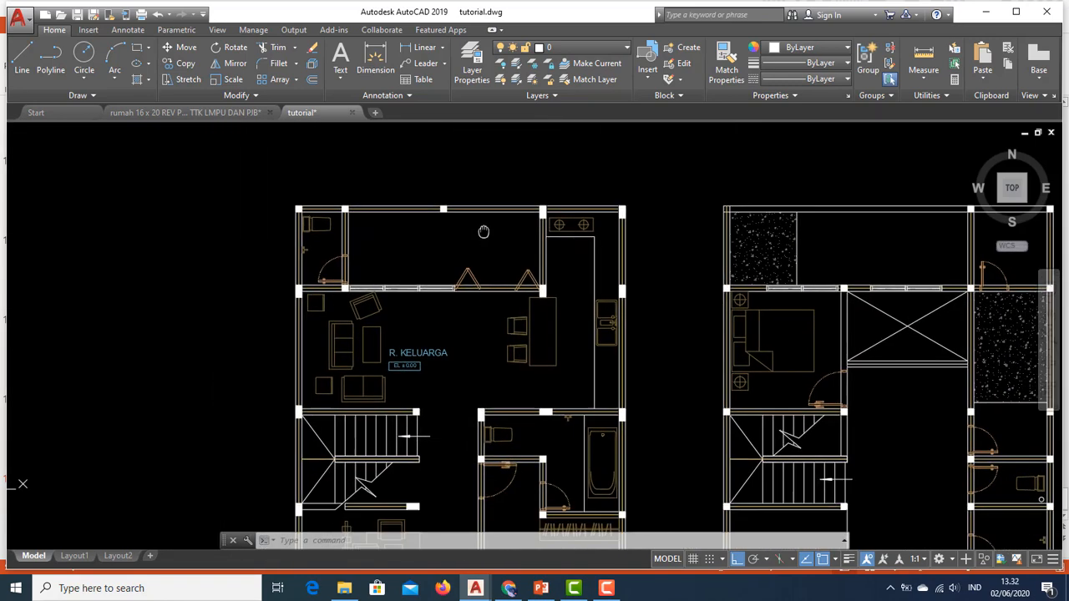
middle_drag(536, 299, 484, 227)
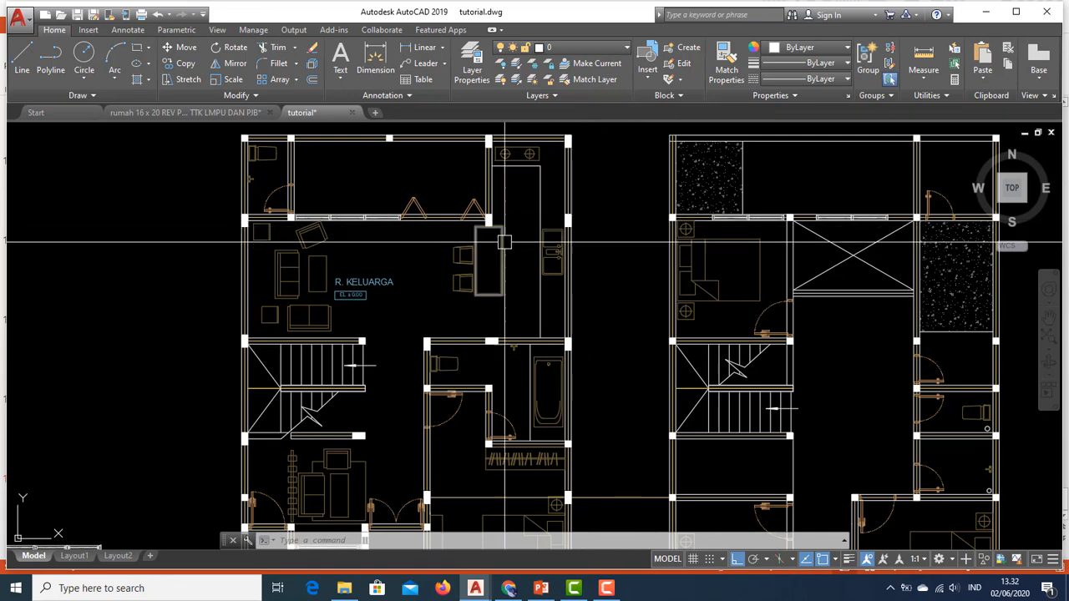
scroll(565, 215, up, 2)
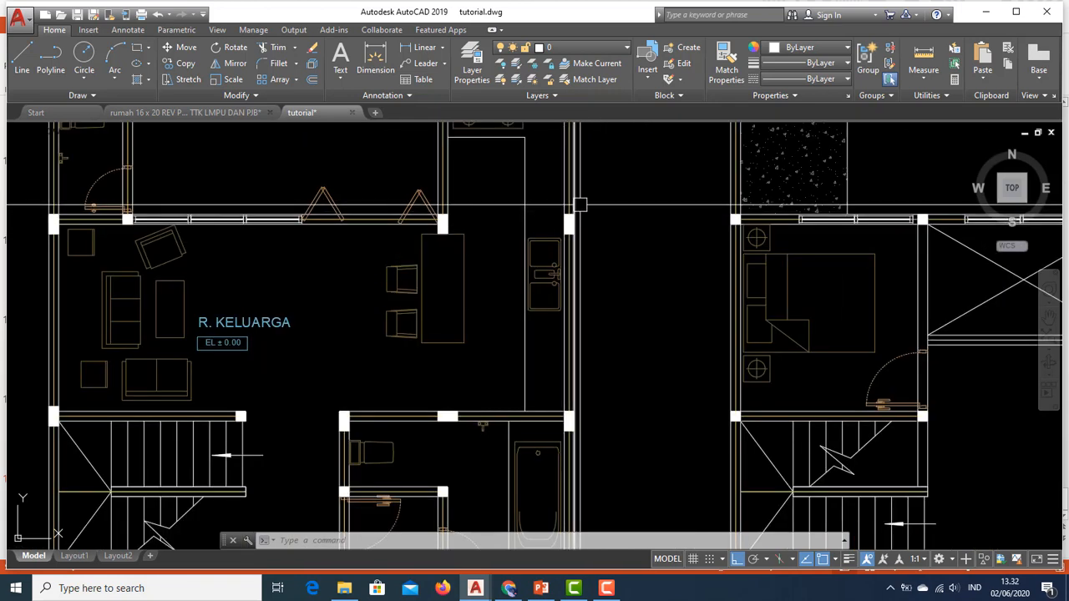
middle_drag(762, 214, 705, 208)
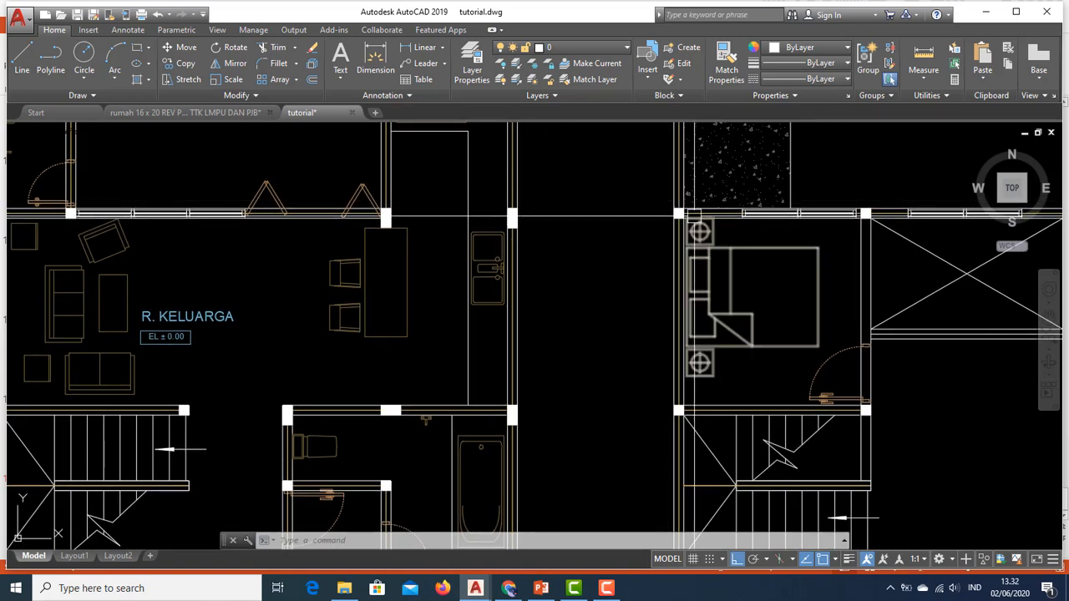
middle_drag(668, 217, 565, 234)
scroll(701, 232, down, 3)
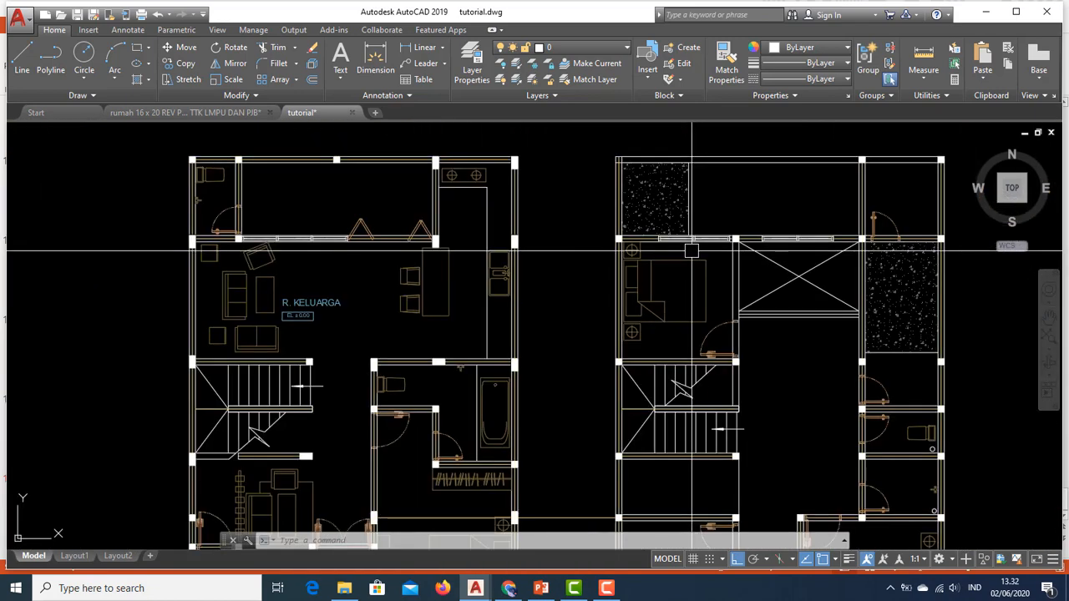
Review the stairs, bathrooms and rear rooms on both floor plans, including the overall layout beside the roof plan.
scroll(627, 258, up, 2)
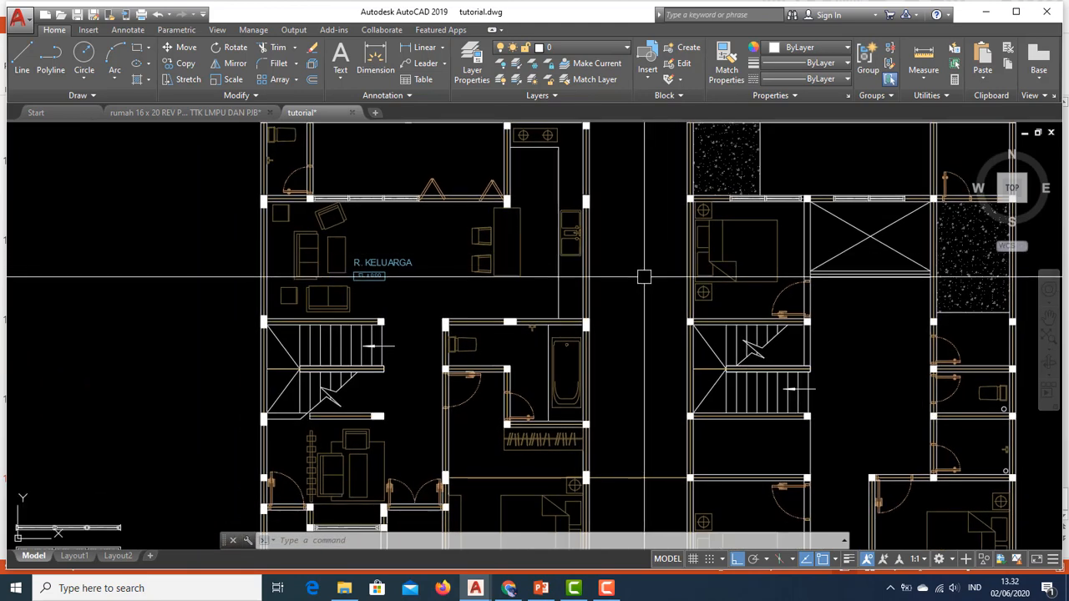
middle_drag(643, 277, 599, 256)
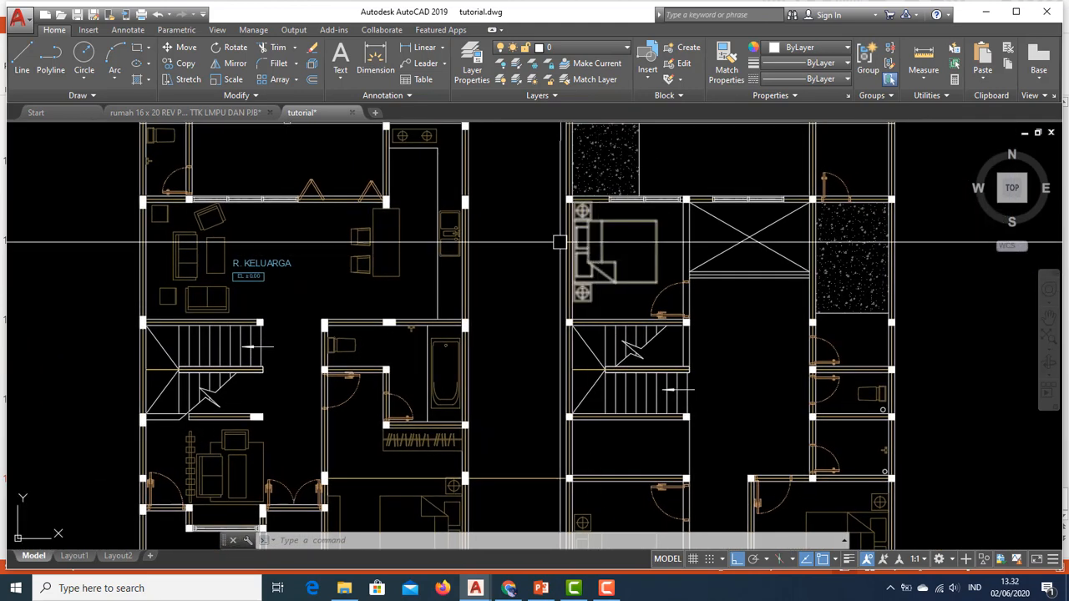
middle_drag(627, 292, 724, 306)
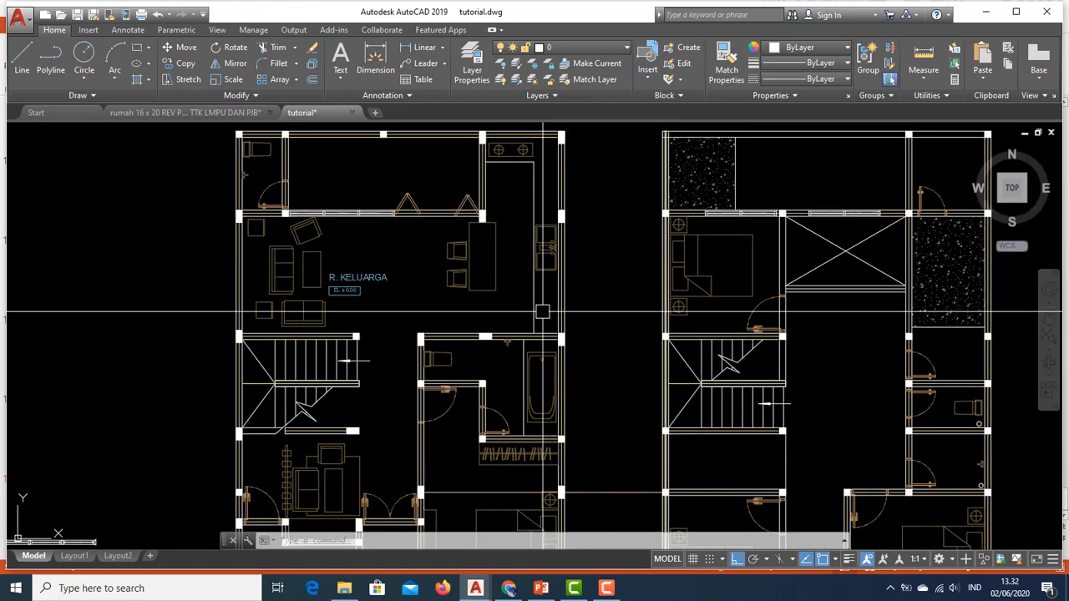
middle_drag(542, 311, 562, 232)
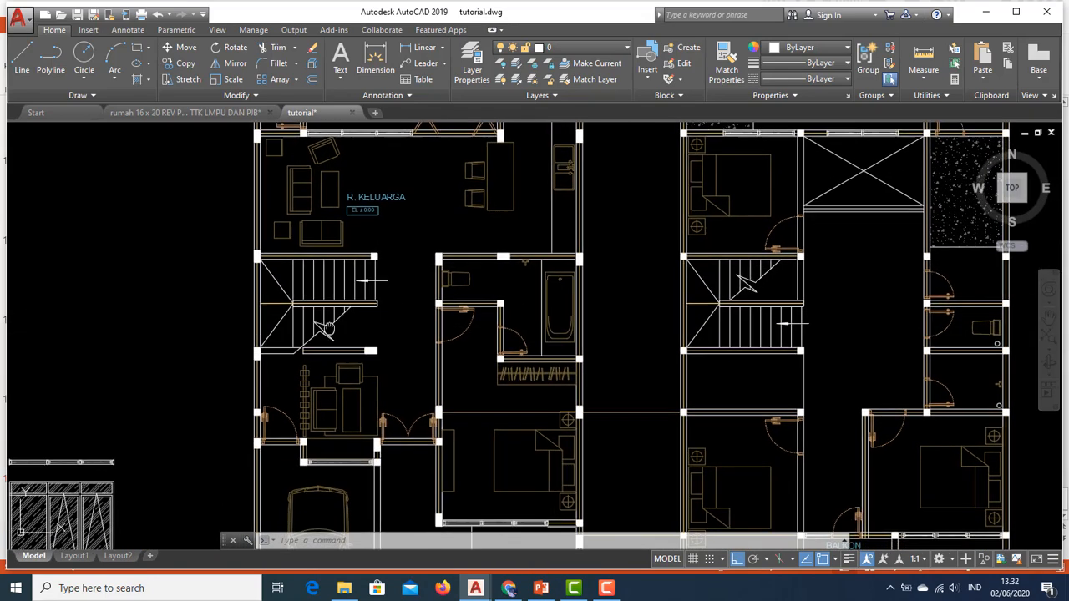
middle_drag(430, 353, 373, 456)
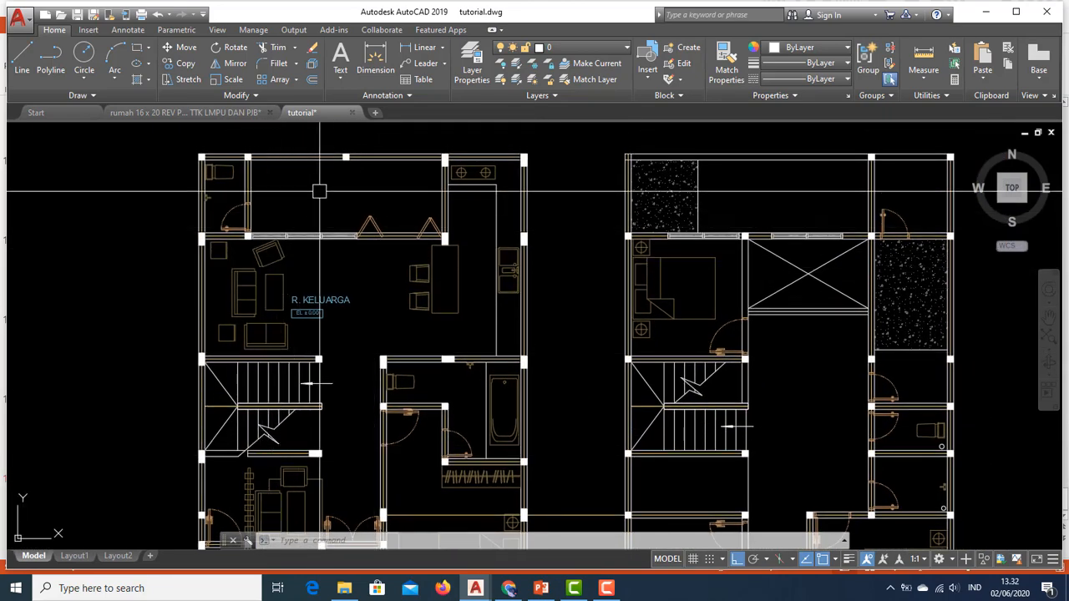
scroll(551, 239, down, 2)
mouse_move(567, 276)
middle_down()
mouse_move(513, 243)
mouse_move(442, 241)
middle_up()
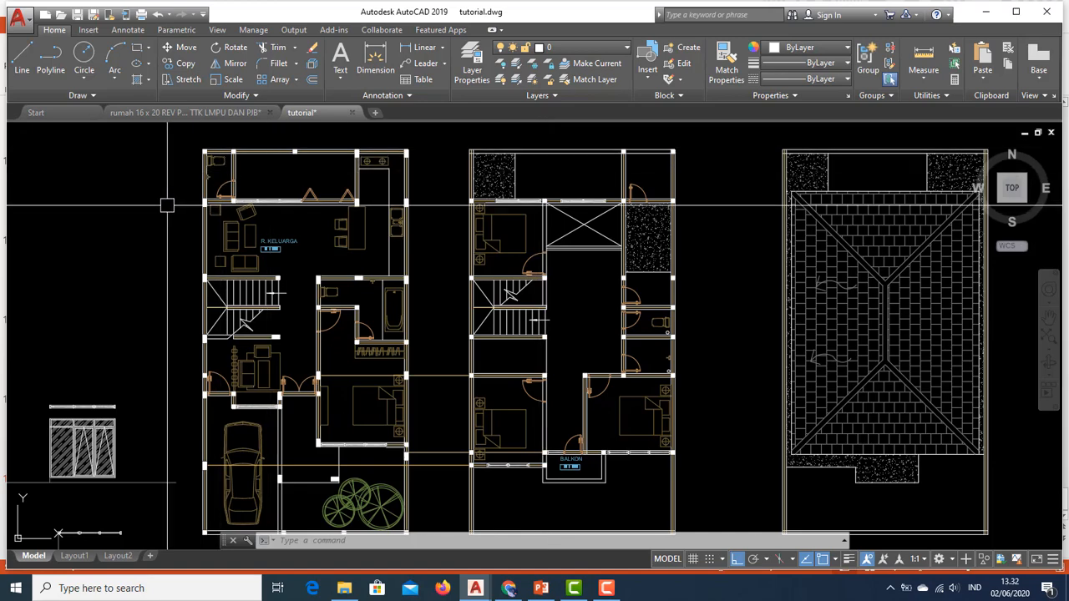
scroll(234, 192, up, 4)
scroll(268, 201, down, 6)
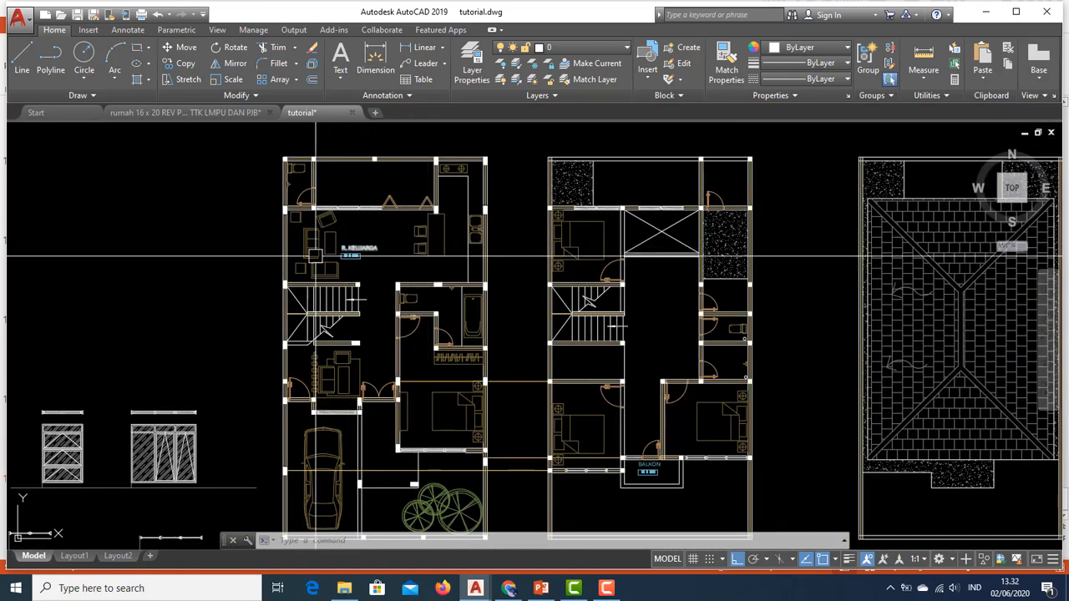
Turn off the GRAHA-DOOR, GRAHA-FURNITURE and GRAHA-ATTRIBUTE layers.
scroll(359, 276, up, 6)
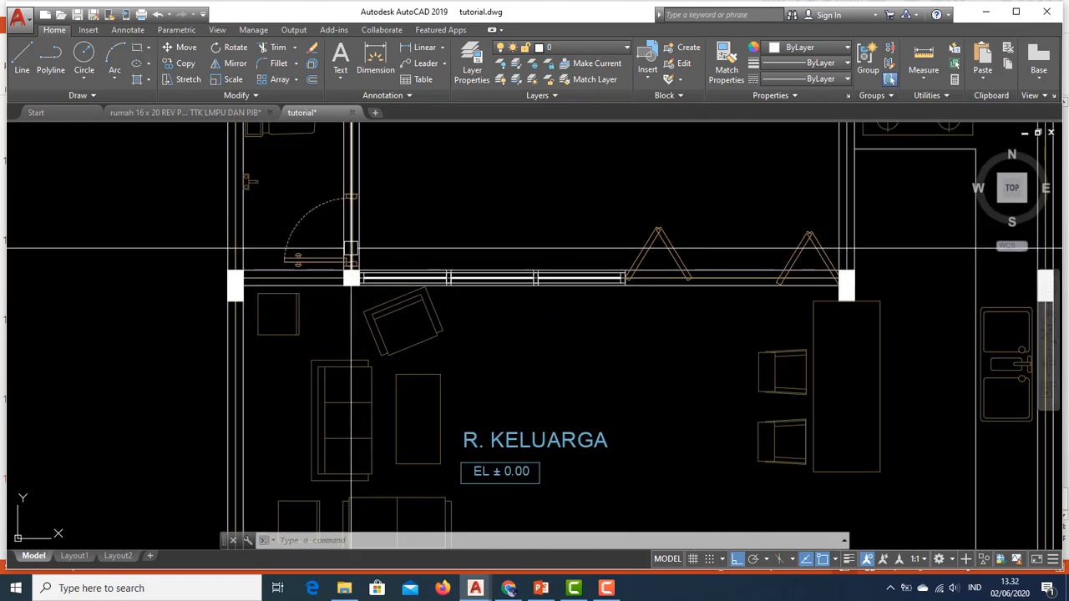
mouse_move(528, 247)
middle_down()
mouse_move(472, 294)
mouse_move(537, 328)
middle_up()
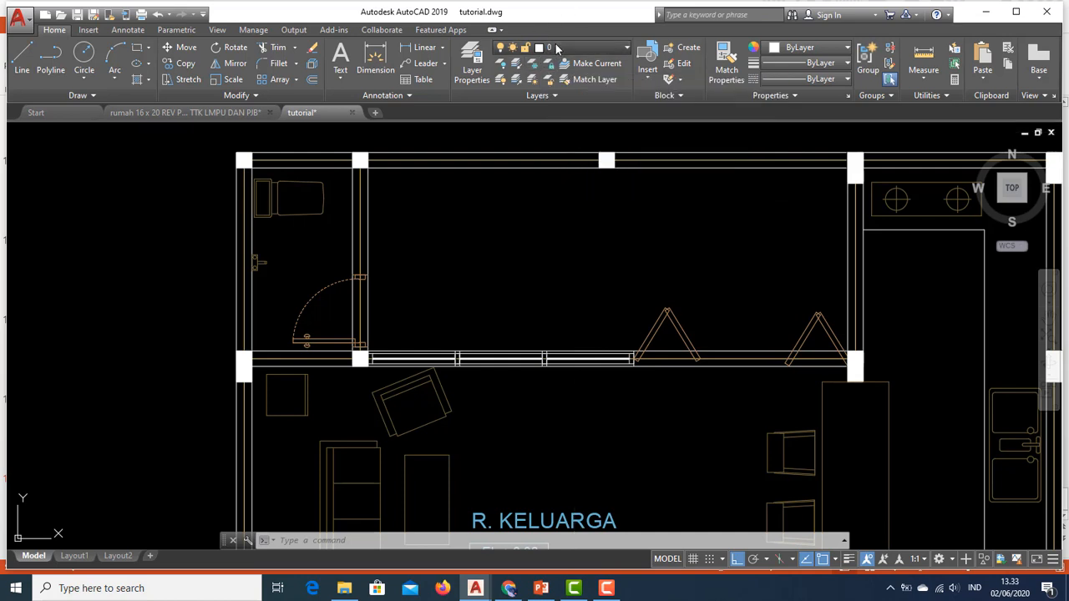
click(557, 48)
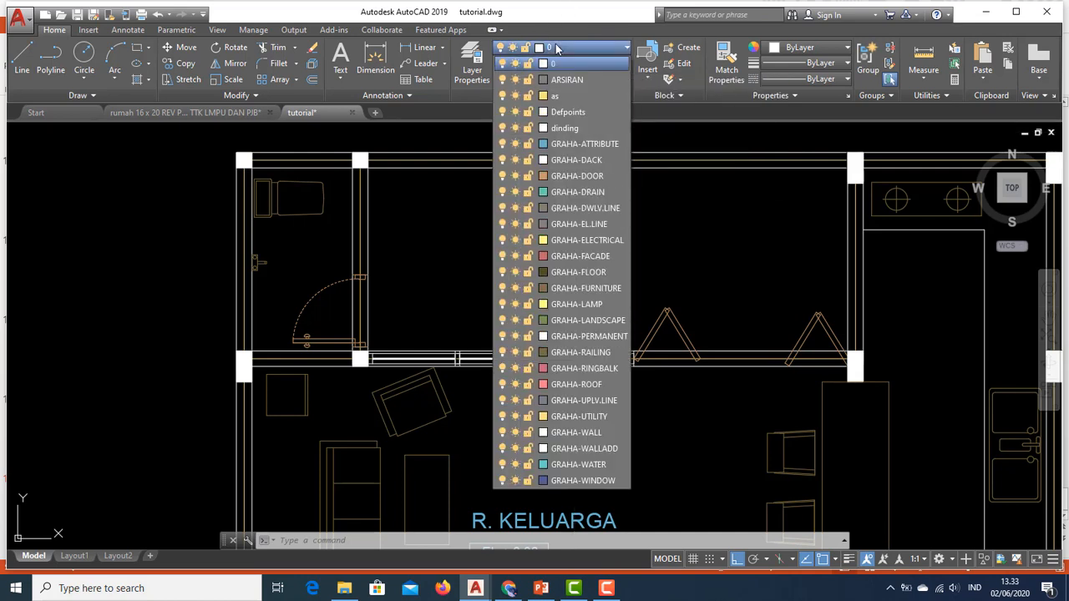
click(502, 177)
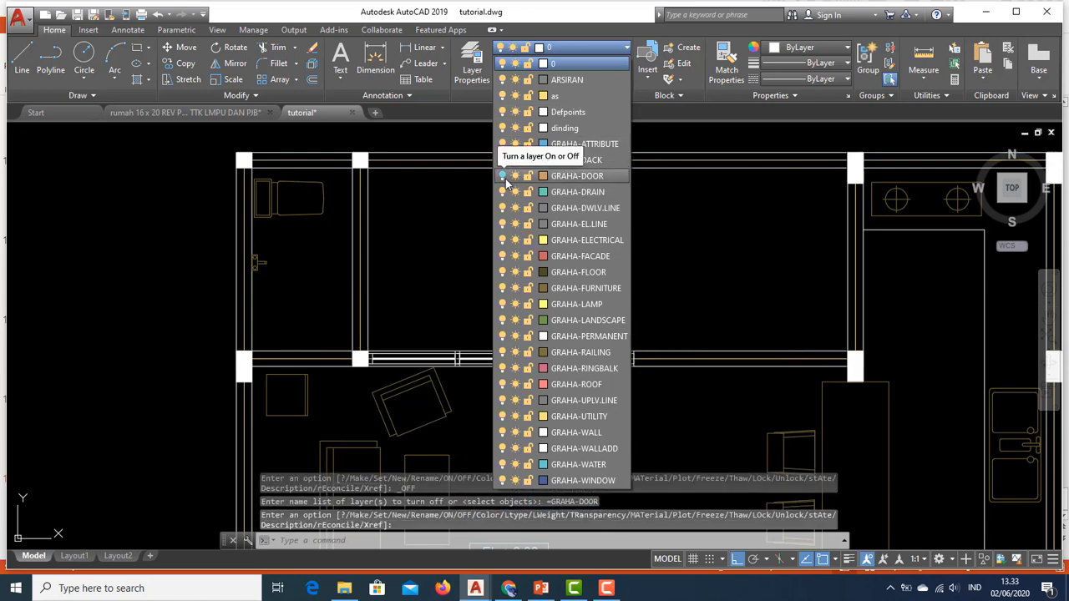
click(502, 288)
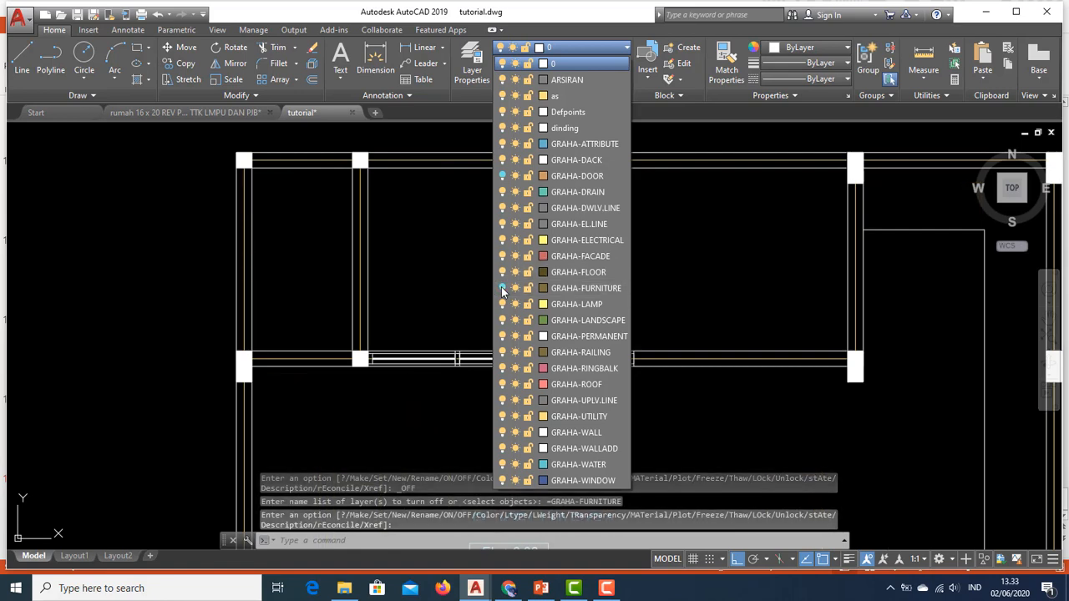
click(502, 143)
click(453, 222)
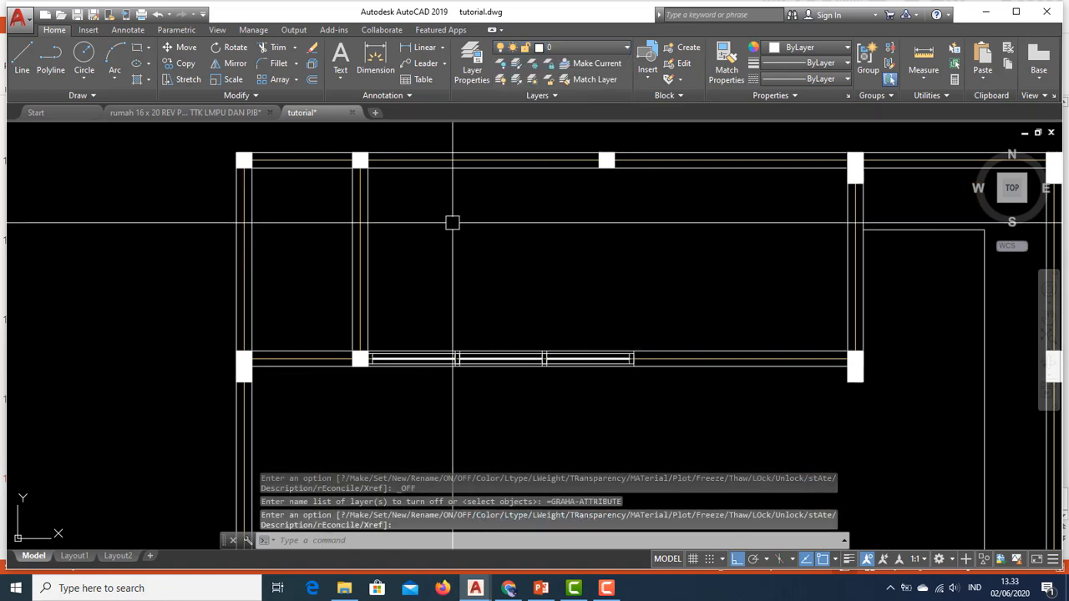
Turn off the GRAHA-LANDSCAPE and ARSIRAN layers to hide the garden trees and hatching.
scroll(462, 203, down, 6)
mouse_move(556, 258)
middle_down()
mouse_move(447, 177)
mouse_move(508, 258)
middle_up()
click(549, 52)
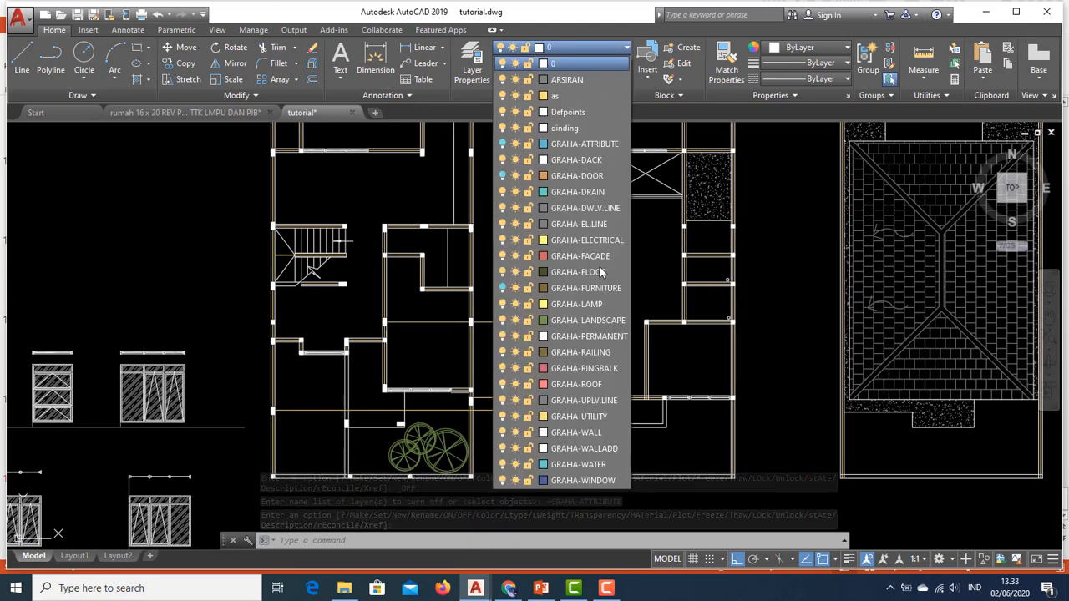
click(501, 320)
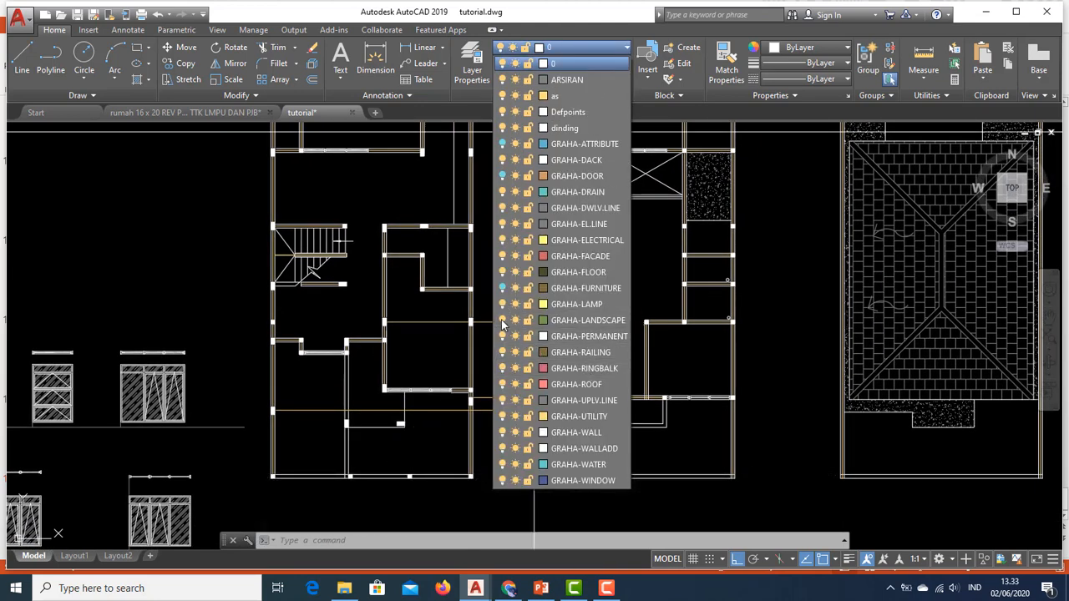
click(692, 373)
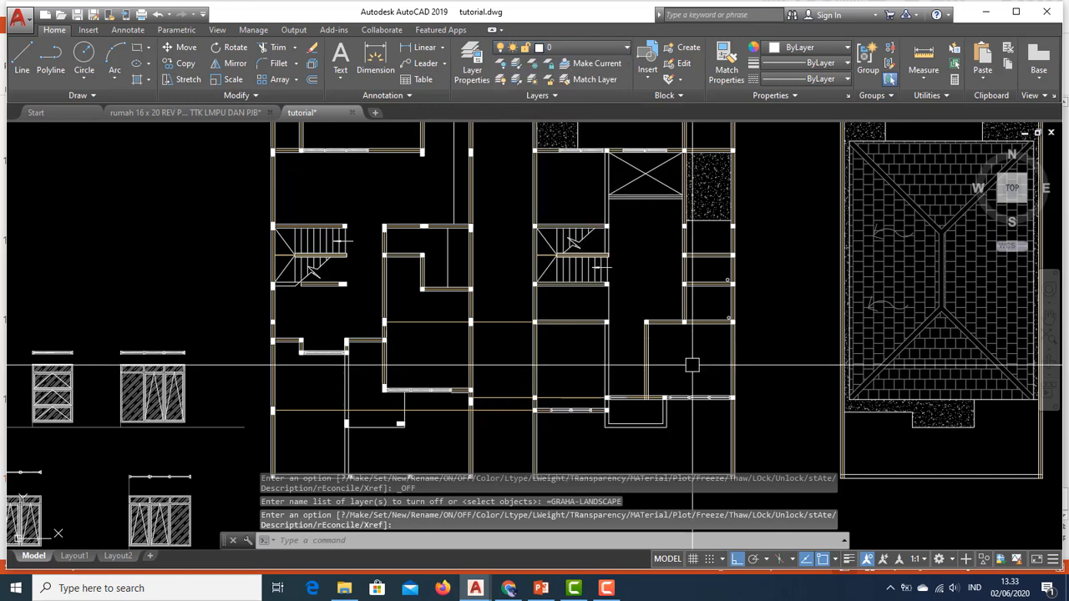
click(556, 48)
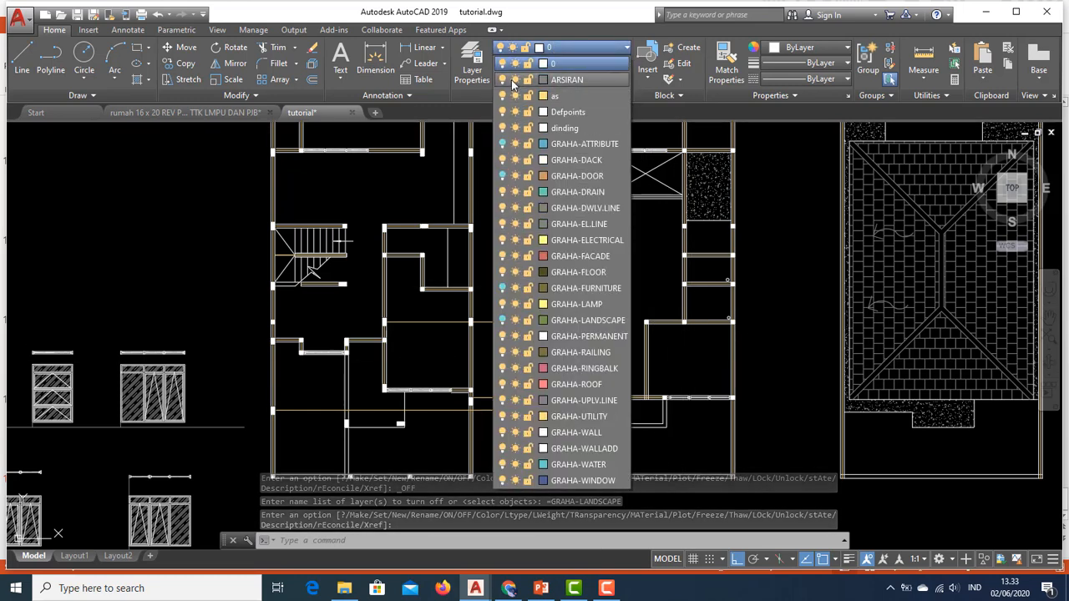
click(502, 80)
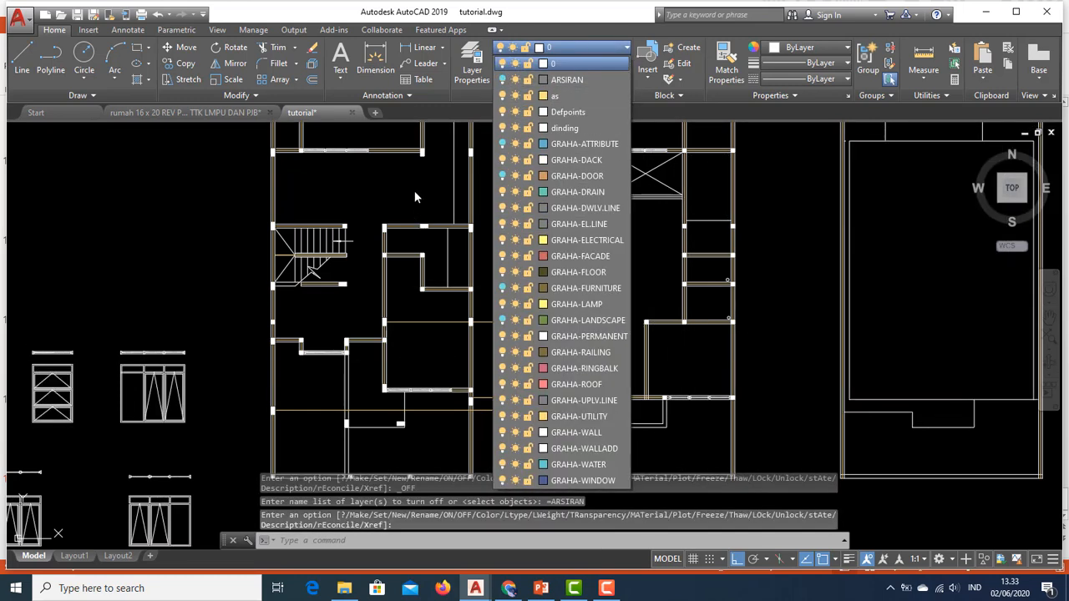
Copy the simplified ground-floor and upper-floor plans together into the empty area below the originals, with Ortho off.
scroll(535, 275, down, 4)
scroll(362, 234, up, 3)
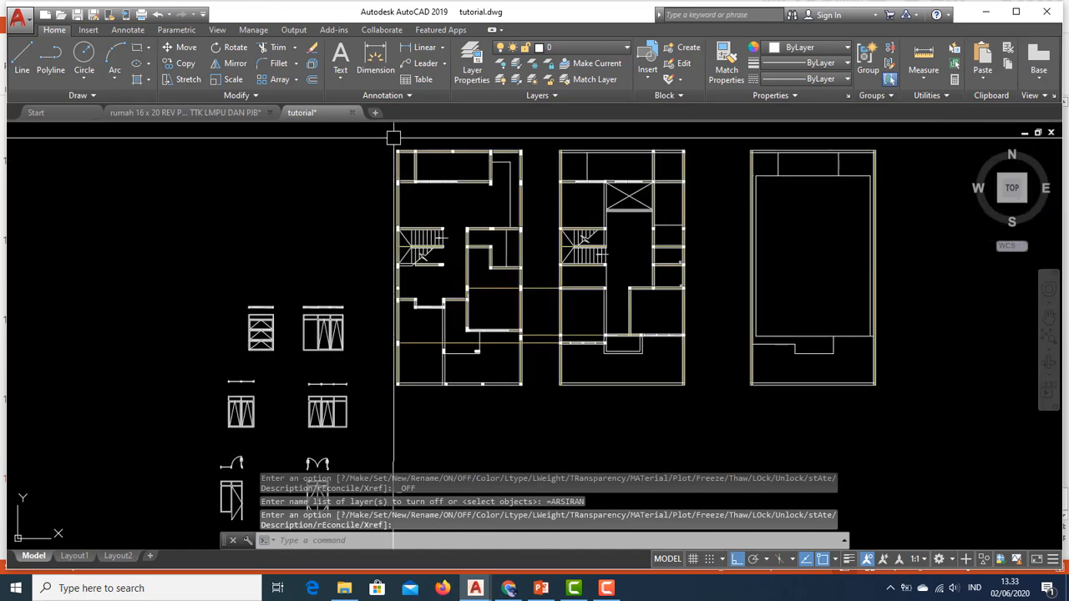
click(394, 137)
click(699, 415)
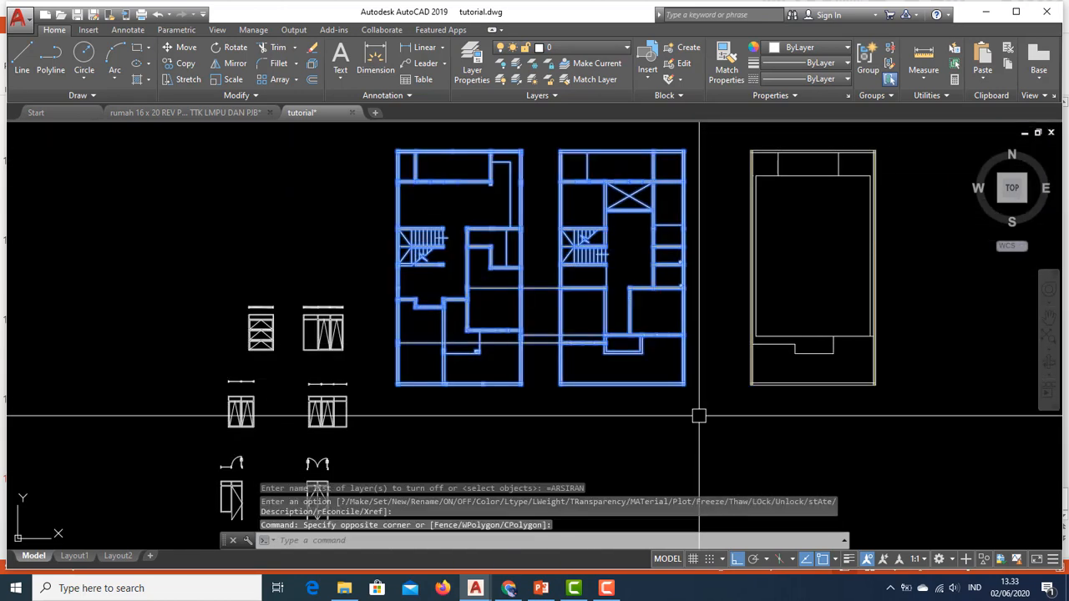
middle_drag(699, 415, 603, 334)
text(CO)
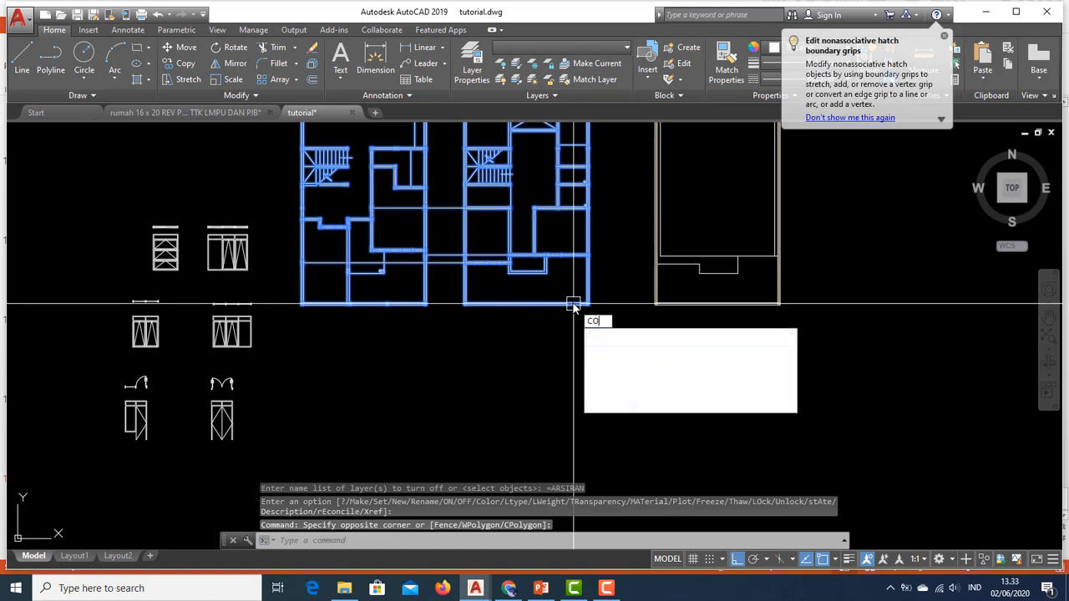
key(space)
click(496, 208)
middle_drag(565, 338, 495, 101)
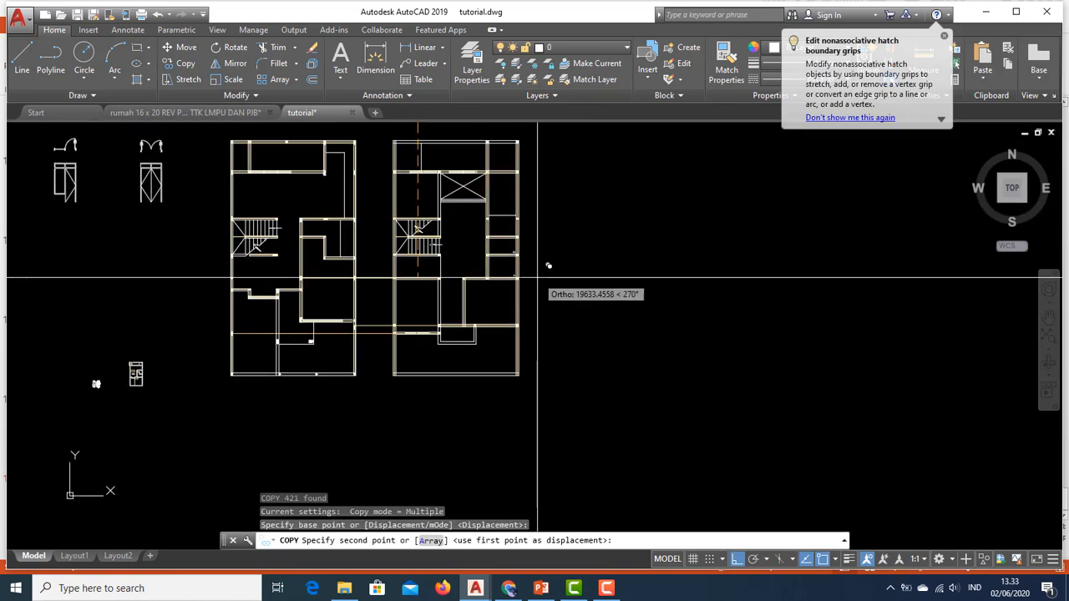
middle_drag(537, 277, 542, 324)
key(F8)
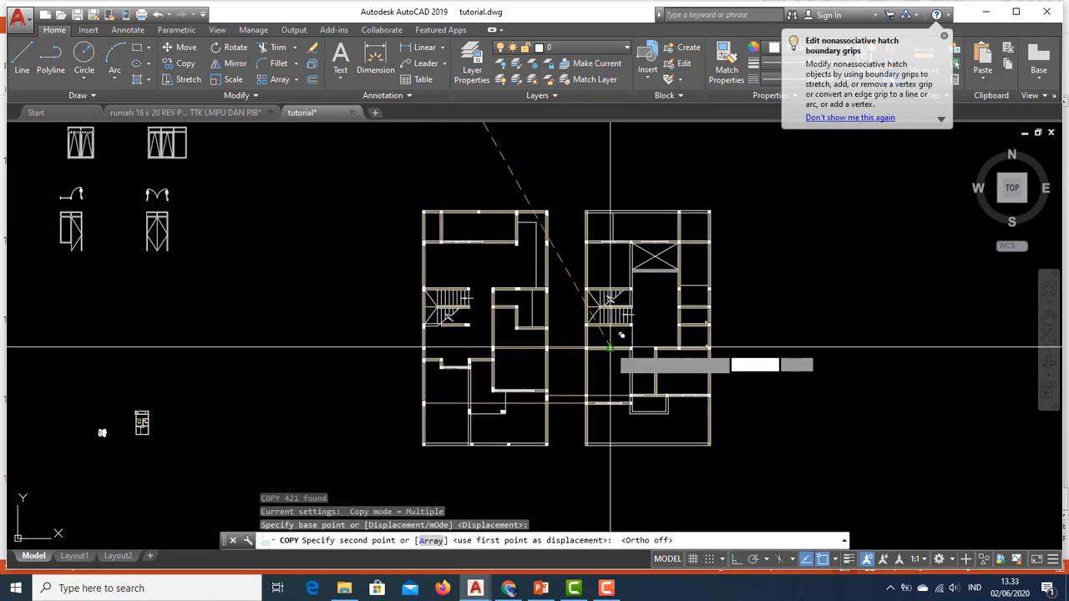
click(613, 355)
key(Escape)
middle_drag(543, 202, 533, 248)
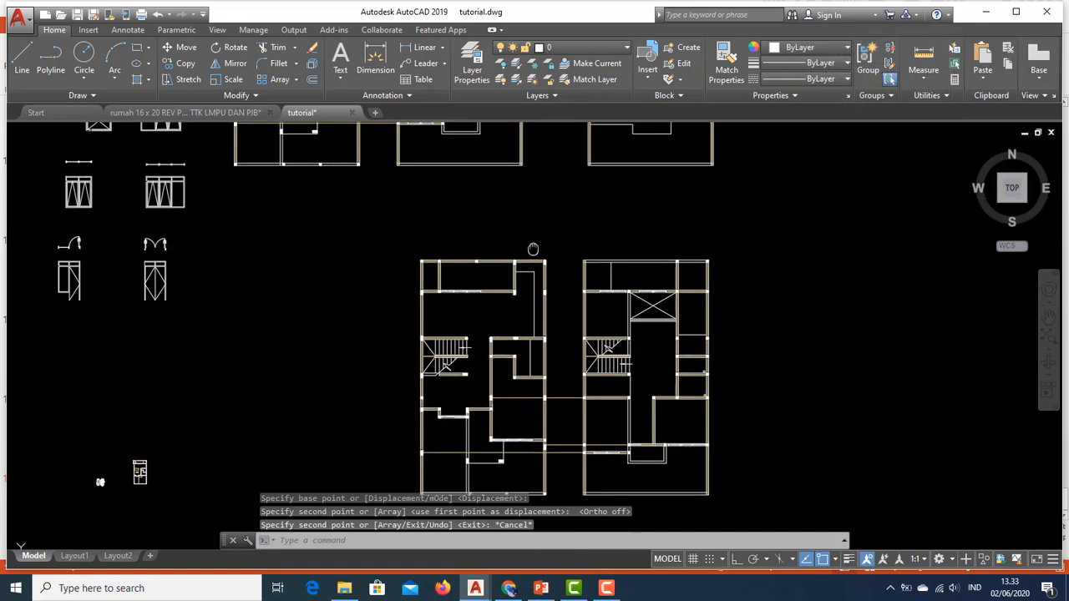
Turn the hidden layers back on, including ARSIRAN, GRAHA-ATTRIBUTE, GRAHA-DOOR and GRAHA-LANDSCAPE.
click(529, 48)
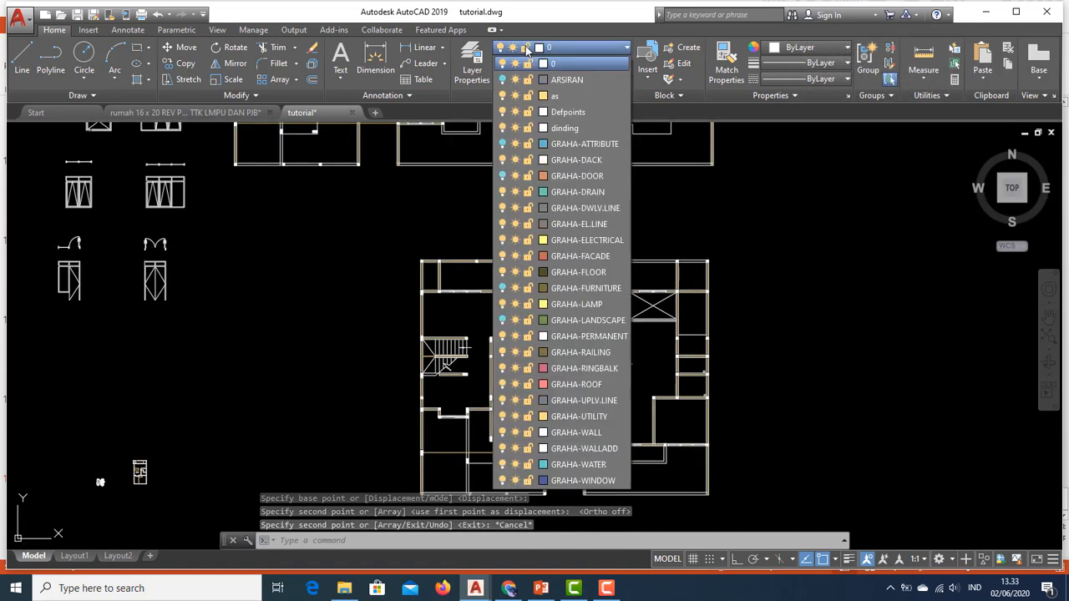
click(503, 80)
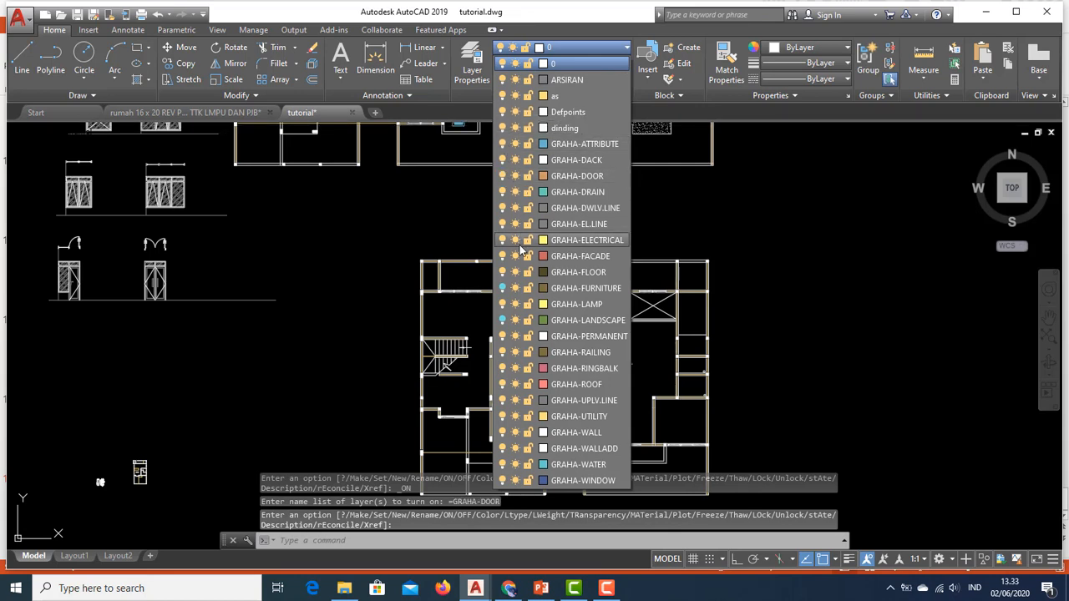
click(482, 322)
Erase the kitchen counter outline from the copied ground-floor plan.
scroll(489, 317, up, 4)
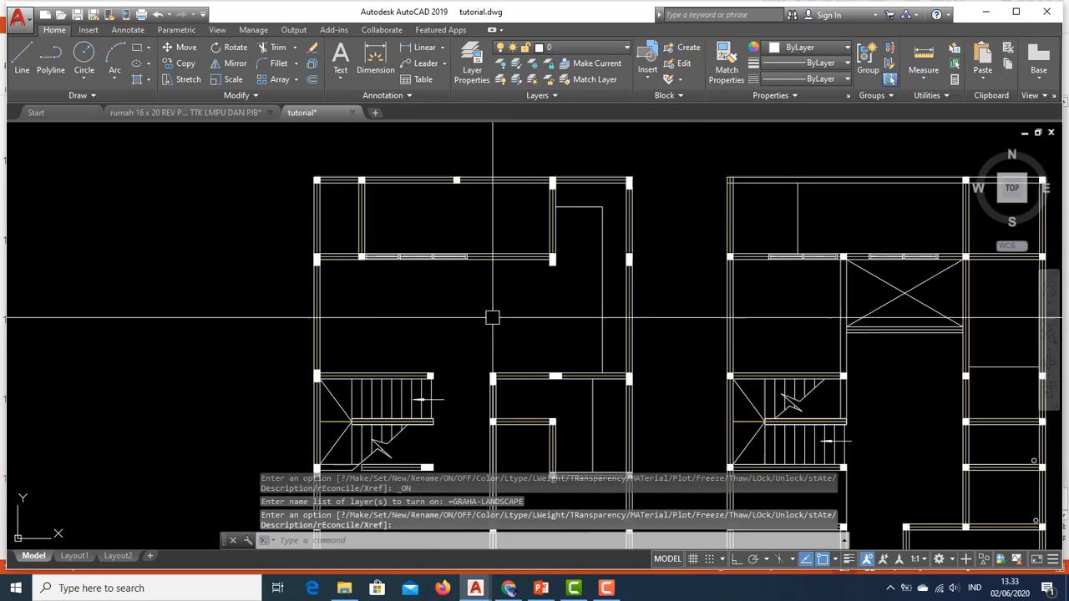
middle_drag(560, 275, 535, 395)
scroll(544, 264, down, 4)
scroll(539, 386, up, 6)
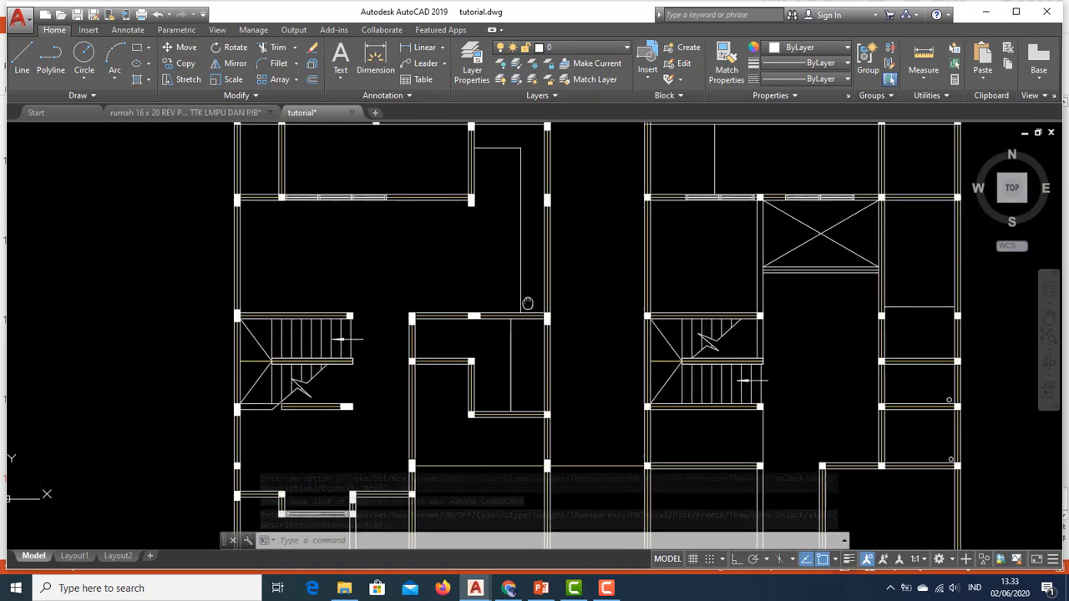
scroll(506, 258, down, 5)
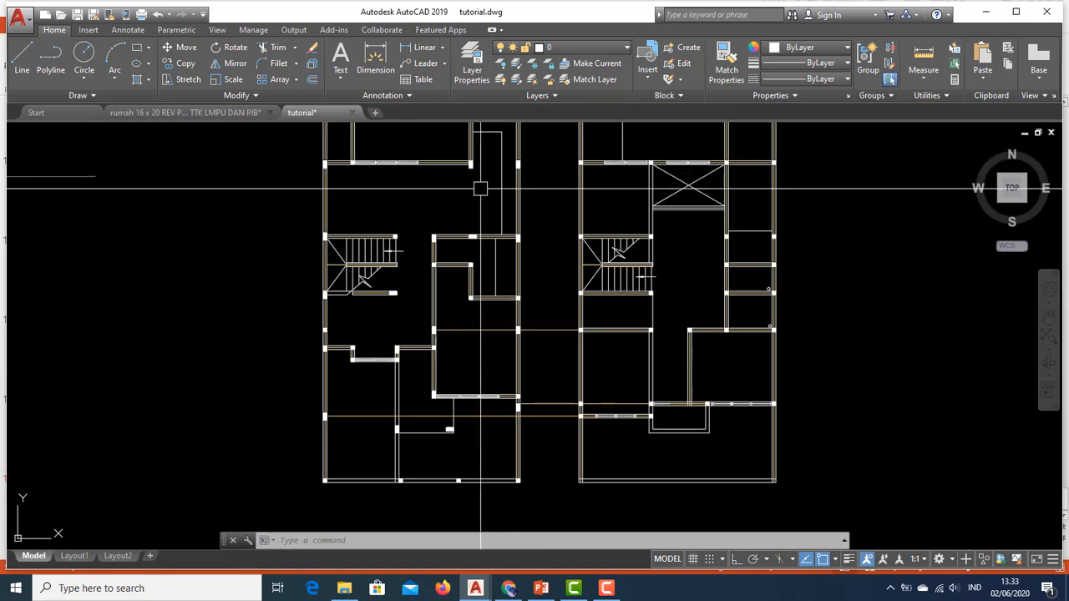
scroll(484, 186, up, 8)
click(518, 243)
middle_drag(516, 245, 502, 338)
text(e)
key(space)
click(494, 229)
click(466, 199)
key(space)
scroll(465, 200, down, 8)
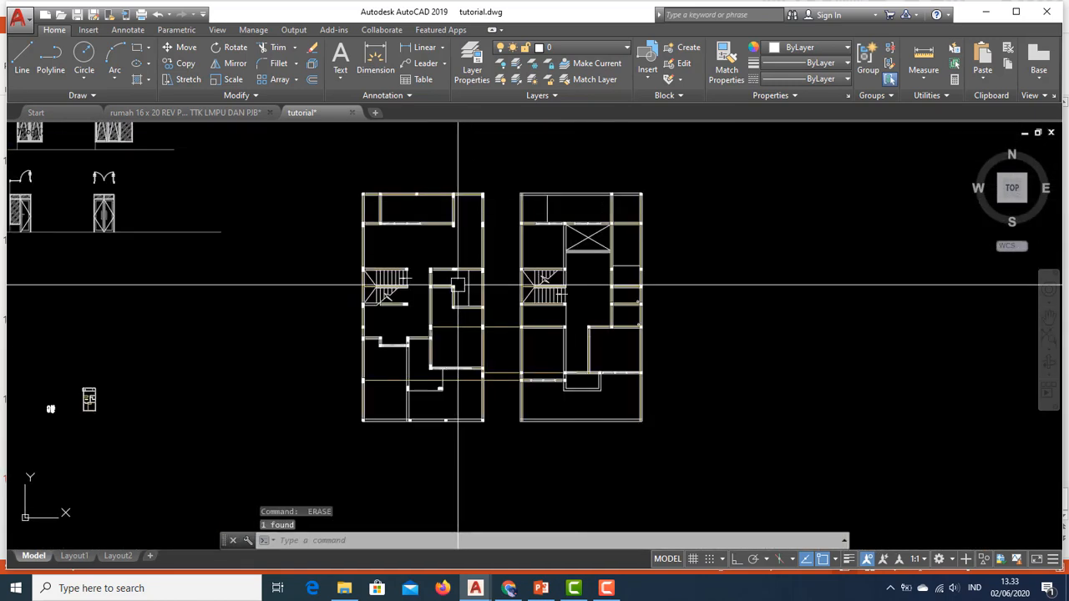
Erase the single vertical line inside the bathroom of the copied ground-floor plan.
scroll(466, 316, up, 5)
middle_drag(463, 269, 465, 315)
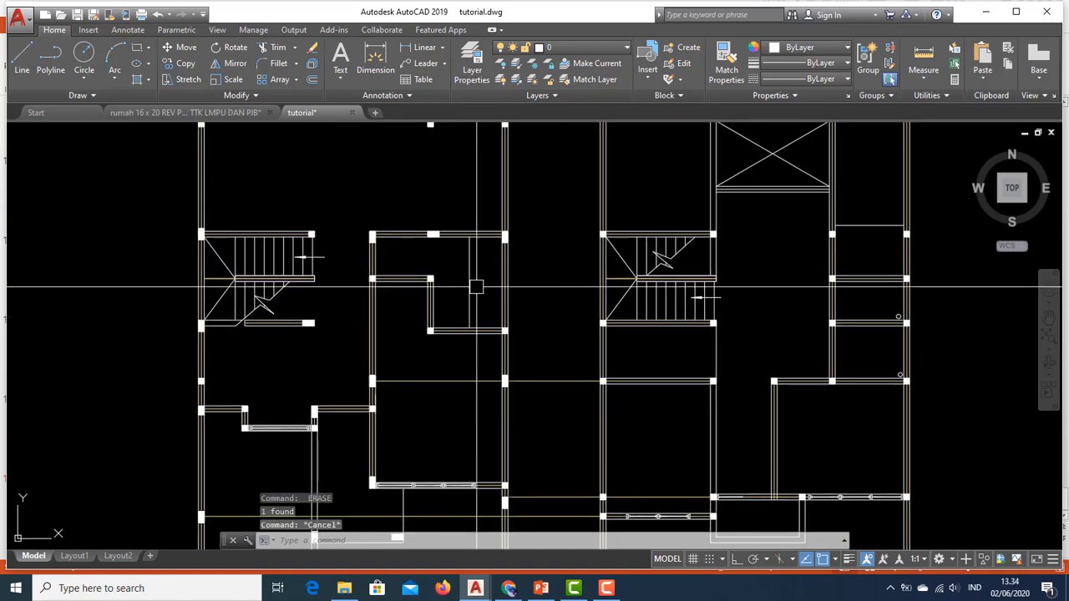
click(465, 288)
text(e)
key(space)
middle_drag(512, 269, 537, 394)
middle_drag(557, 315, 545, 346)
key(Escape)
middle_drag(561, 295, 534, 306)
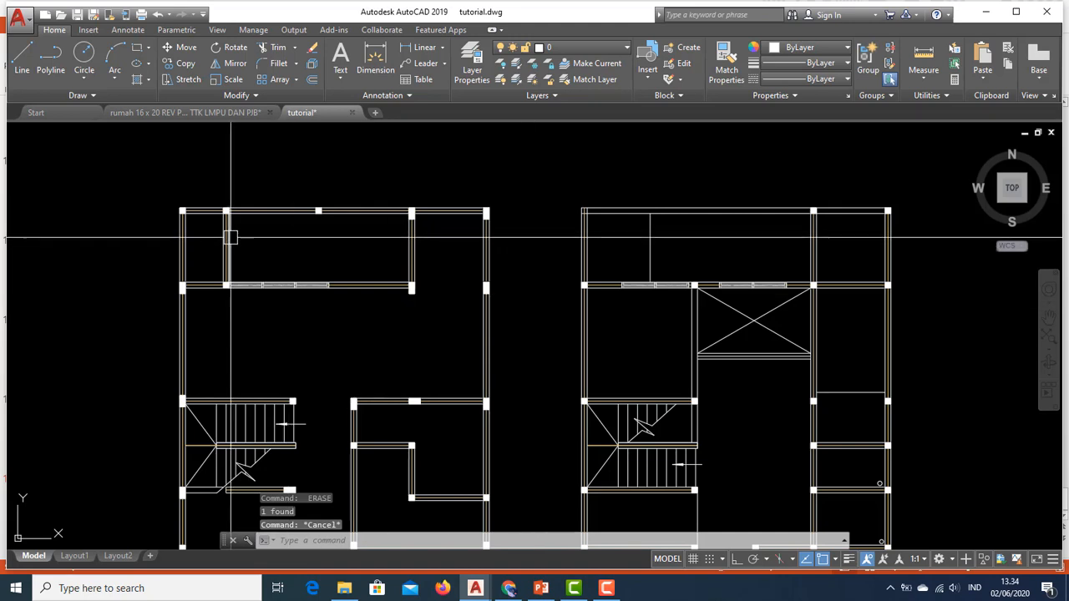
Erase the two crossed diagonal lines marking the void on the copied upper-floor plan.
scroll(292, 234, up, 2)
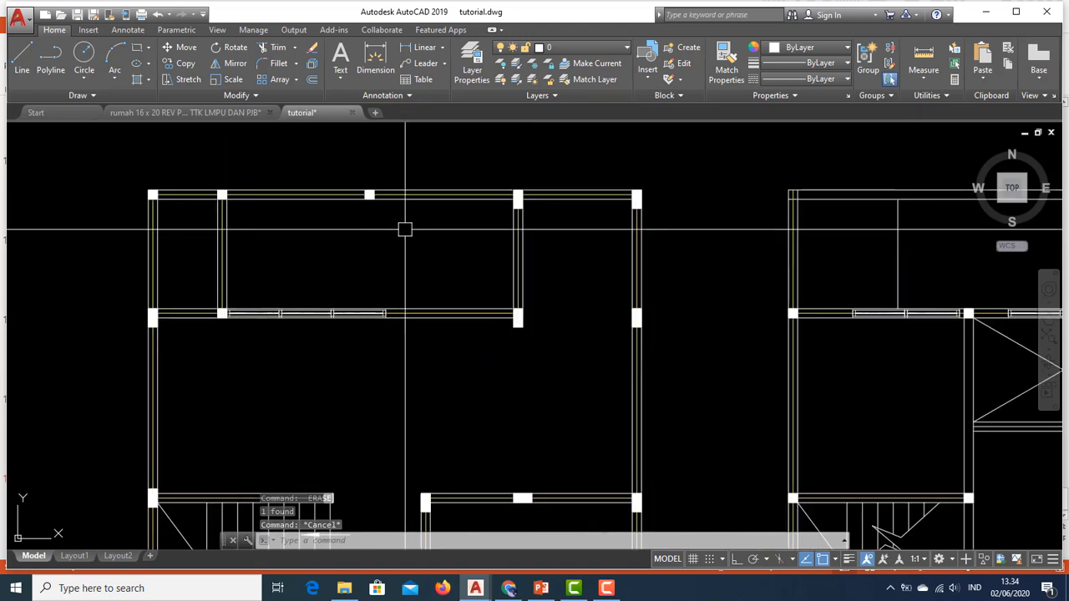
scroll(405, 231, down, 4)
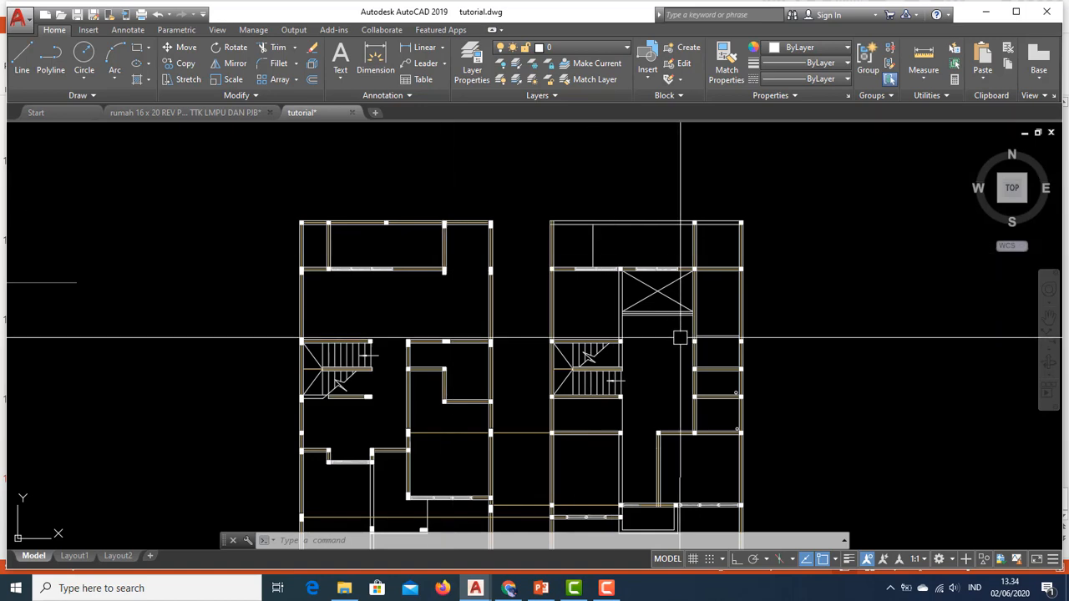
scroll(680, 338, up, 5)
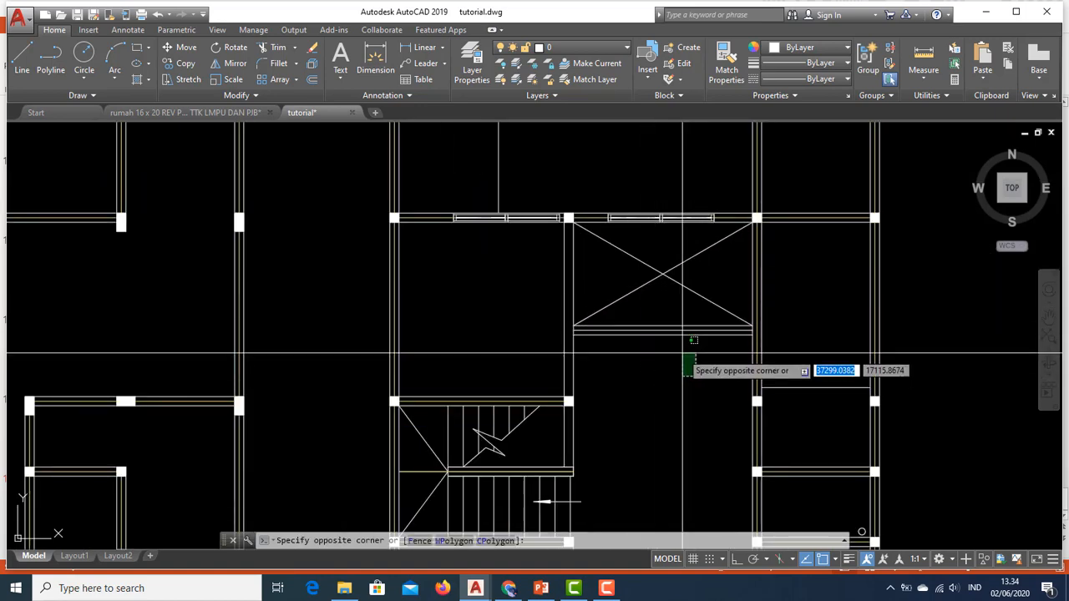
key(Escape)
click(668, 274)
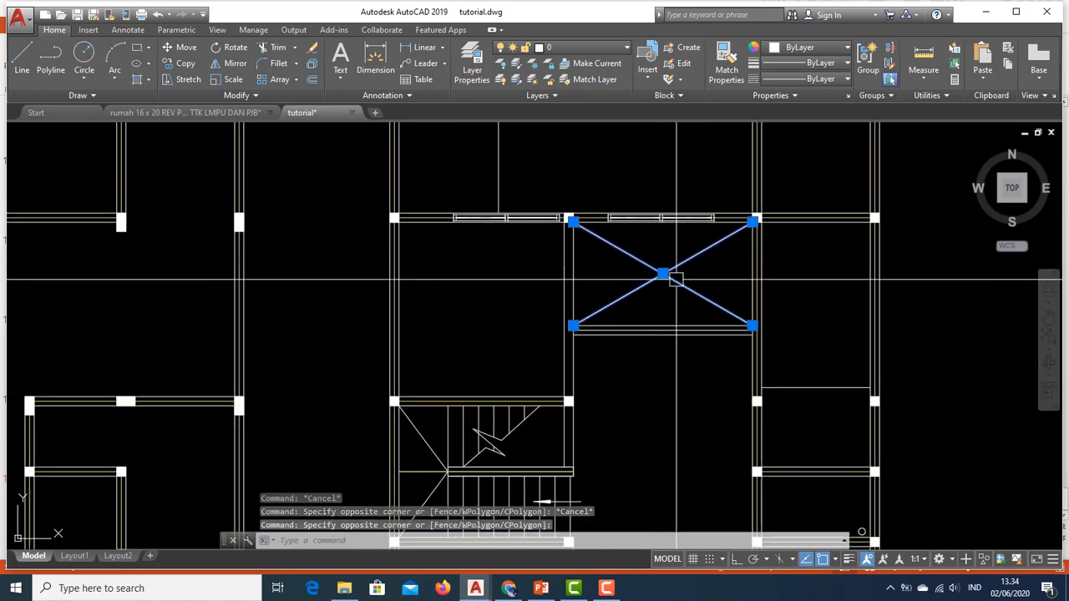
mouse_move(675, 274)
middle_down()
mouse_move(610, 266)
mouse_move(586, 230)
middle_up()
text(e)
key(Return)
scroll(535, 243, up, 5)
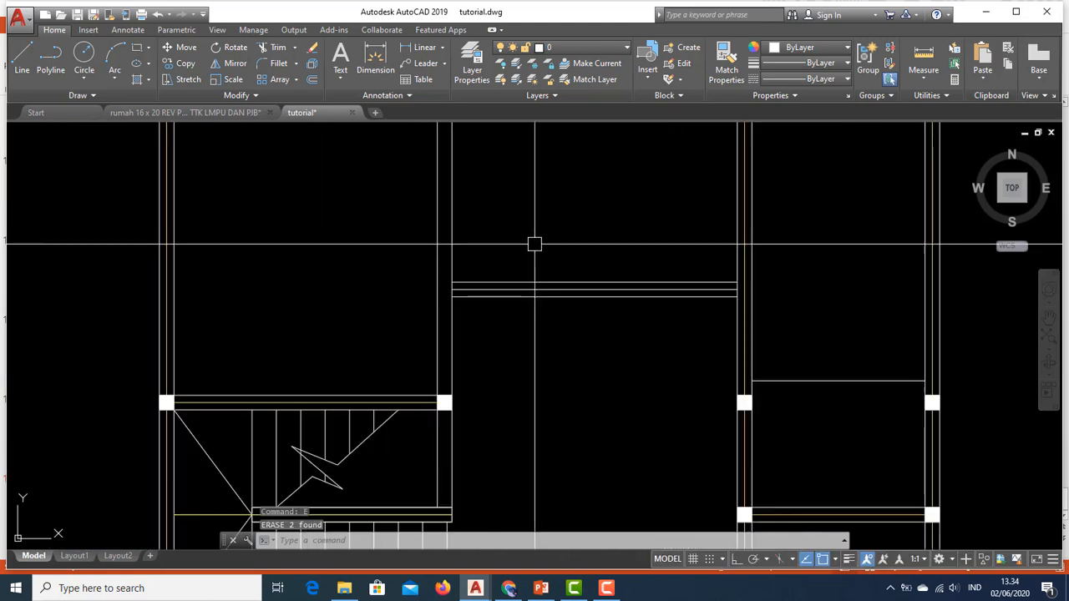
Inspect the remaining lines around the cleared upper-floor void and the adjacent rooms on the copied plans.
key(Escape)
scroll(669, 297, down, 4)
mouse_move(474, 282)
middle_down()
mouse_move(534, 253)
mouse_move(490, 292)
mouse_move(496, 308)
middle_up()
scroll(475, 234, up, 1)
scroll(596, 271, up, 4)
mouse_move(596, 271)
middle_down()
mouse_move(644, 301)
mouse_move(659, 296)
middle_up()
scroll(553, 293, down, 4)
scroll(476, 288, up, 2)
Erase the three-panel window from the family room's rear wall on the copied ground-floor plan.
middle_drag(476, 289, 498, 239)
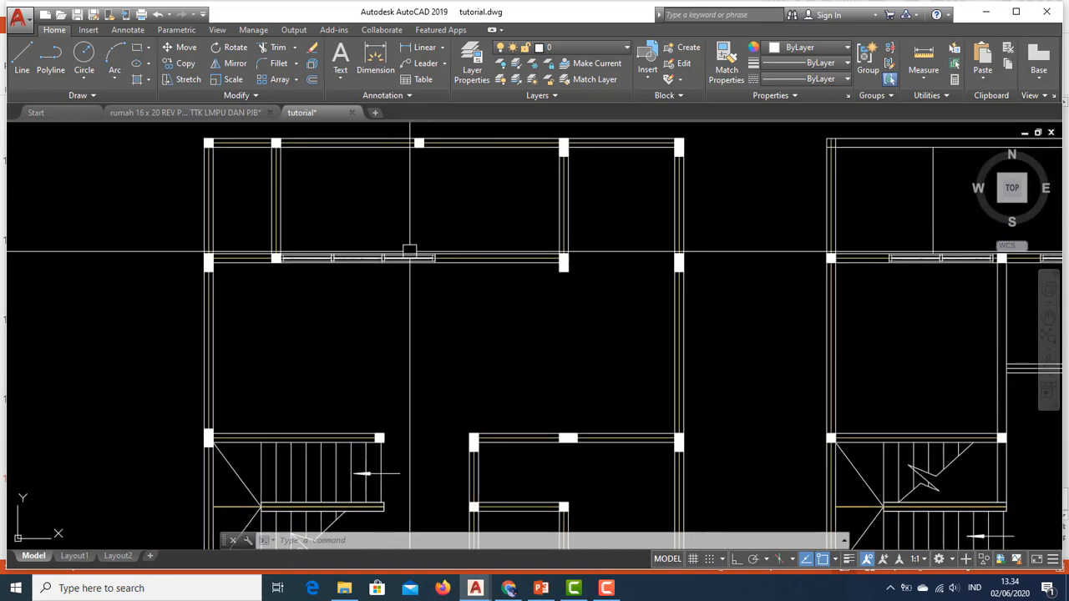
middle_drag(535, 269, 535, 306)
scroll(299, 308, up, 6)
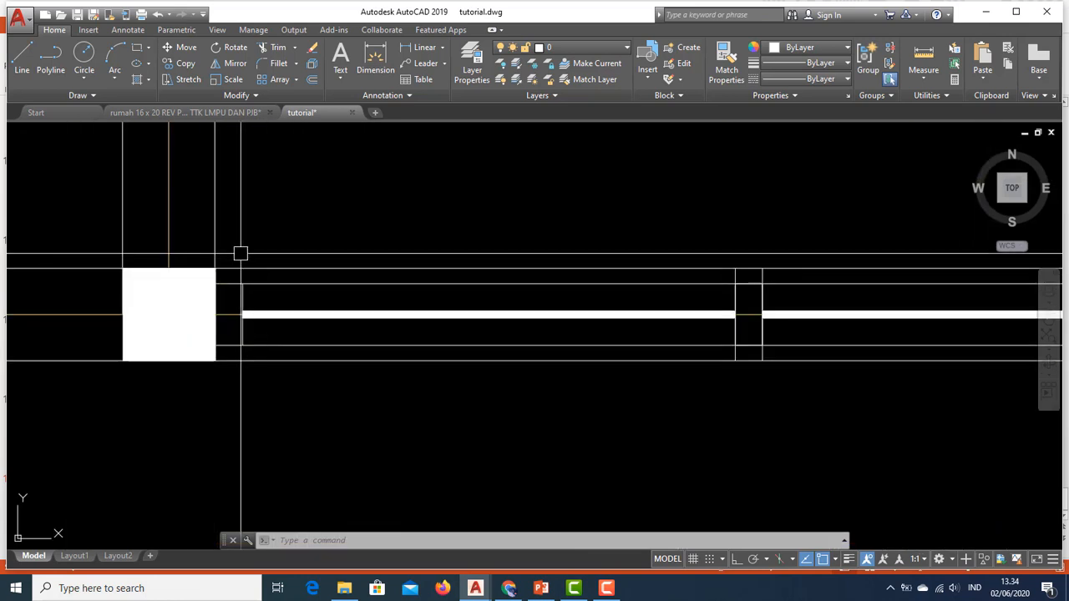
scroll(190, 252, down, 3)
click(194, 235)
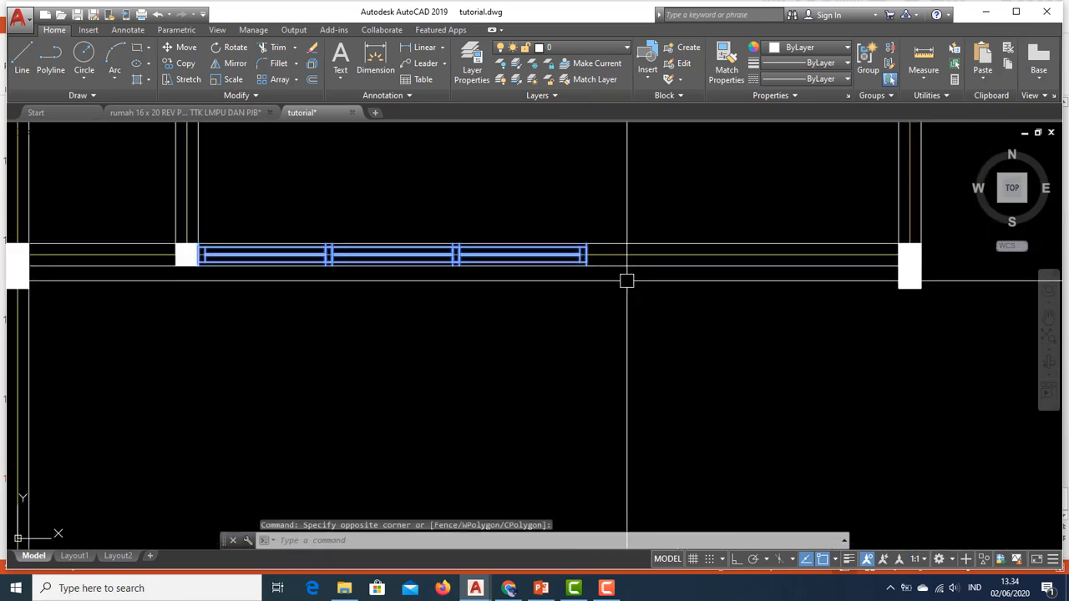
middle_drag(627, 281, 603, 251)
middle_drag(502, 263, 546, 307)
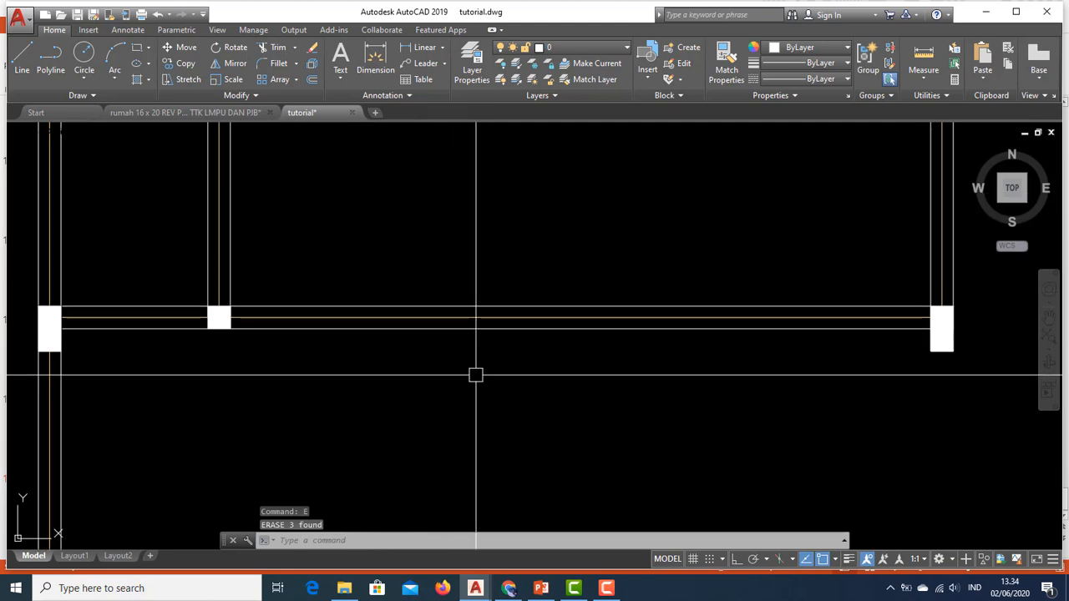
scroll(451, 292, down, 3)
scroll(442, 320, up, 2)
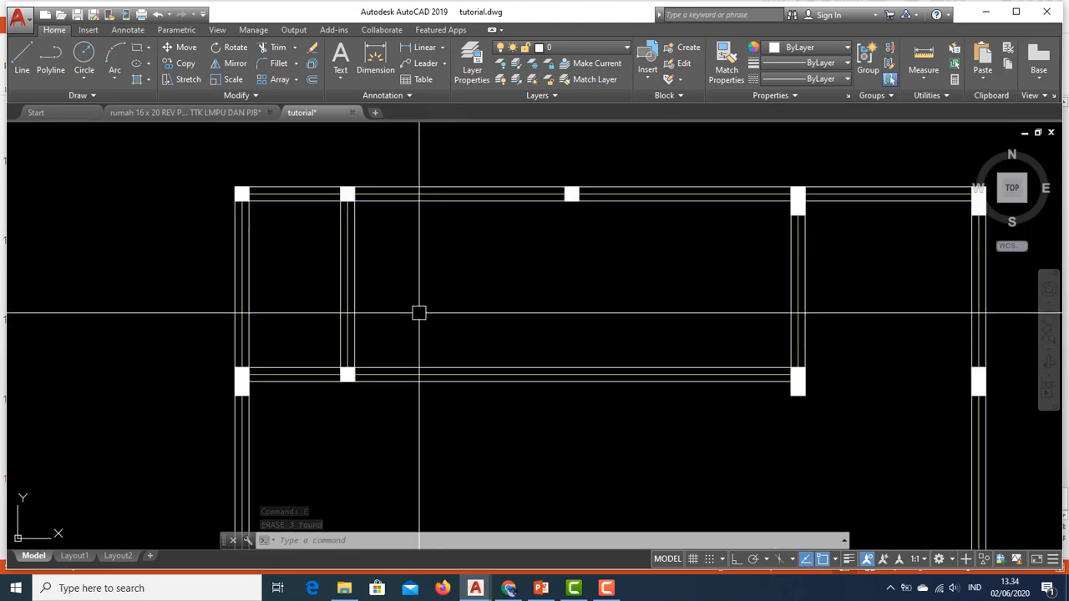
Extend the rear rooms' two horizontal wall lines to the inner face of the right exterior wall on the copied ground-floor plan.
scroll(568, 326, down, 6)
middle_drag(584, 351, 547, 382)
scroll(534, 334, up, 6)
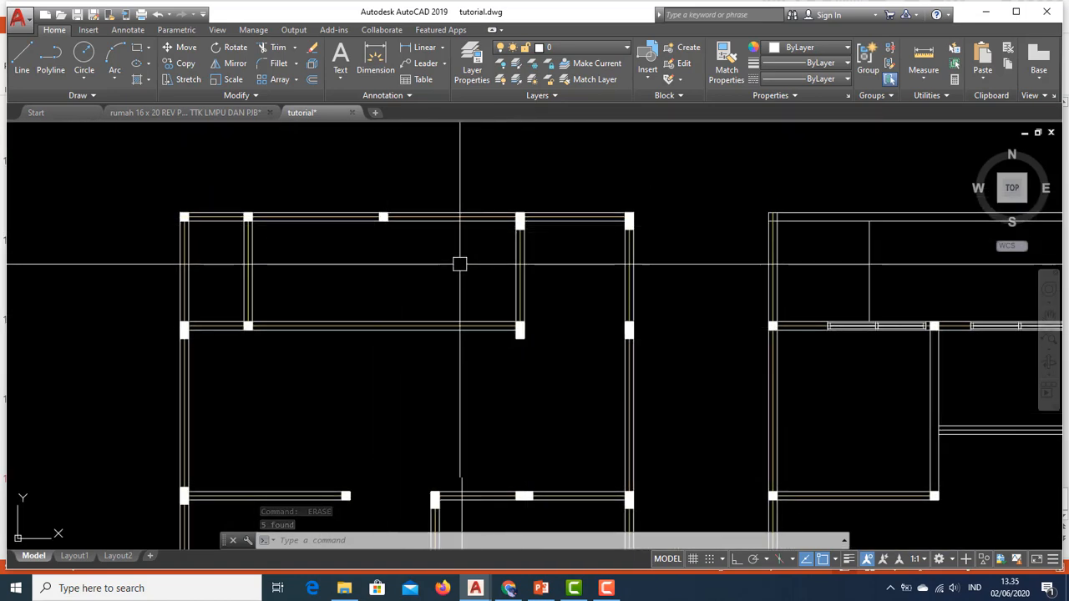
middle_drag(508, 275, 492, 260)
middle_drag(561, 208, 536, 185)
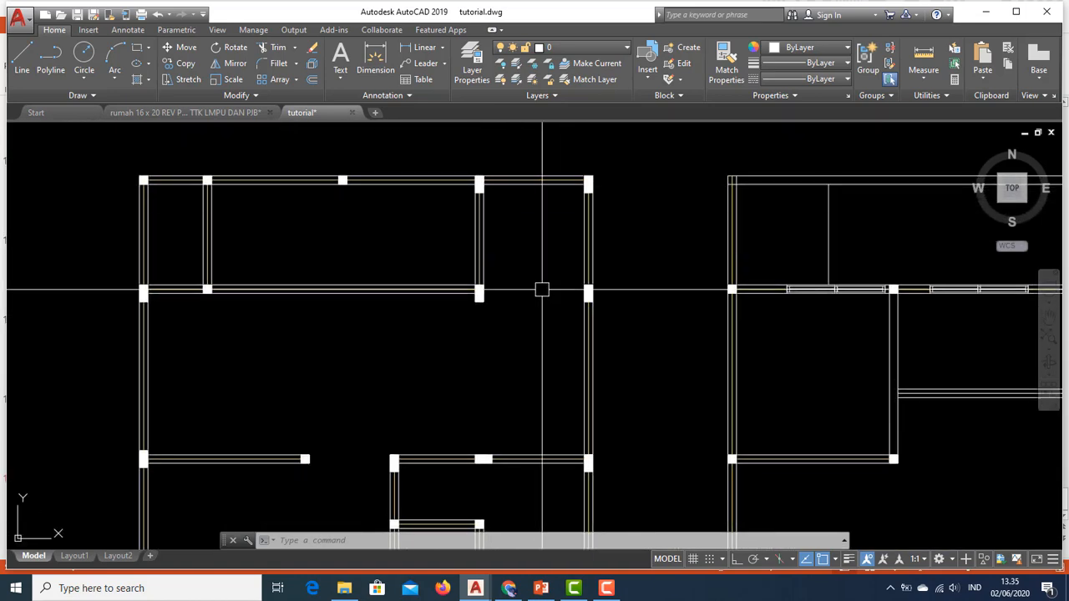
middle_drag(542, 289, 582, 267)
middle_drag(465, 296, 493, 279)
scroll(593, 260, up, 2)
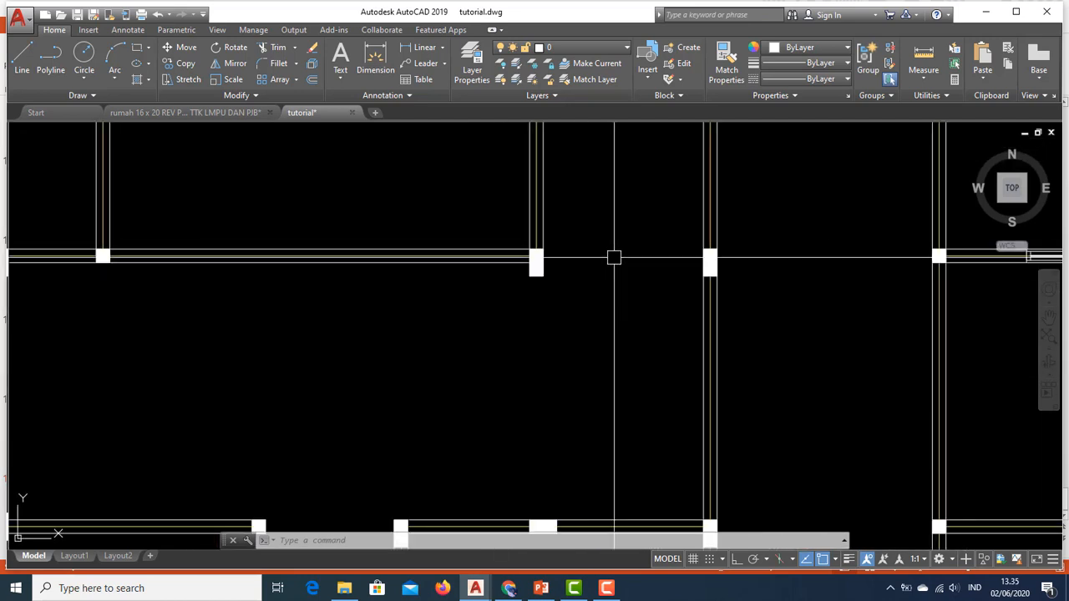
scroll(732, 259, up, 6)
click(738, 262)
scroll(685, 231, down, 4)
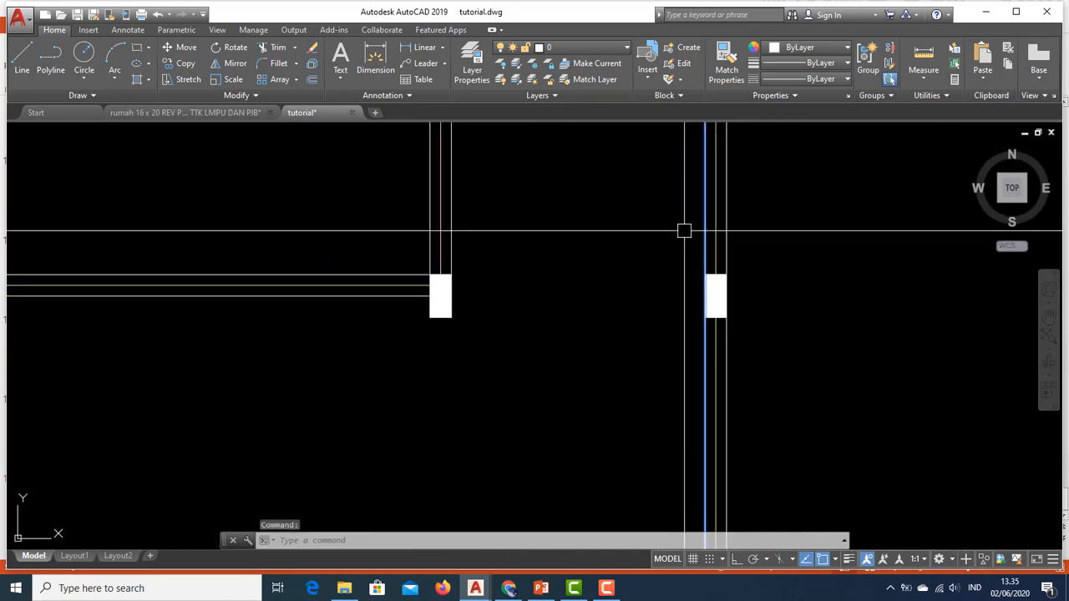
middle_drag(656, 279, 612, 274)
text(ex)
key(space)
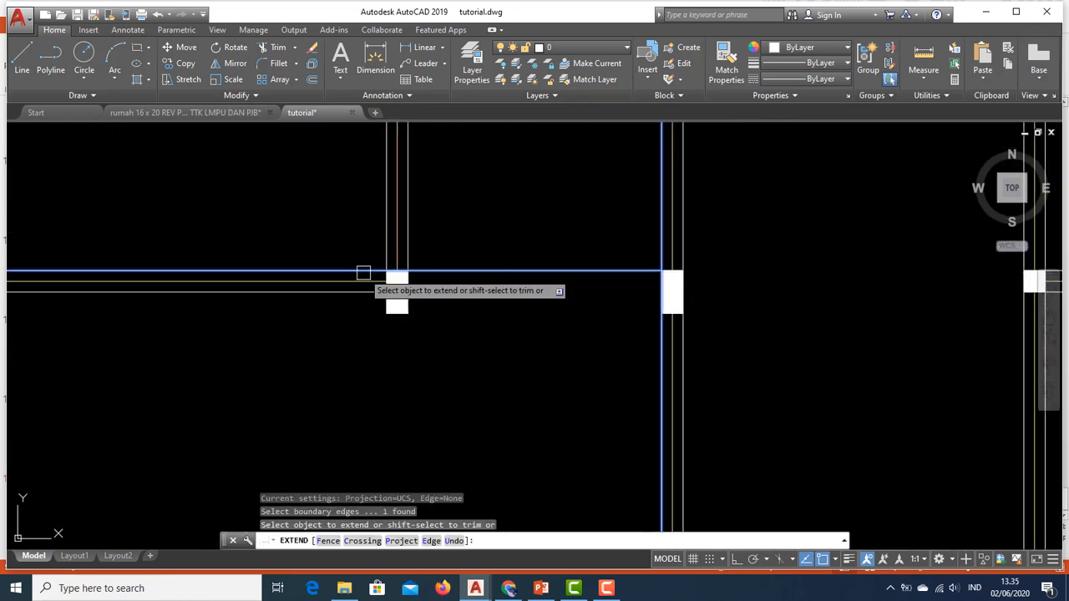
scroll(372, 292, down, 3)
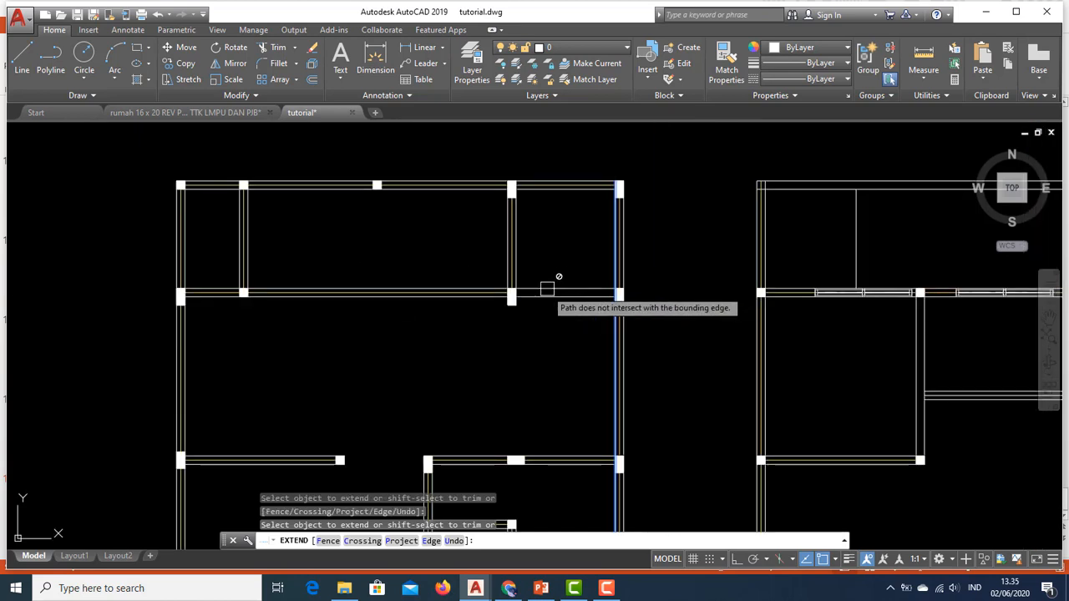
middle_drag(603, 404, 592, 360)
scroll(571, 407, up, 5)
key(Escape)
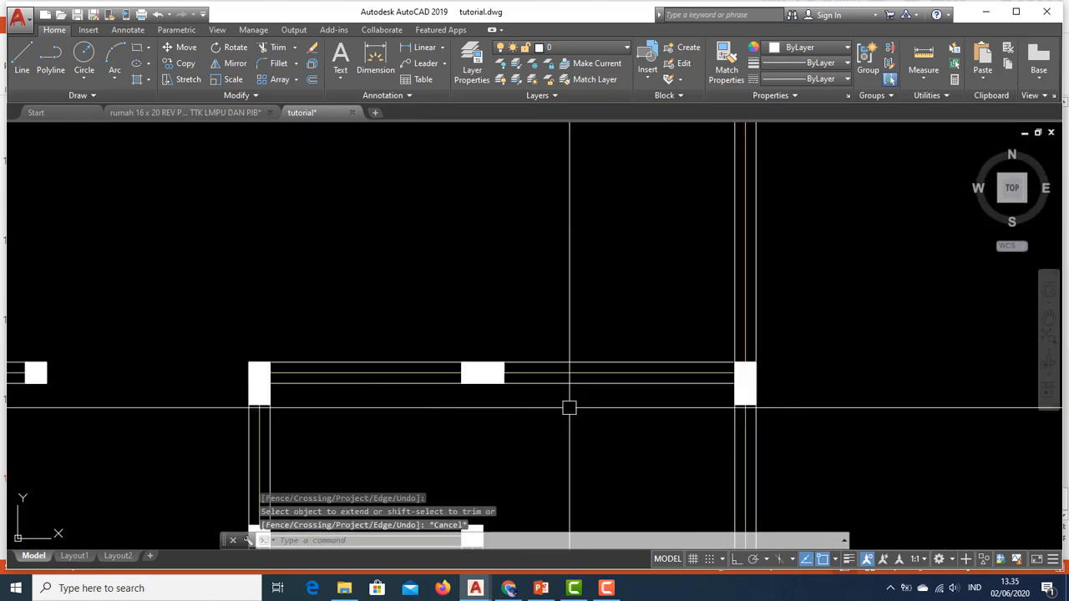
Extend the two vertical wall lines beside the rear corridor down to the lower line of the next horizontal wall.
click(571, 384)
scroll(570, 384, down, 3)
key(Return)
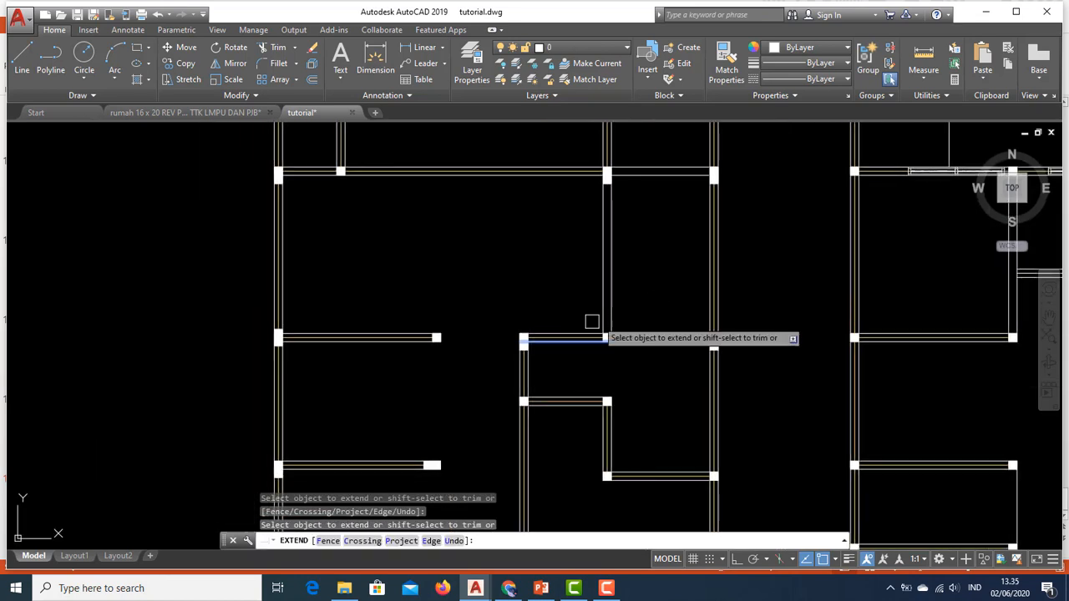
scroll(585, 334, up, 5)
key(Escape)
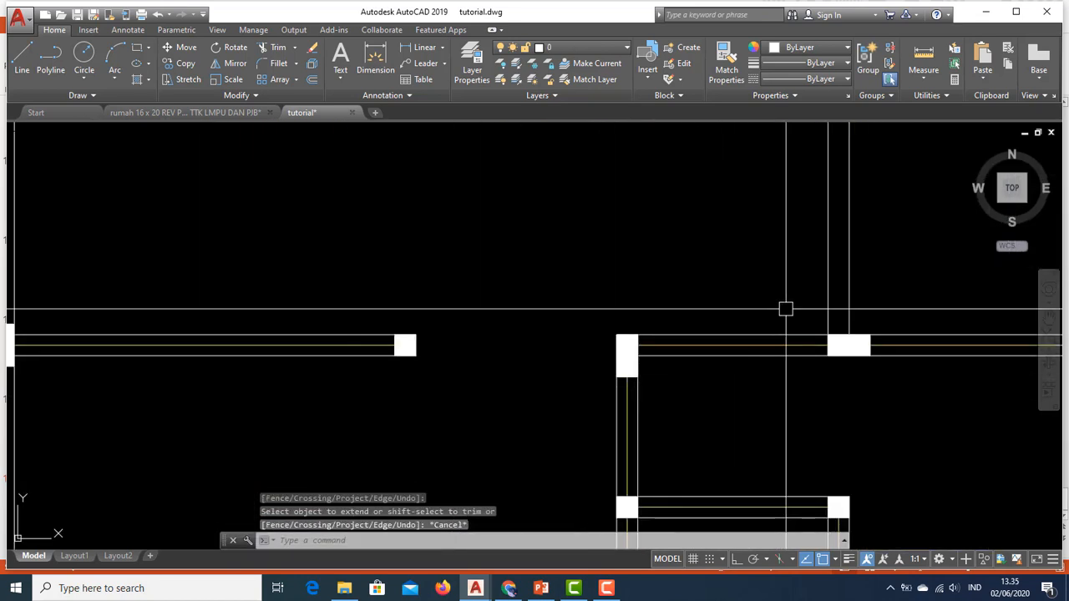
Extend the left rooms' horizontal wall lines across the openings to the central vertical walls on the copied ground-floor plan.
click(827, 267)
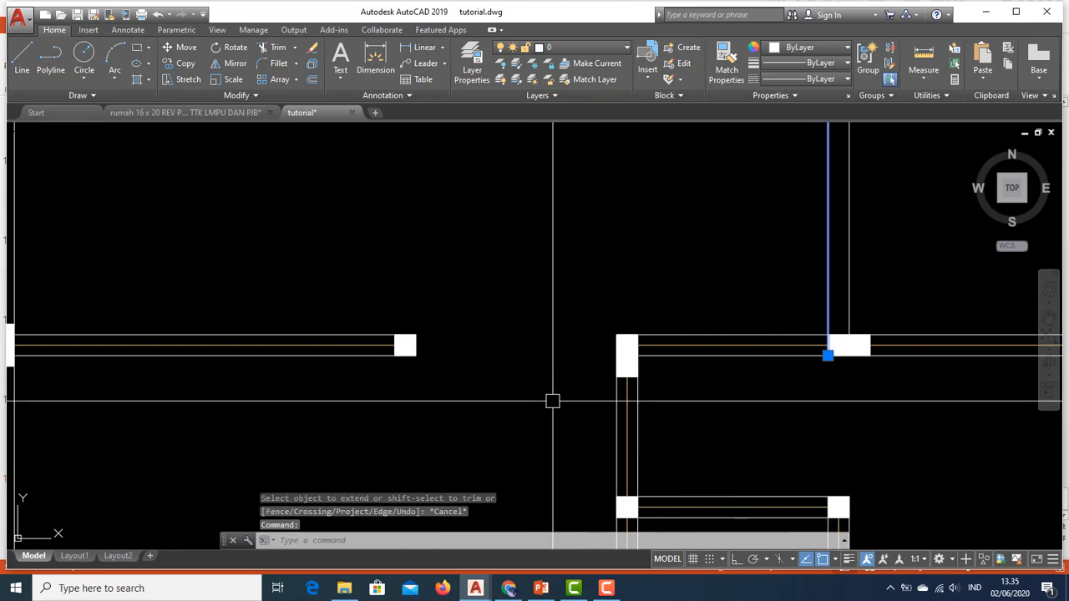
key(Return)
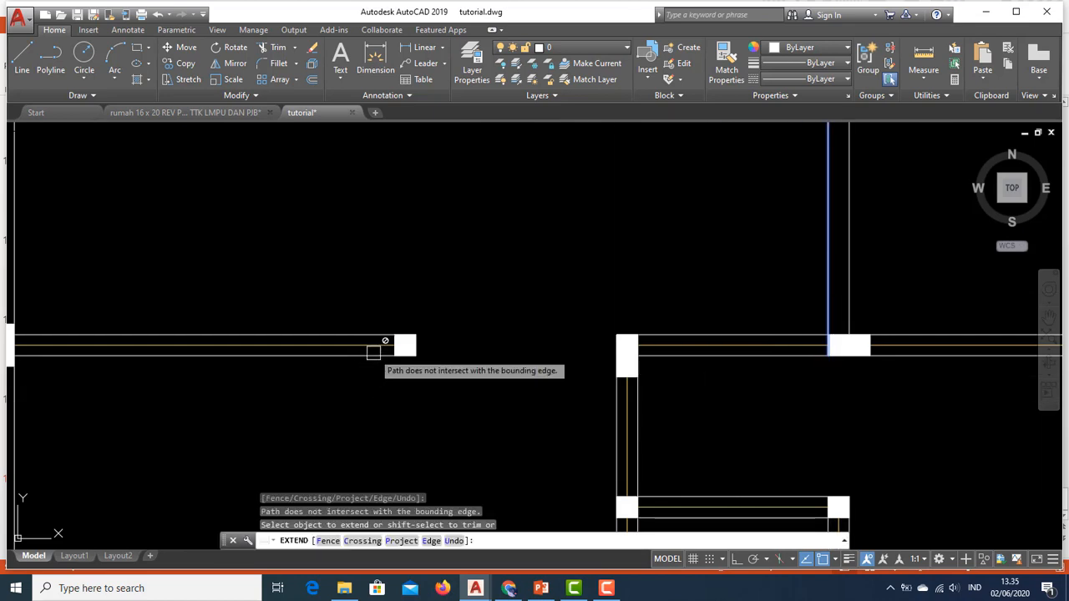
scroll(374, 352, down, 3)
scroll(482, 293, up, 5)
key(Escape)
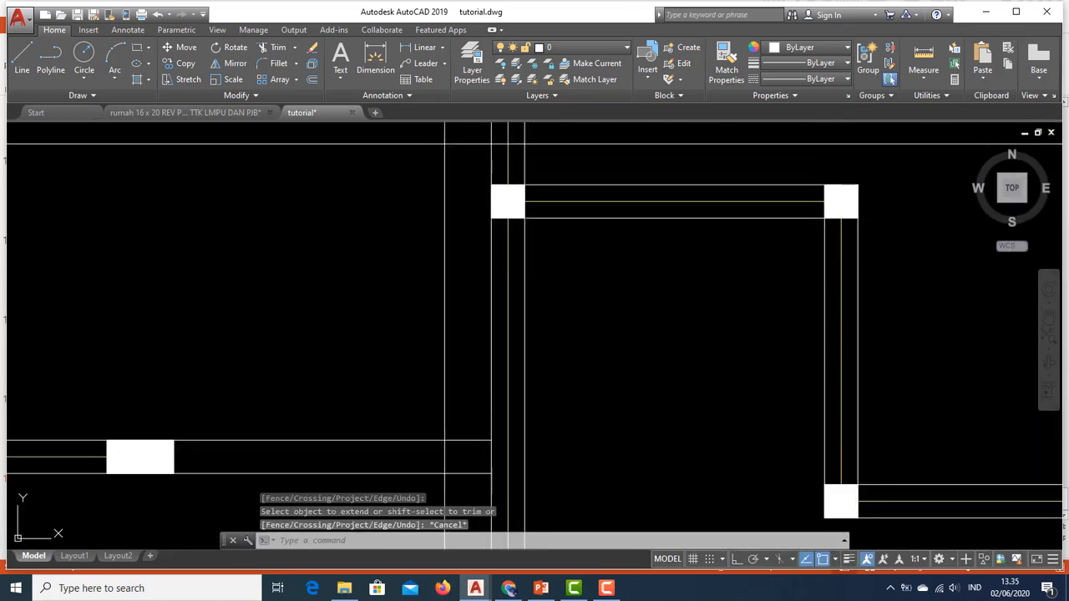
Copy the square column on the central wall down to the junction with the extended horizontal wall.
click(445, 143)
click(632, 286)
middle_drag(625, 308, 591, 362)
text(CO)
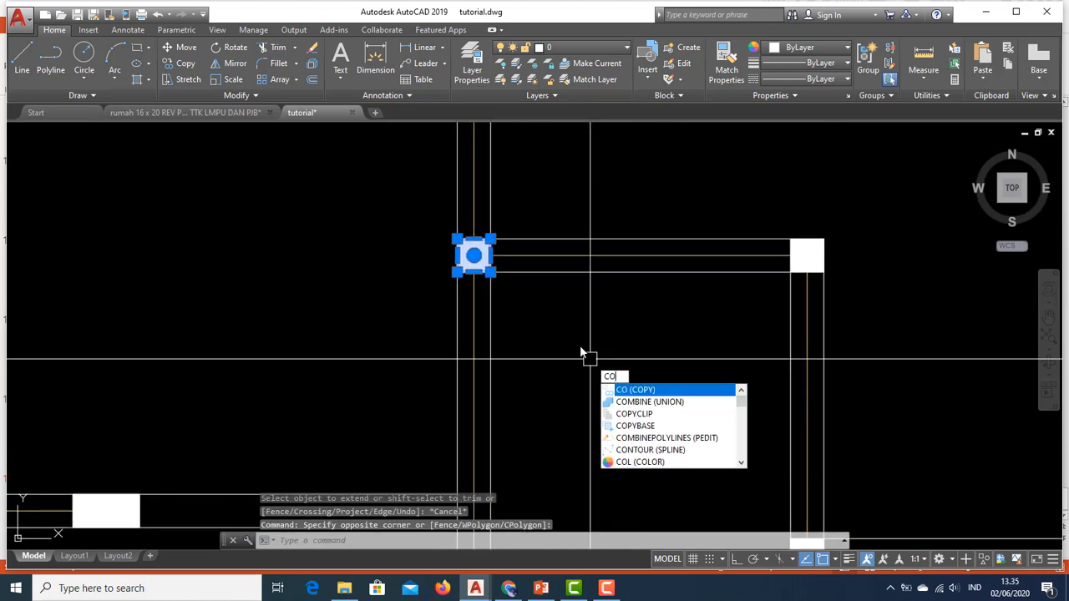
key(Return)
click(458, 240)
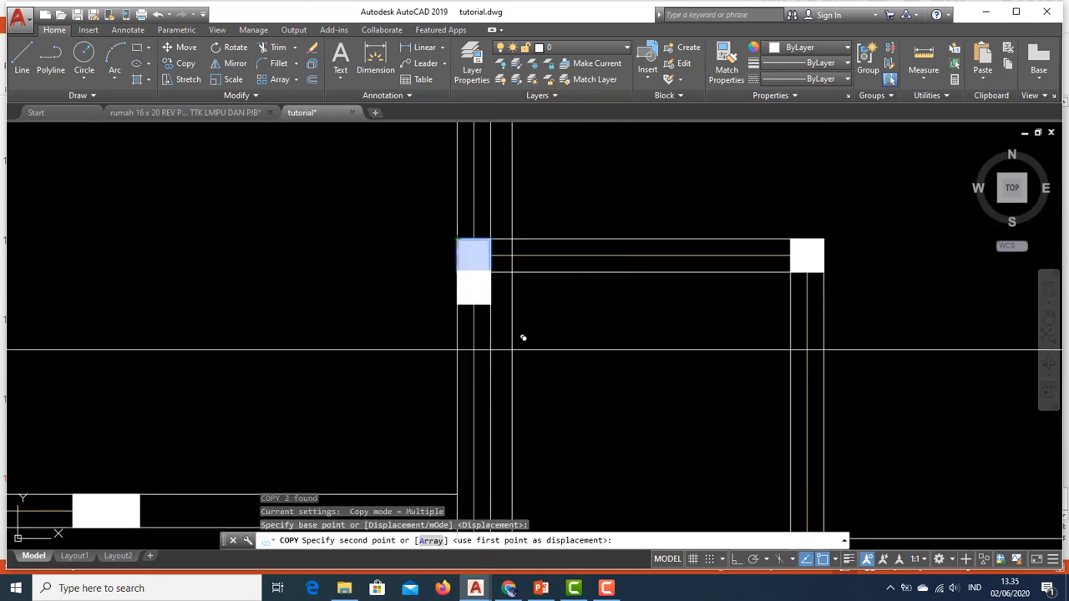
middle_drag(566, 402, 537, 246)
click(428, 338)
scroll(648, 276, down, 6)
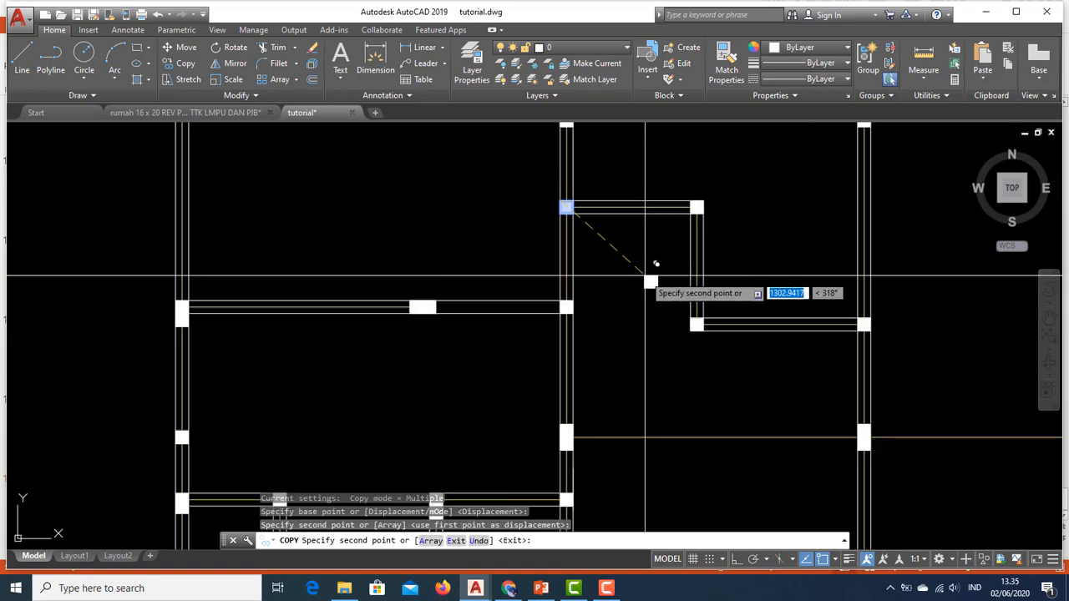
middle_drag(649, 279, 637, 340)
middle_drag(712, 399, 632, 313)
key(Escape)
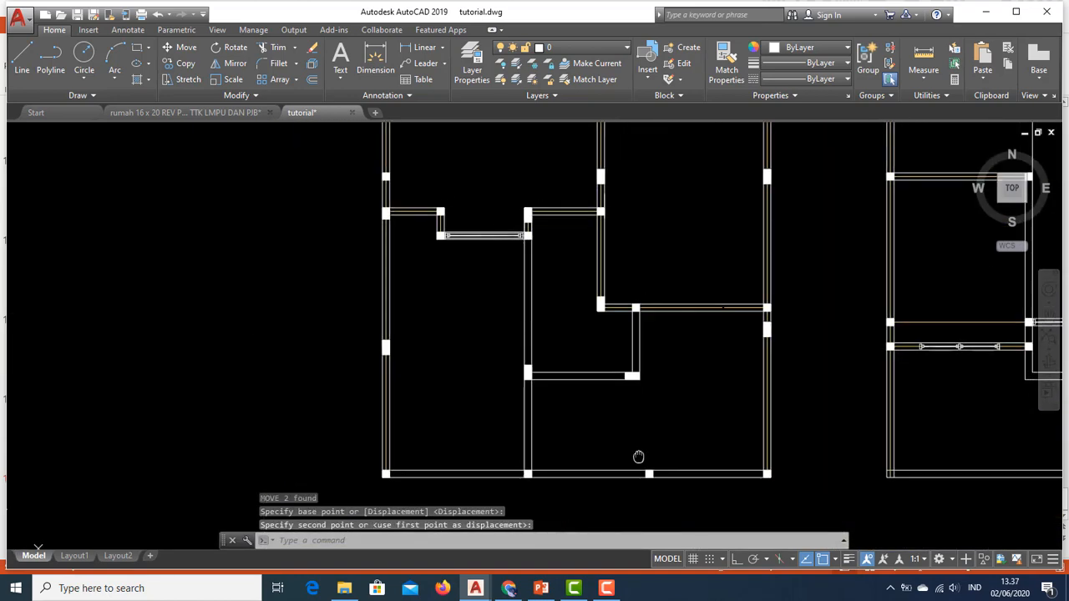
Stretch the left room wall's centre line to the square column on the central vertical wall.
middle_drag(637, 456, 618, 468)
scroll(618, 468, down, 3)
middle_drag(649, 365, 628, 433)
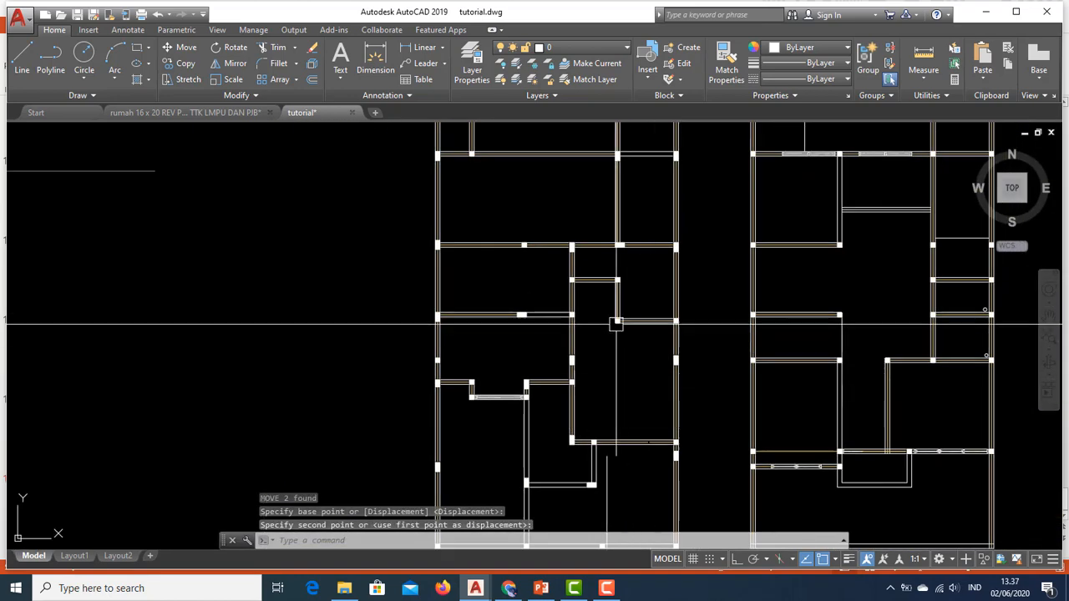
mouse_move(494, 303)
middle_down()
mouse_move(499, 437)
mouse_move(474, 352)
middle_up()
scroll(534, 355, down, 4)
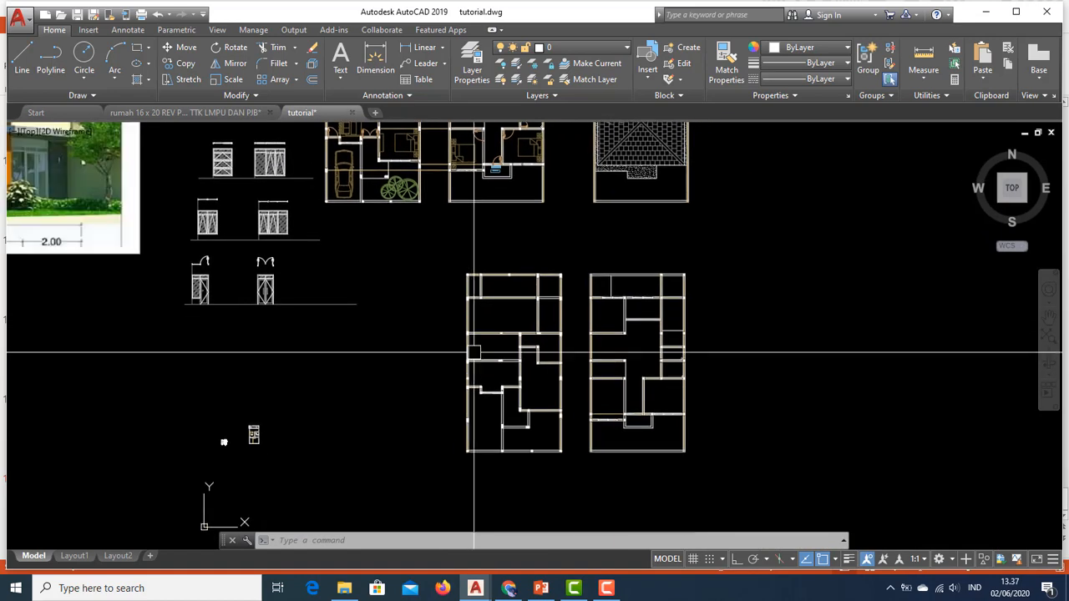
scroll(474, 352, up, 6)
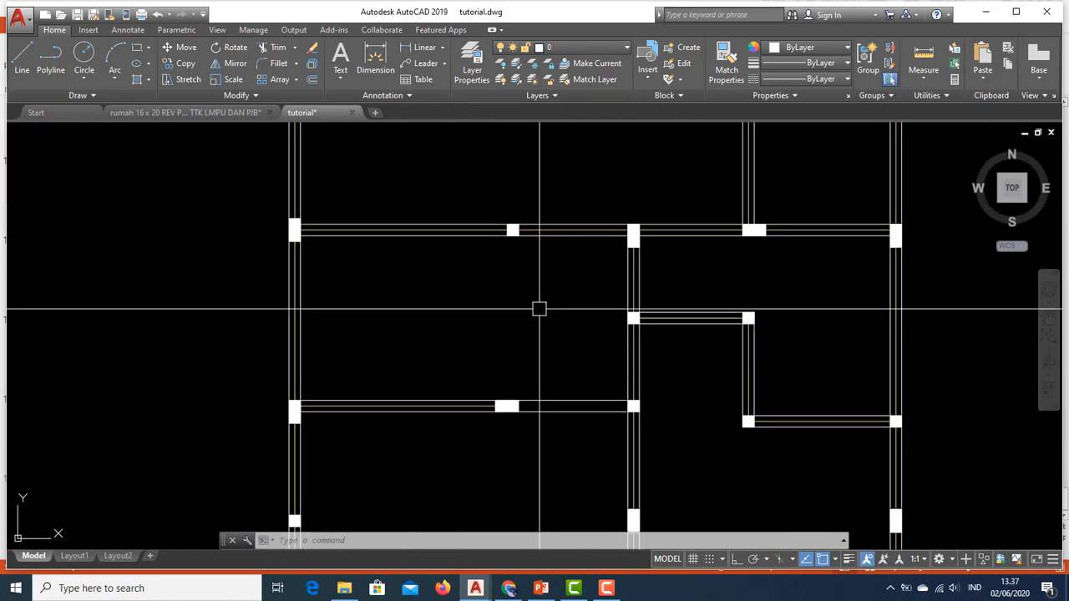
scroll(538, 351, up, 2)
middle_drag(539, 351, 513, 266)
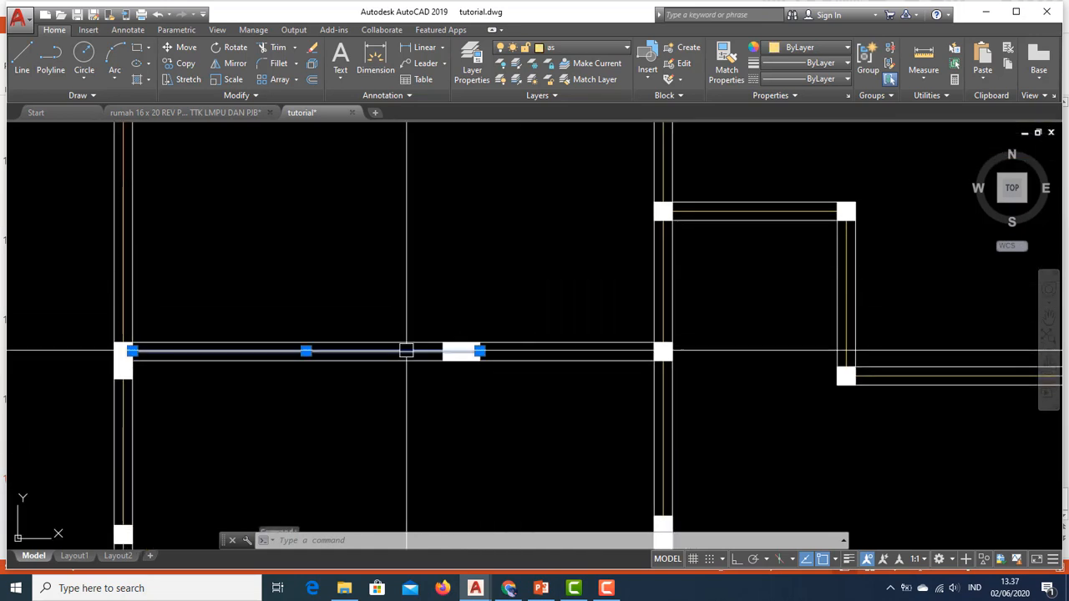
click(480, 350)
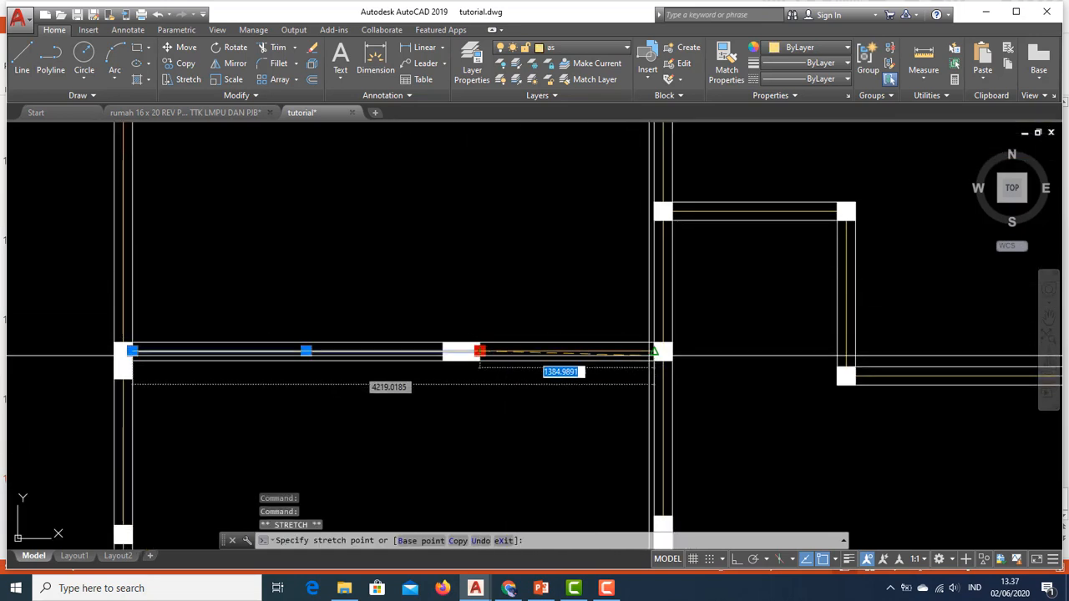
click(657, 352)
key(Escape)
Add the multiline text label "K1 15 X 20" above the rectangular column in the middle of the left room's wall.
middle_drag(553, 333, 517, 362)
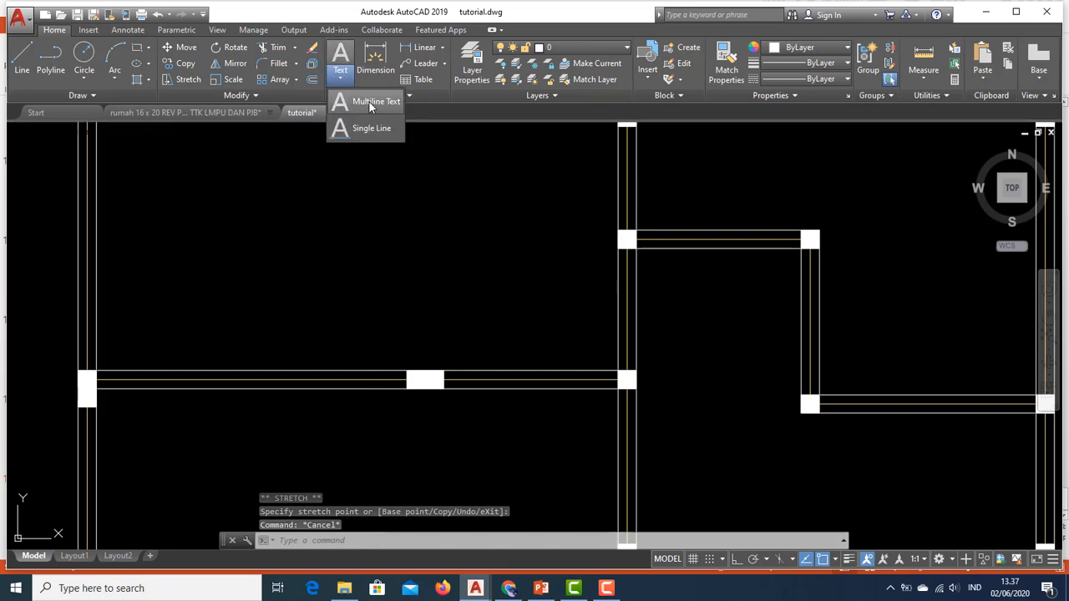
click(369, 102)
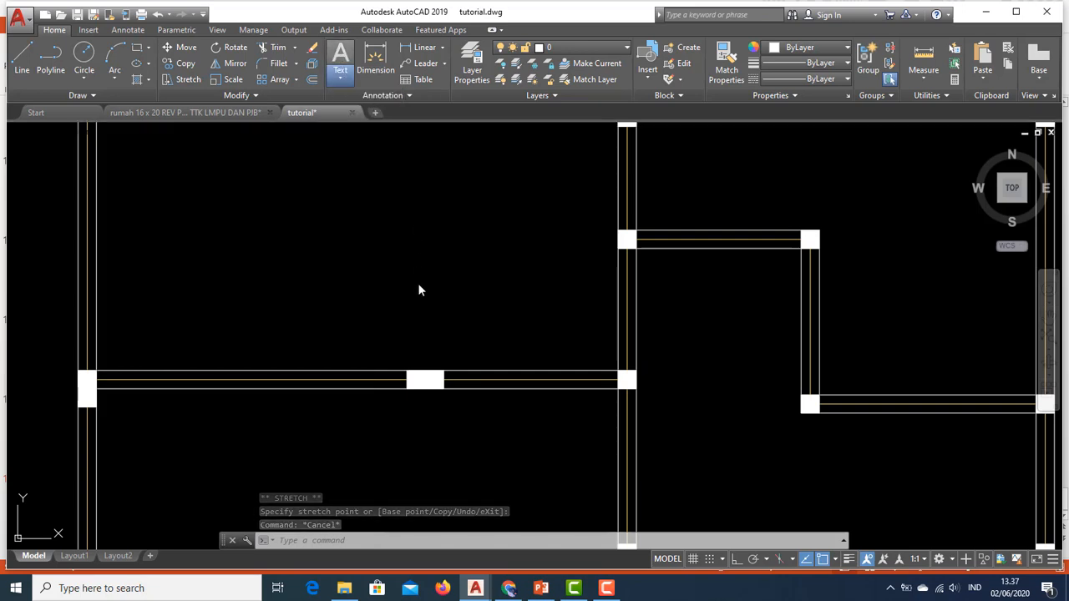
click(404, 326)
click(473, 350)
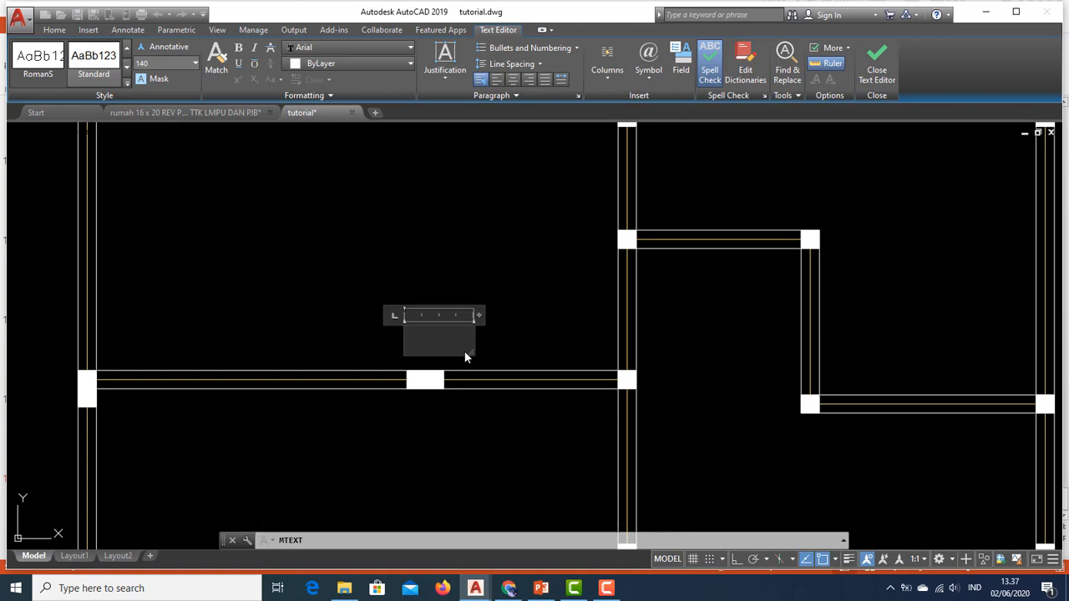
text(K1 15)
key(Return)
text(X 20)
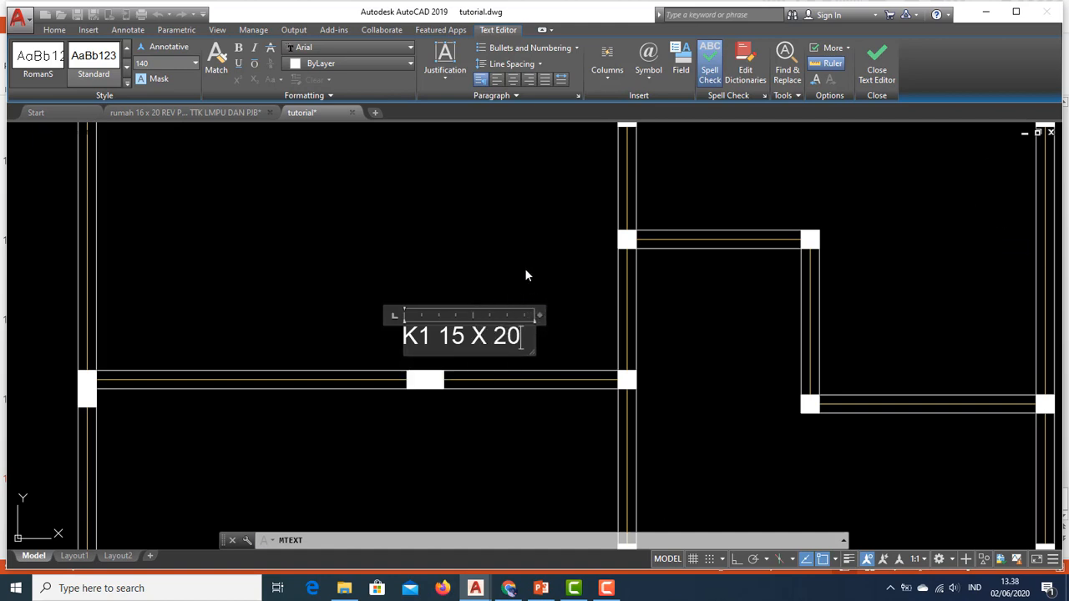
click(526, 269)
Move the "K1 15 X 20" label closer to the rectangular column, just above it.
click(486, 332)
middle_drag(487, 331, 522, 326)
text(m)
key(space)
click(540, 258)
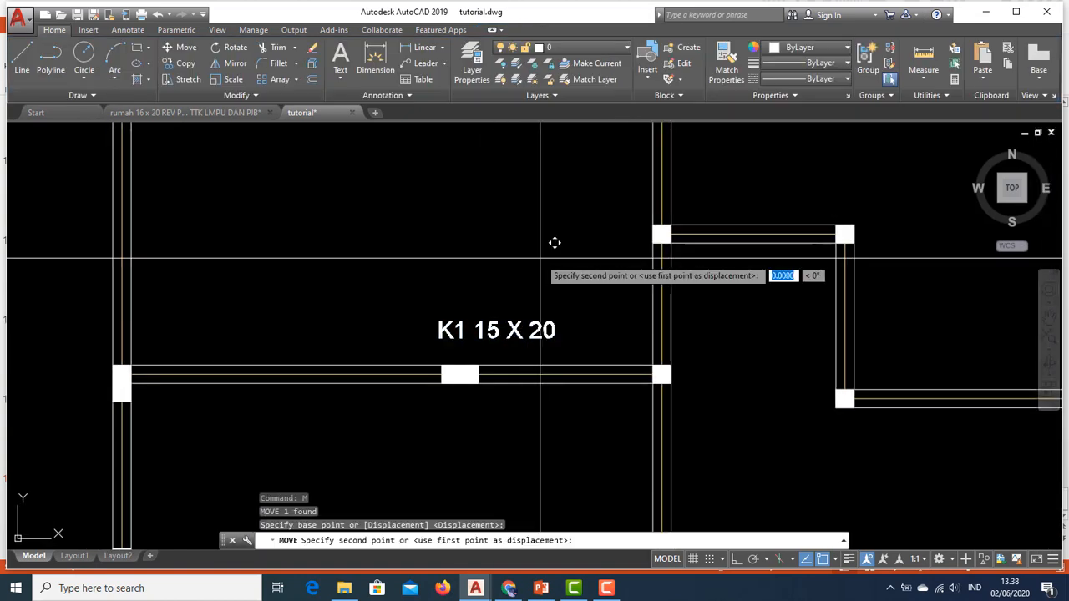
click(512, 271)
key(Escape)
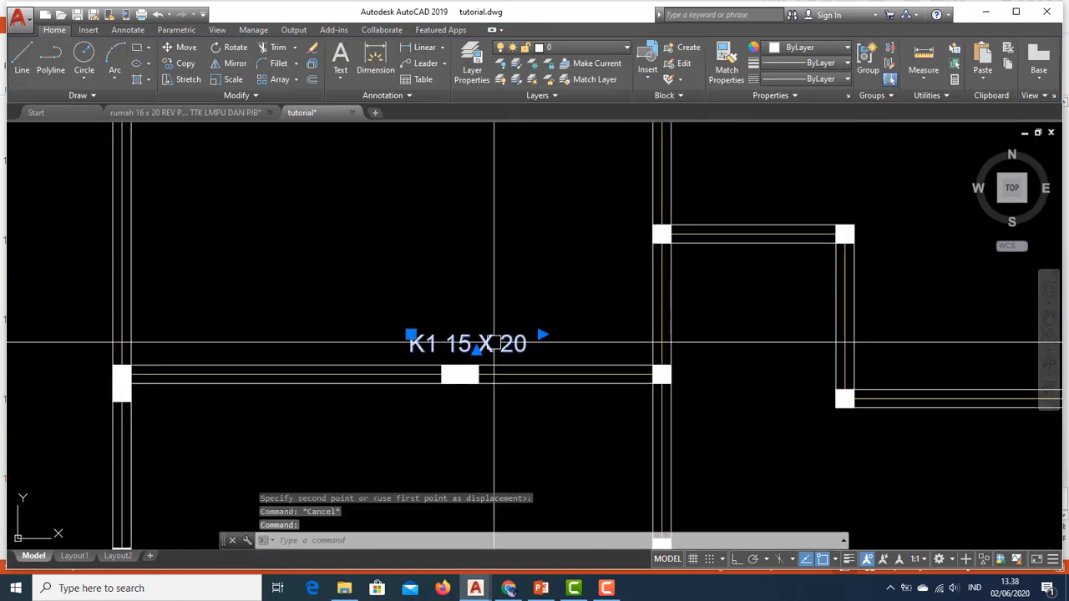
Copy the "K1 15 X 20" label beside three rectangular columns along the left exterior wall.
key(Return)
click(493, 341)
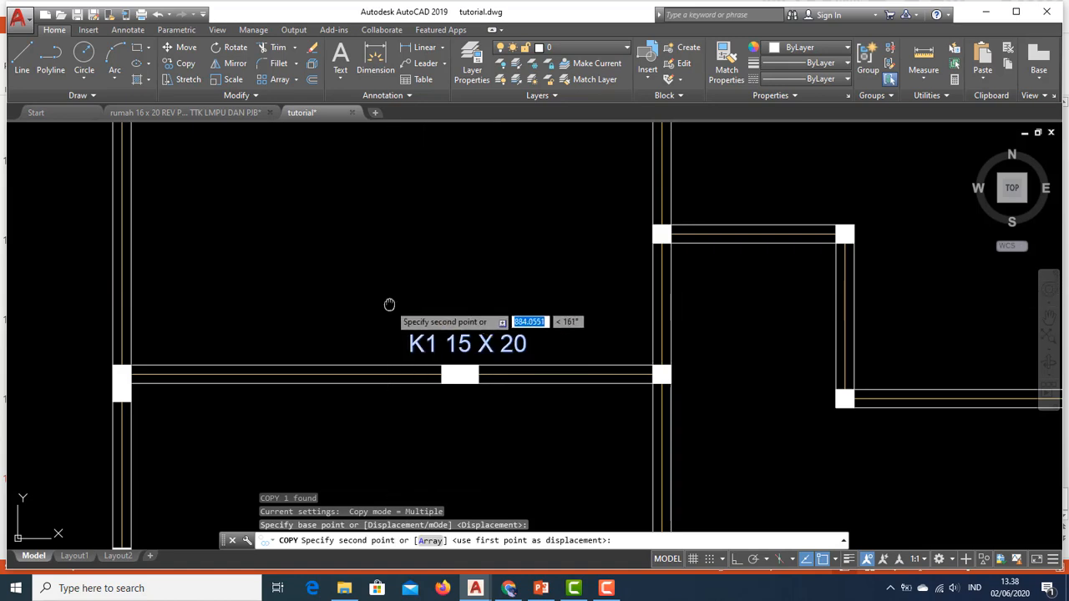
middle_drag(363, 324, 539, 293)
click(240, 340)
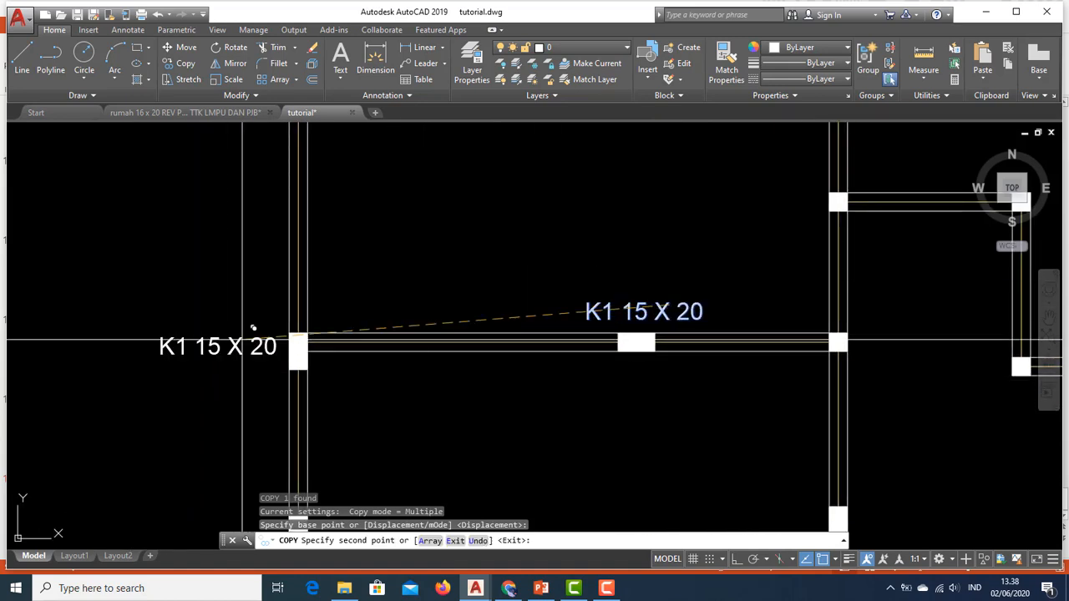
middle_drag(624, 174, 614, 406)
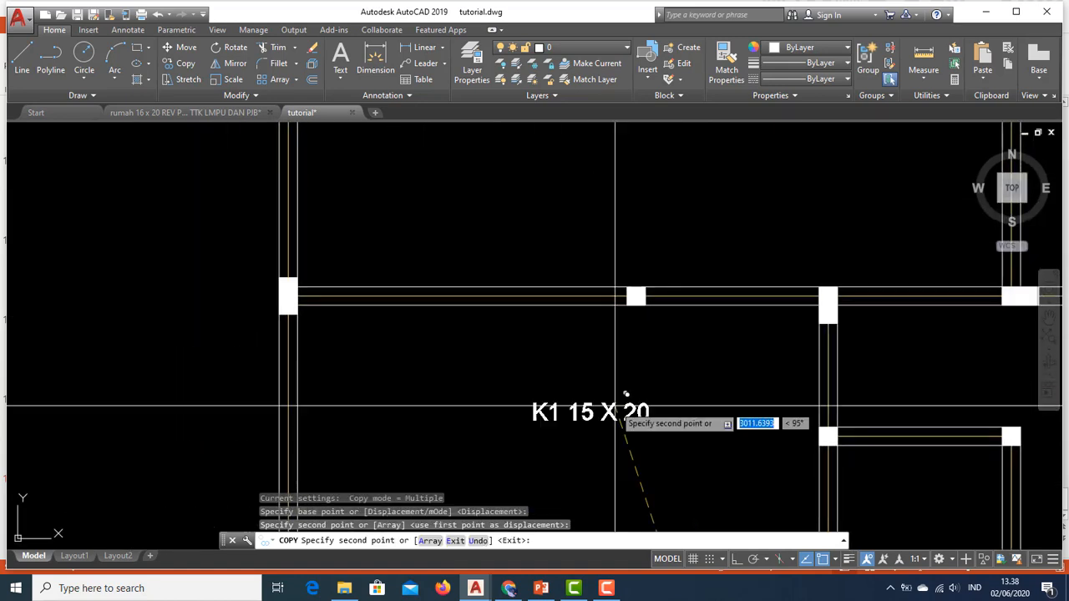
click(232, 297)
middle_drag(470, 198, 547, 433)
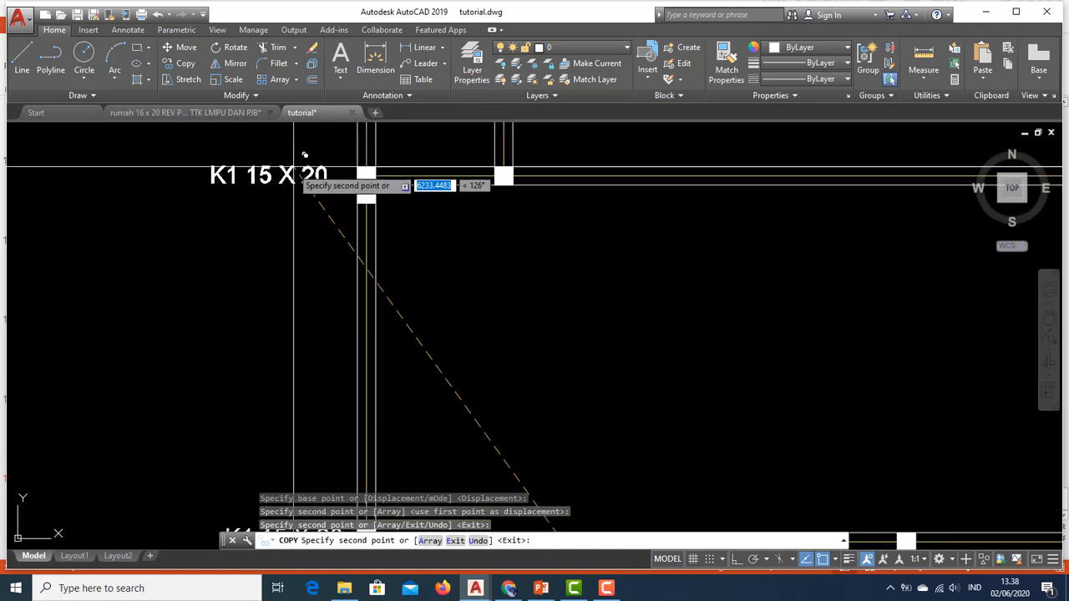
click(319, 160)
Copy the "K1 15 X 20" label beside the rear corridor's column and the matching column on the right exterior wall.
middle_drag(530, 204, 563, 462)
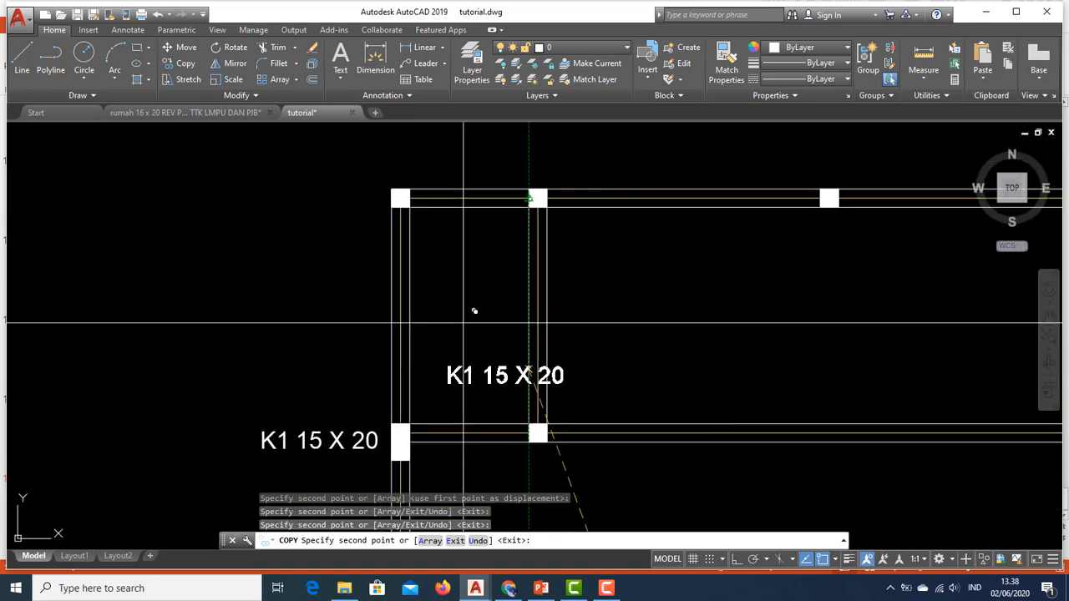
scroll(425, 307, down, 4)
middle_drag(580, 357, 435, 329)
scroll(660, 312, up, 4)
middle_drag(376, 422, 463, 336)
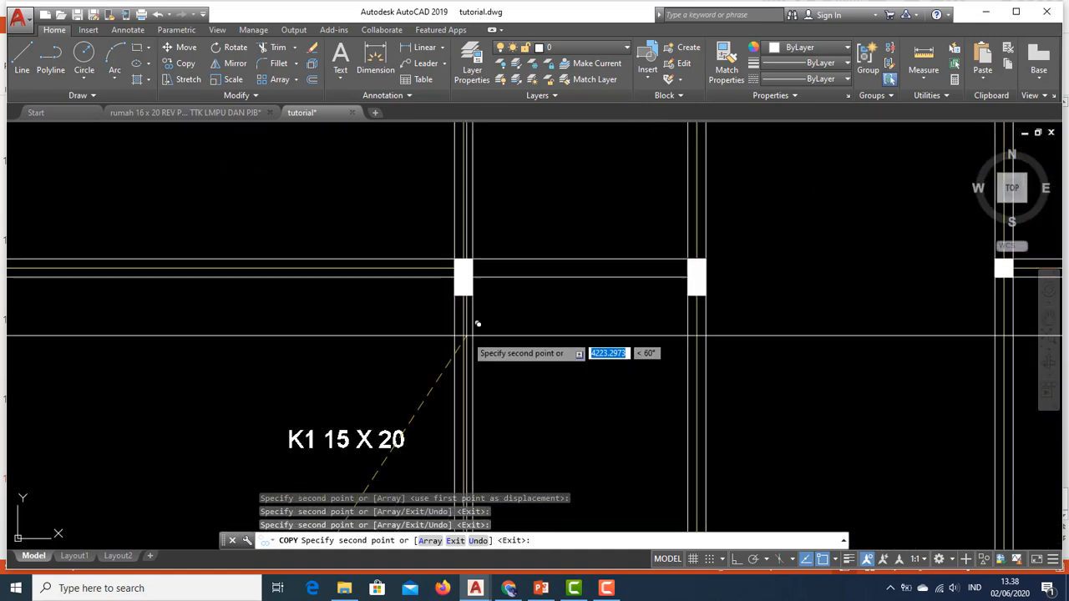
click(413, 283)
middle_drag(484, 277, 332, 367)
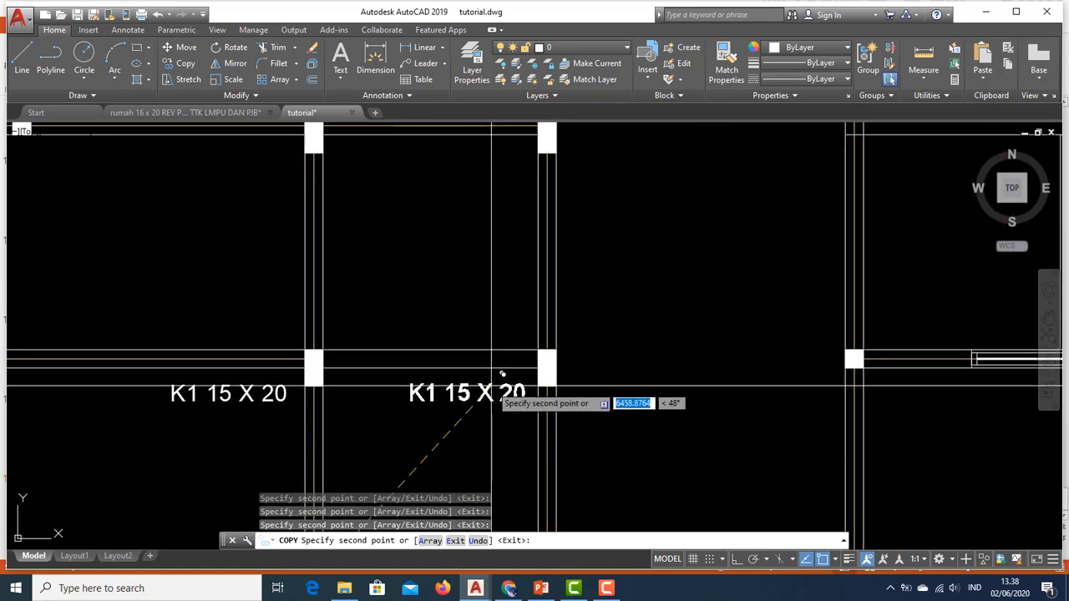
click(487, 395)
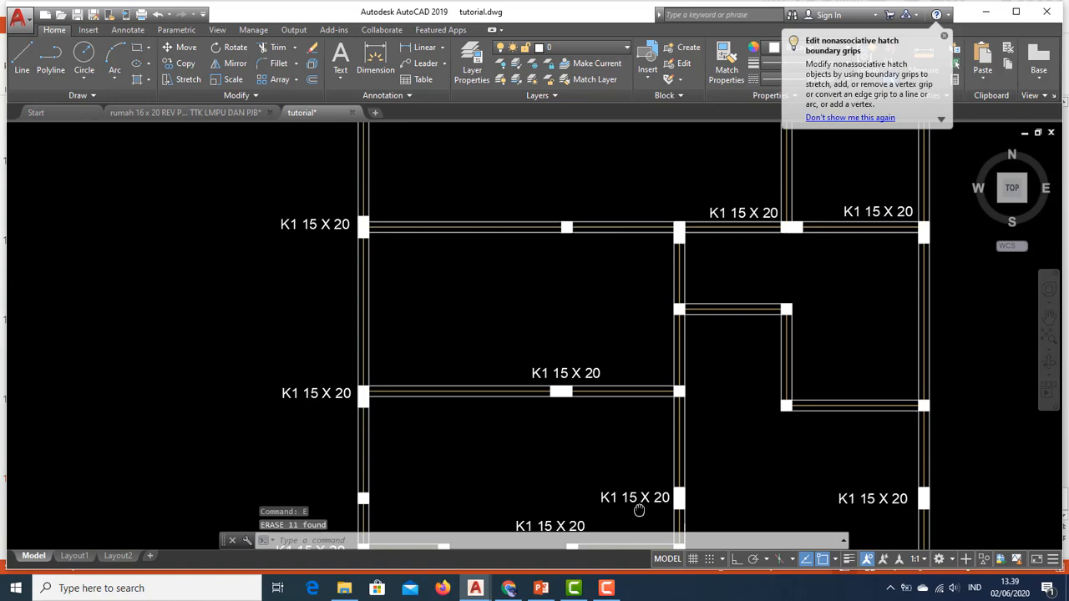
Copy a "K1 15 X 20" label above the square column in the middle of the rear wall and change its text to "KP 15 X 15".
middle_drag(637, 509, 624, 519)
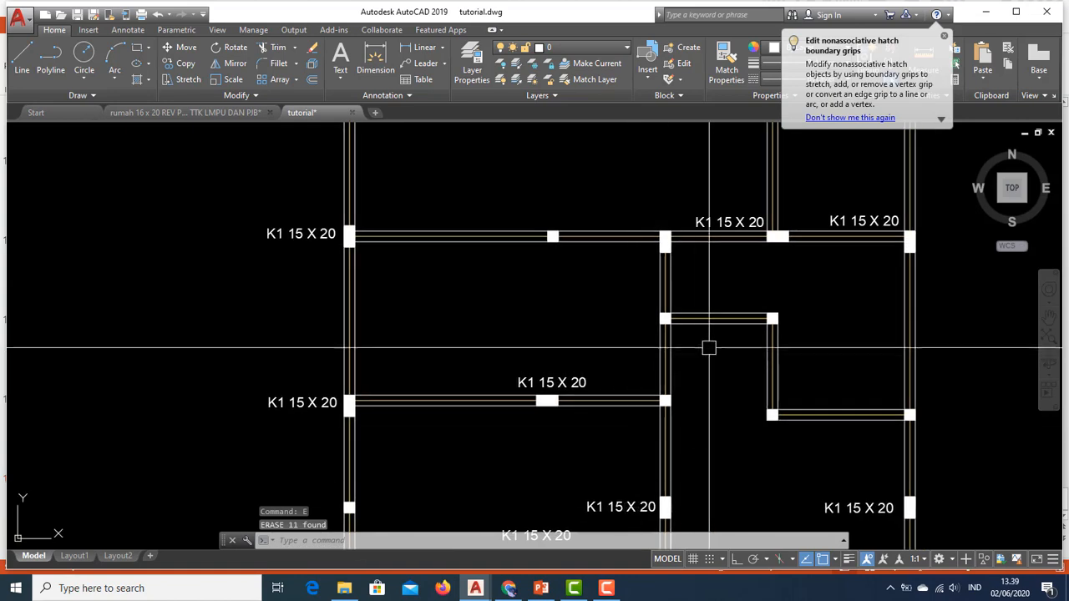
middle_drag(709, 348, 664, 433)
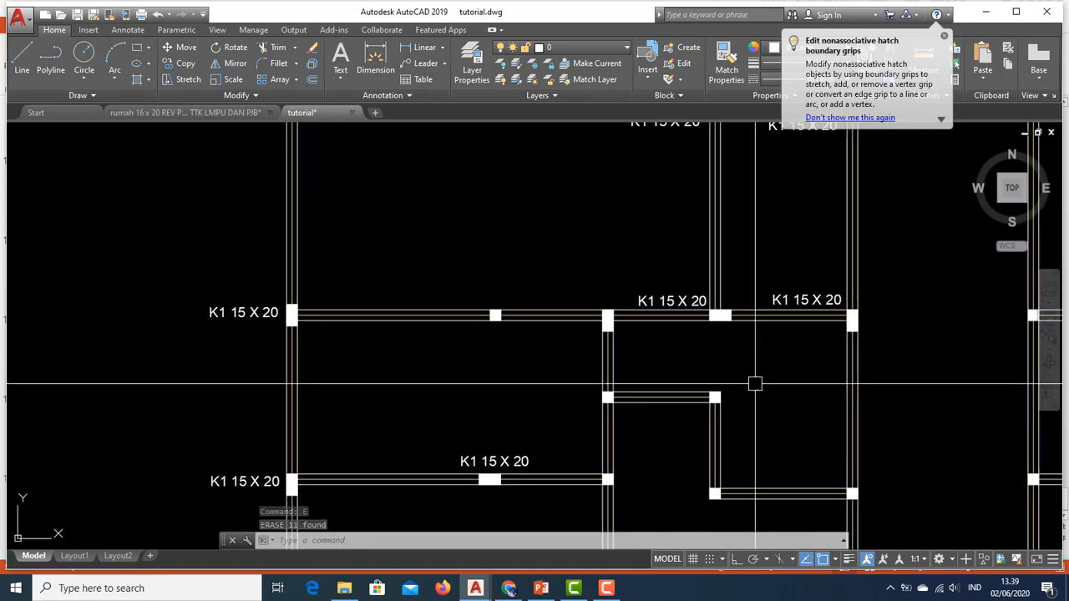
middle_drag(754, 382, 680, 485)
middle_drag(647, 394, 644, 456)
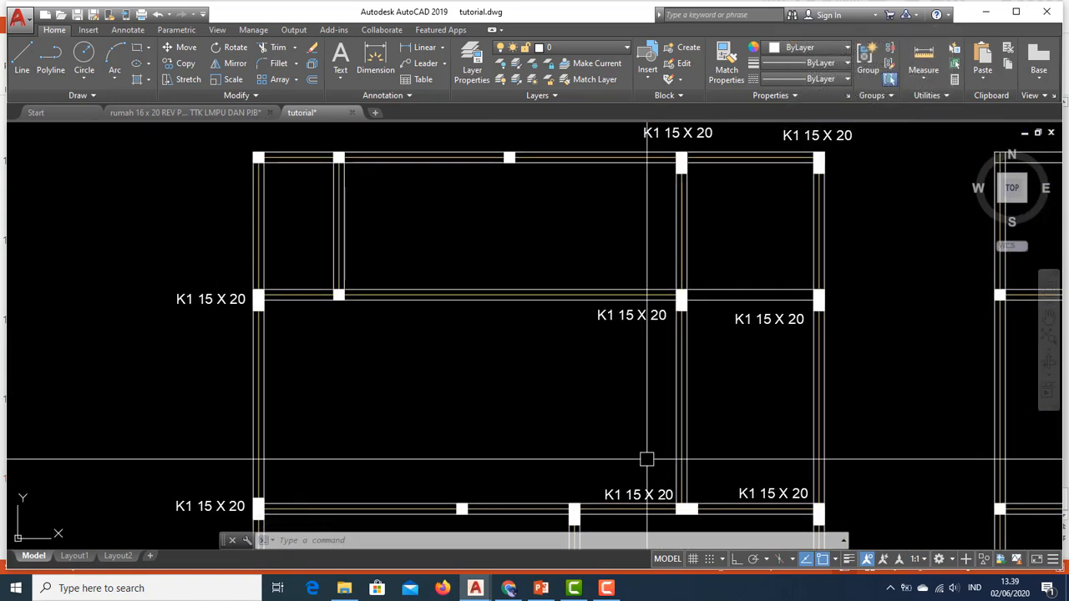
mouse_move(672, 414)
middle_down()
mouse_move(708, 320)
mouse_move(716, 330)
middle_up()
scroll(708, 321, up, 2)
key(Escape)
text(co)
key(Return)
click(718, 326)
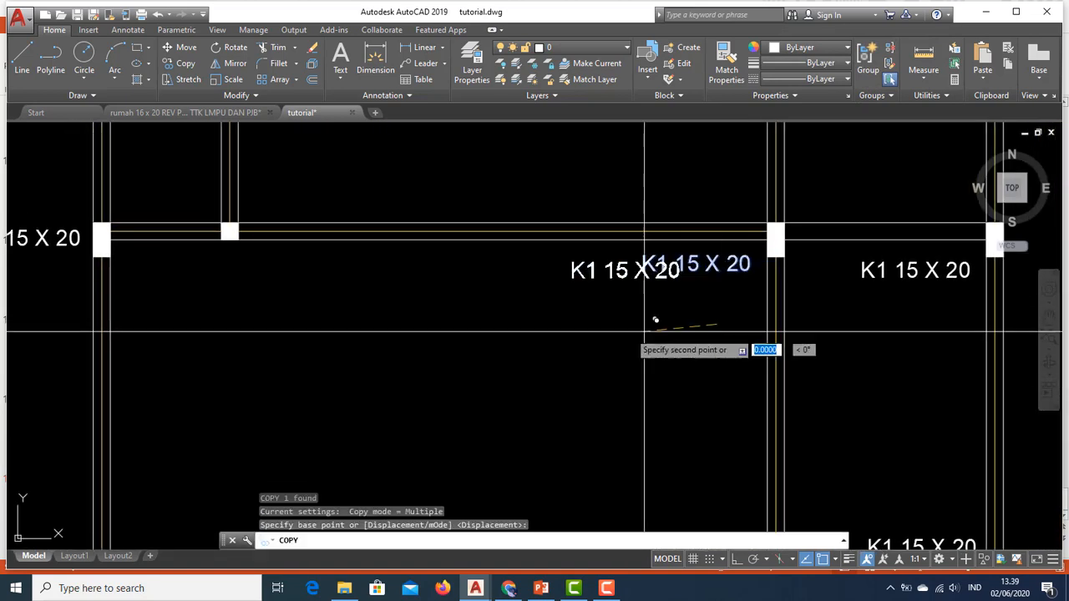
middle_drag(525, 338, 663, 564)
middle_drag(585, 337, 444, 502)
scroll(501, 436, up, 4)
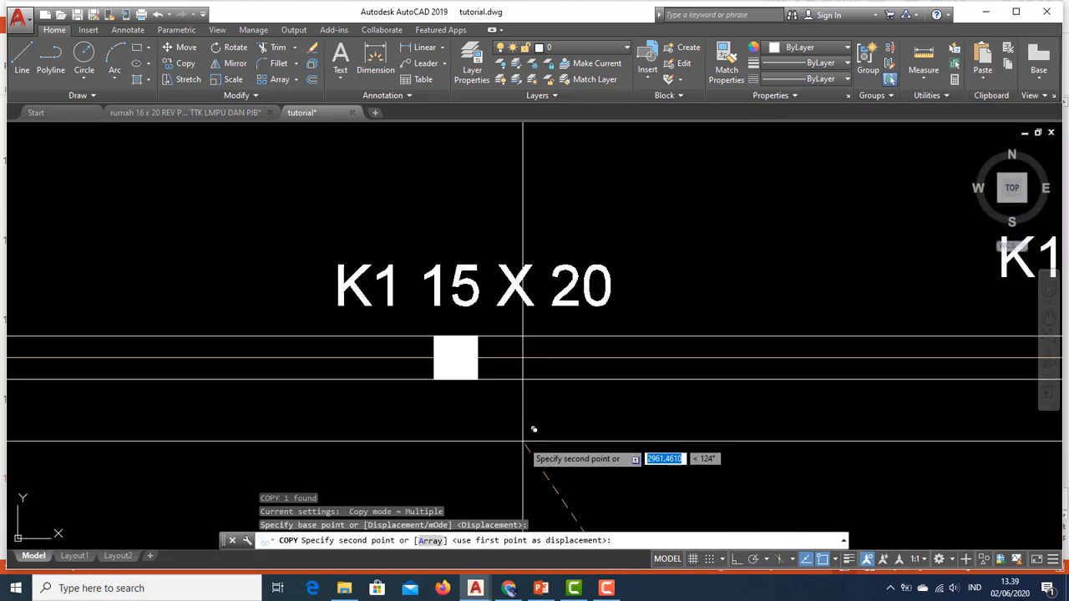
click(526, 439)
key(Escape)
double_click(386, 279)
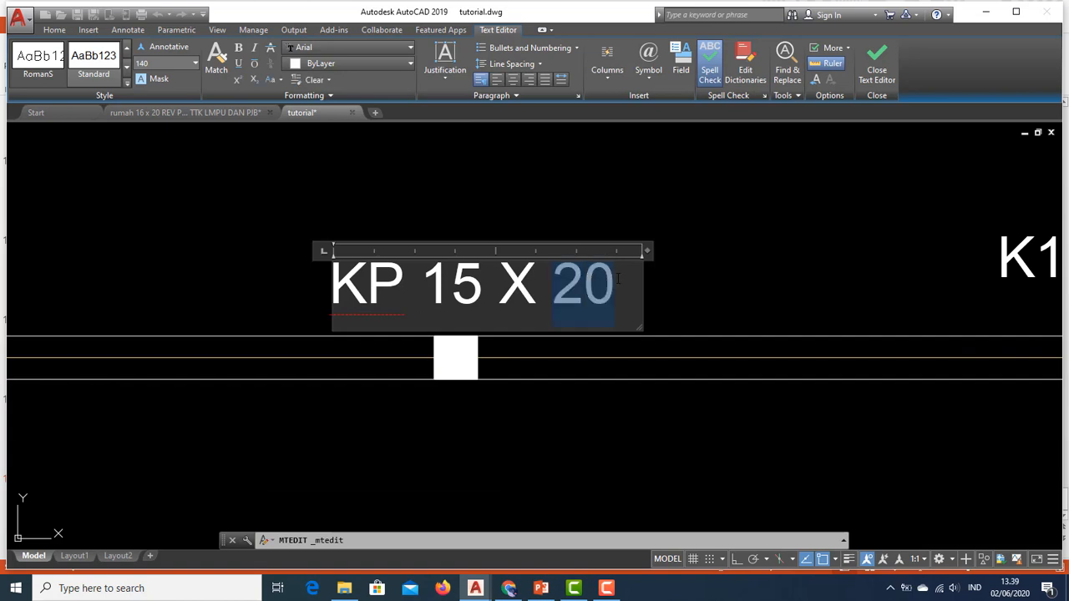
click(666, 235)
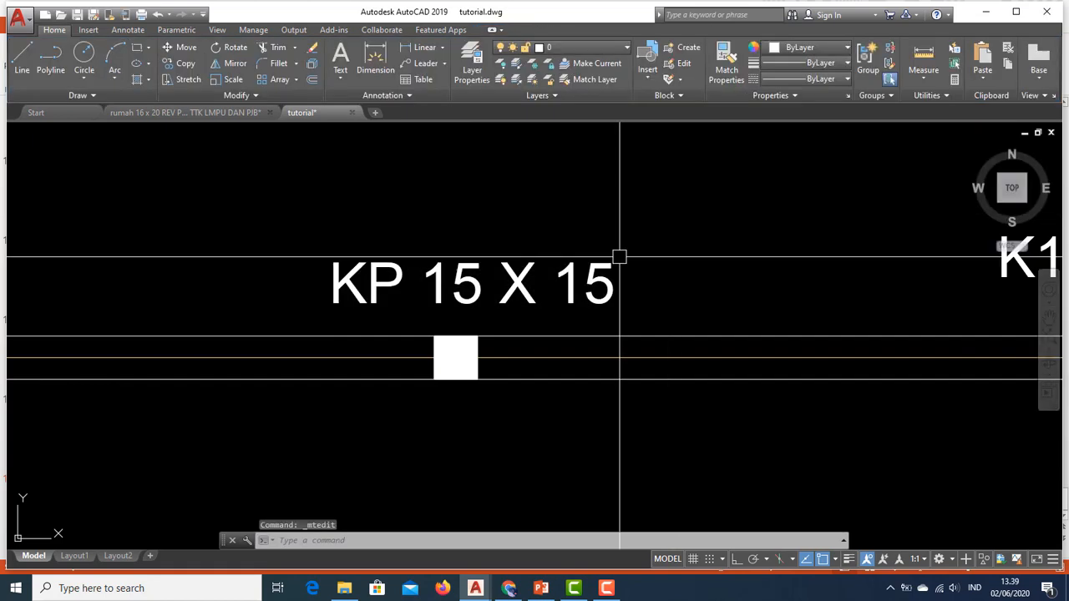
Copy the "KP 15 X 15" label above the square column where the short partition meets the rear wall.
click(555, 281)
click(528, 291)
scroll(524, 286, down, 2)
text(CO)
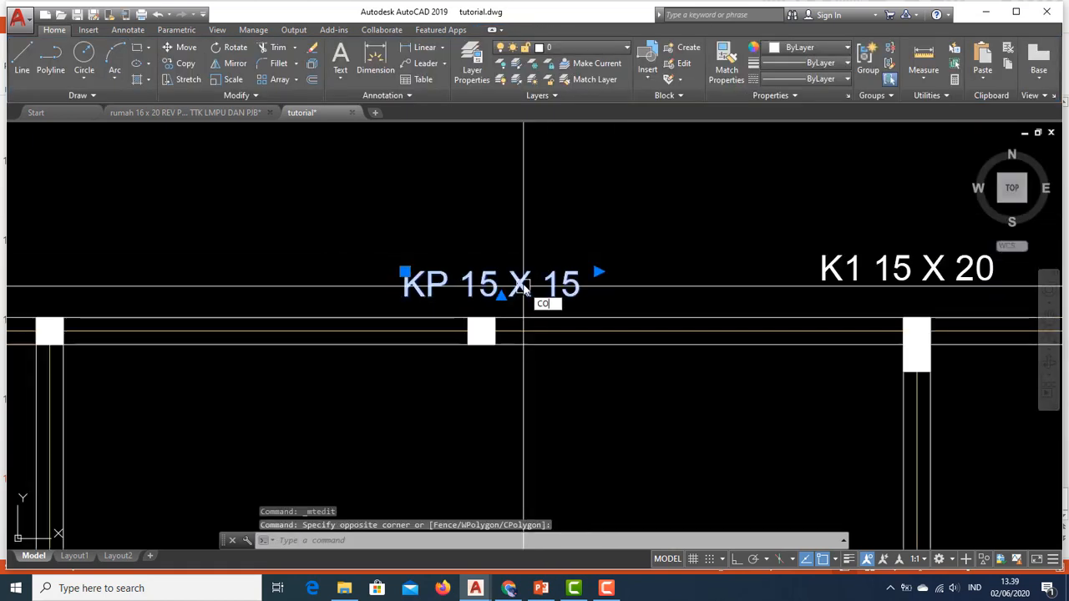
key(Return)
click(524, 282)
middle_drag(526, 276, 814, 246)
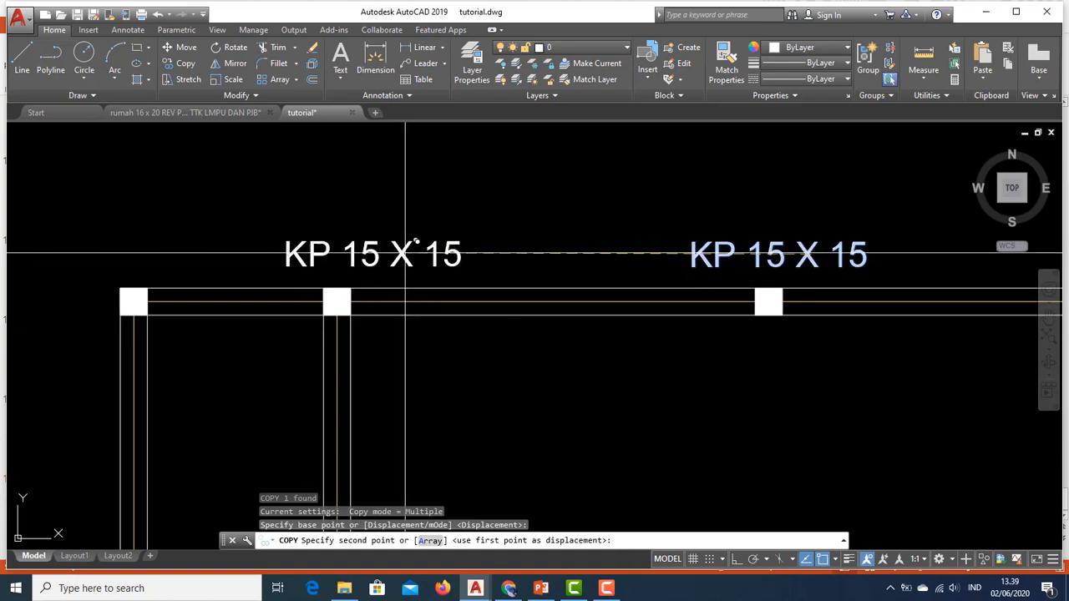
click(401, 249)
Copy the "KP 15 X 15" label beside the other square partition columns farther down the plan.
middle_drag(293, 242, 468, 247)
scroll(376, 213, down, 5)
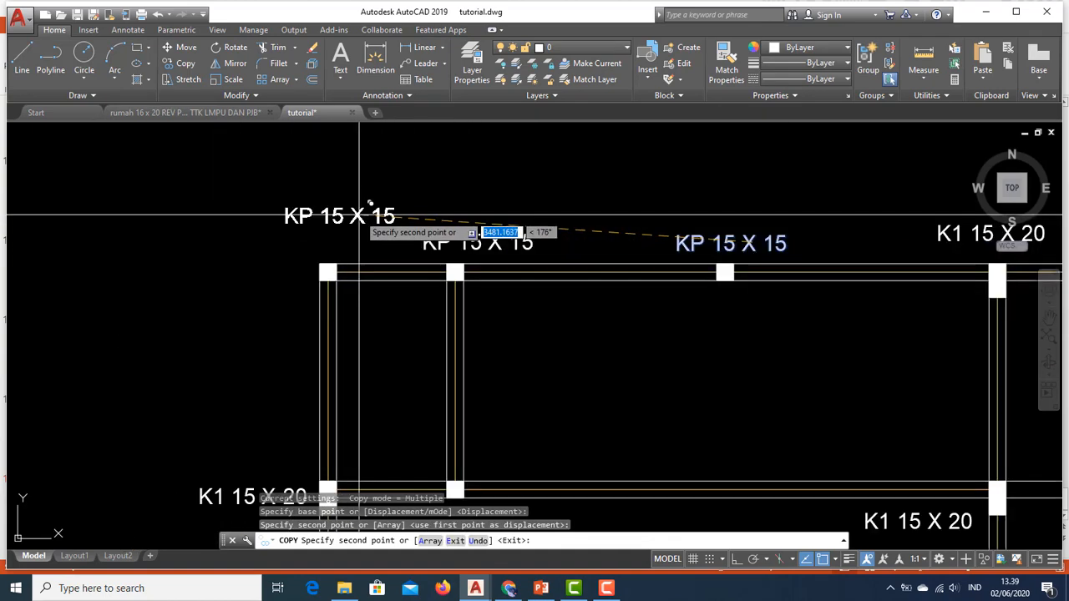
scroll(458, 245, up, 3)
scroll(632, 406, down, 3)
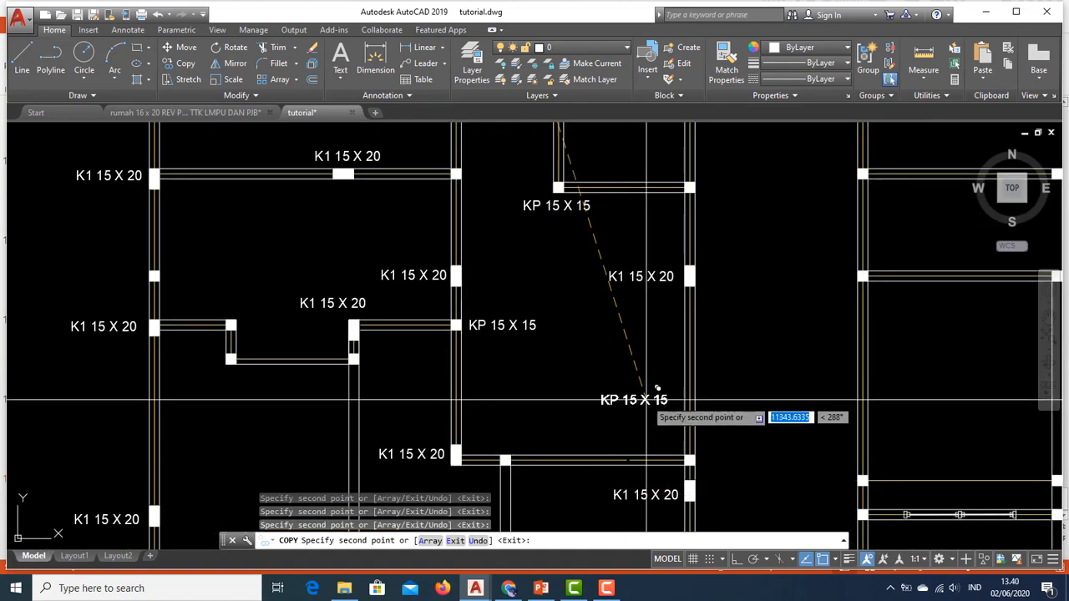
scroll(663, 443, up, 10)
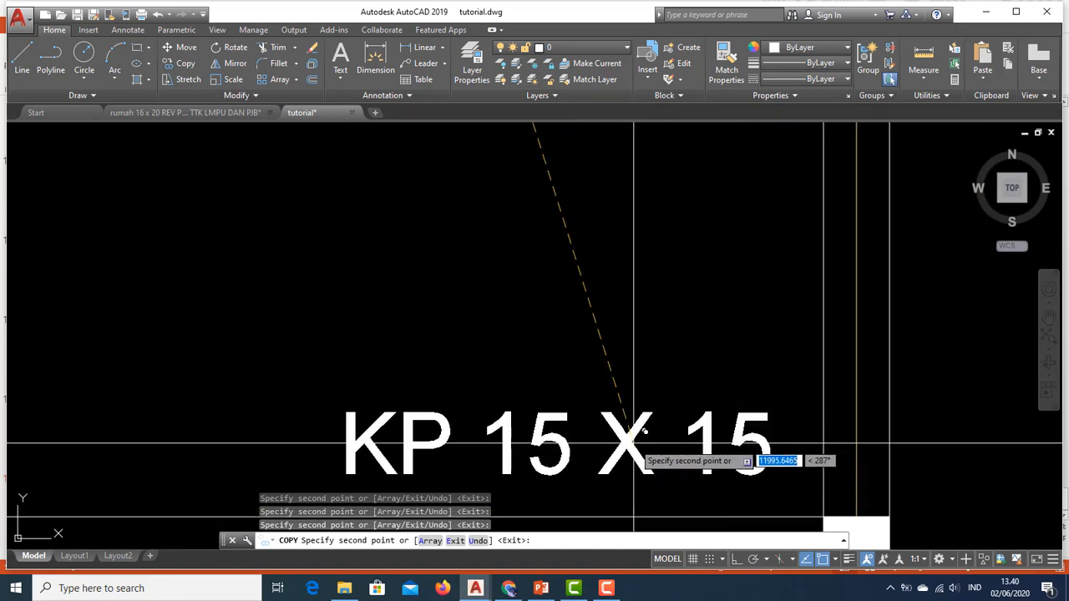
scroll(639, 425, down, 6)
key(Escape)
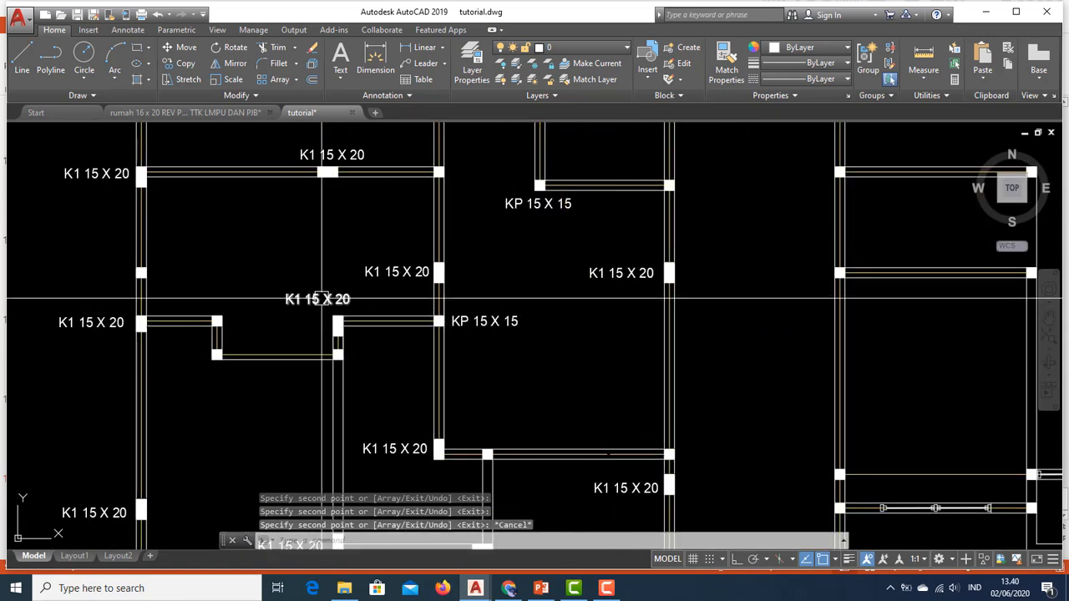
Copy the "K1 15 X 20" label above the square column where the front cross wall meets the right exterior wall.
key(Return)
click(286, 304)
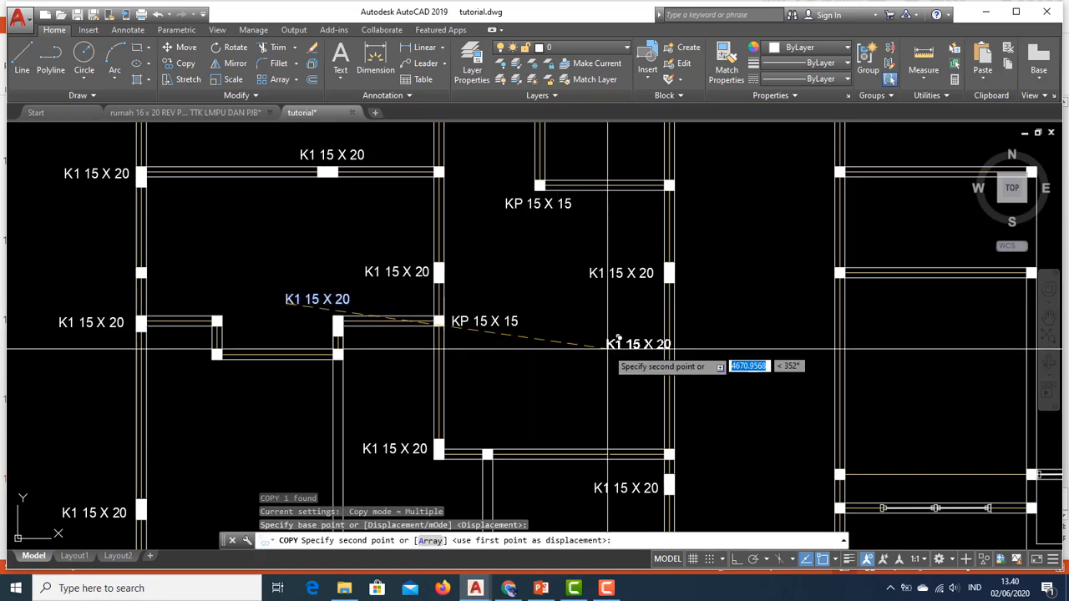
scroll(642, 421, up, 6)
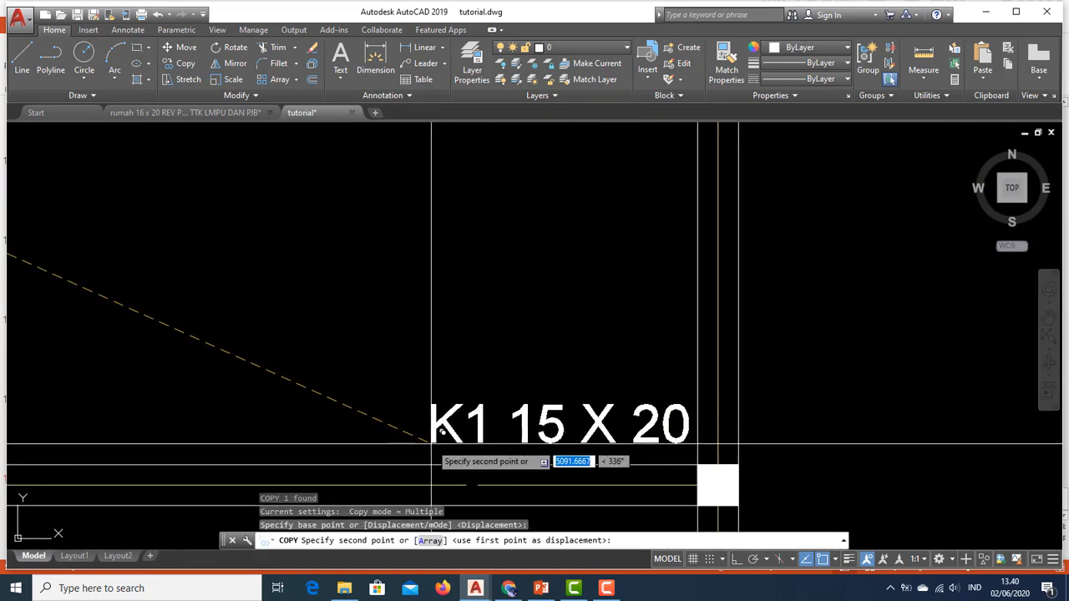
click(431, 443)
key(Escape)
Stretch the front cross wall's centreline to close the small gap below the newly copied label.
middle_drag(489, 406, 497, 333)
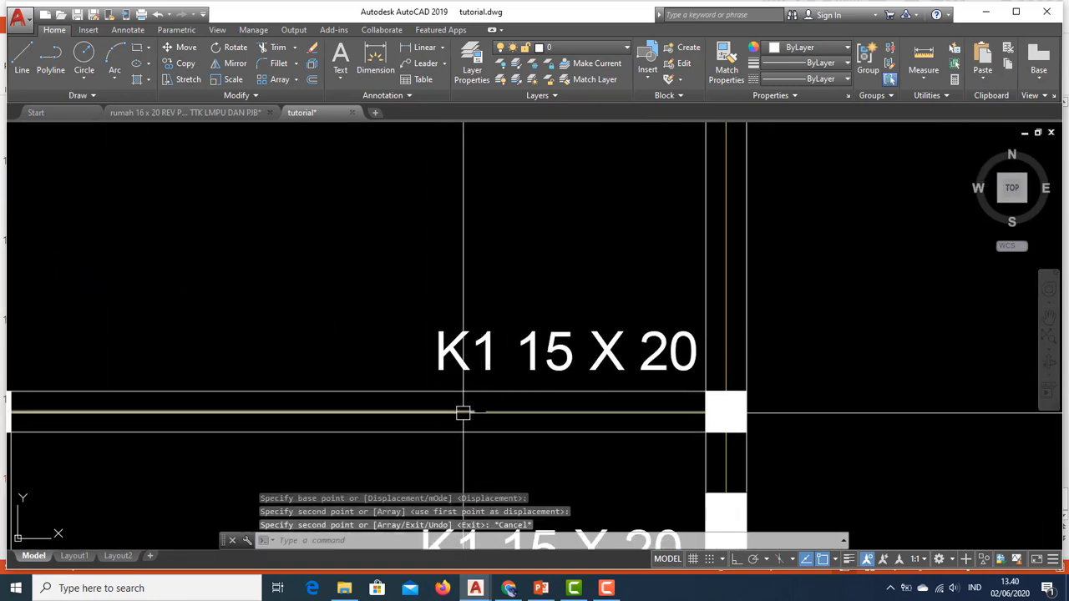
click(463, 412)
click(475, 411)
key(Escape)
key(Escape)
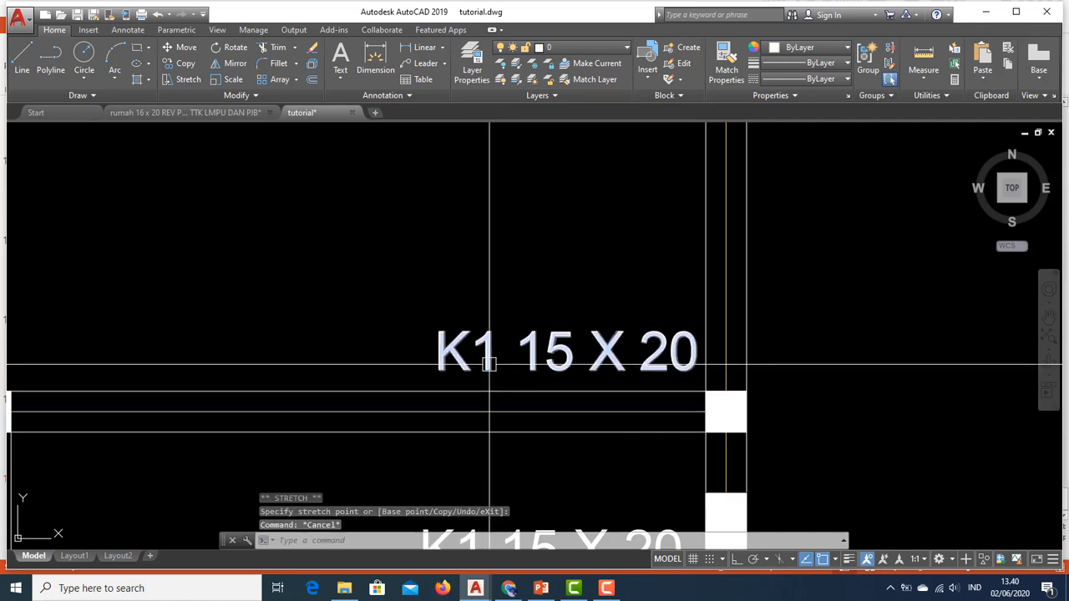
Change the label above the square column on the right exterior wall to "K2 15 X 15".
double_click(489, 360)
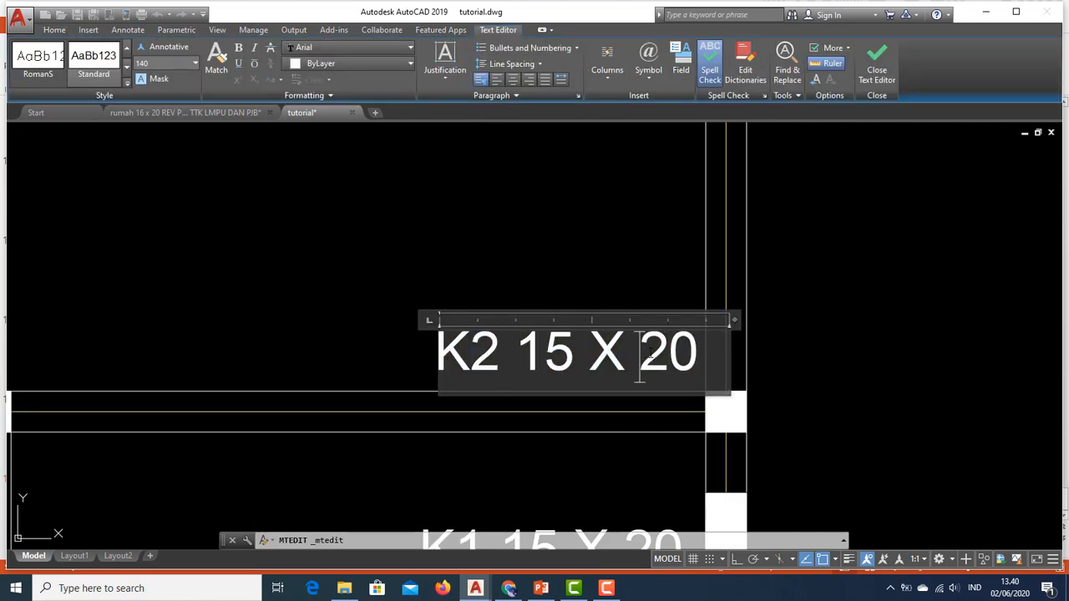
text(15)
key(Escape)
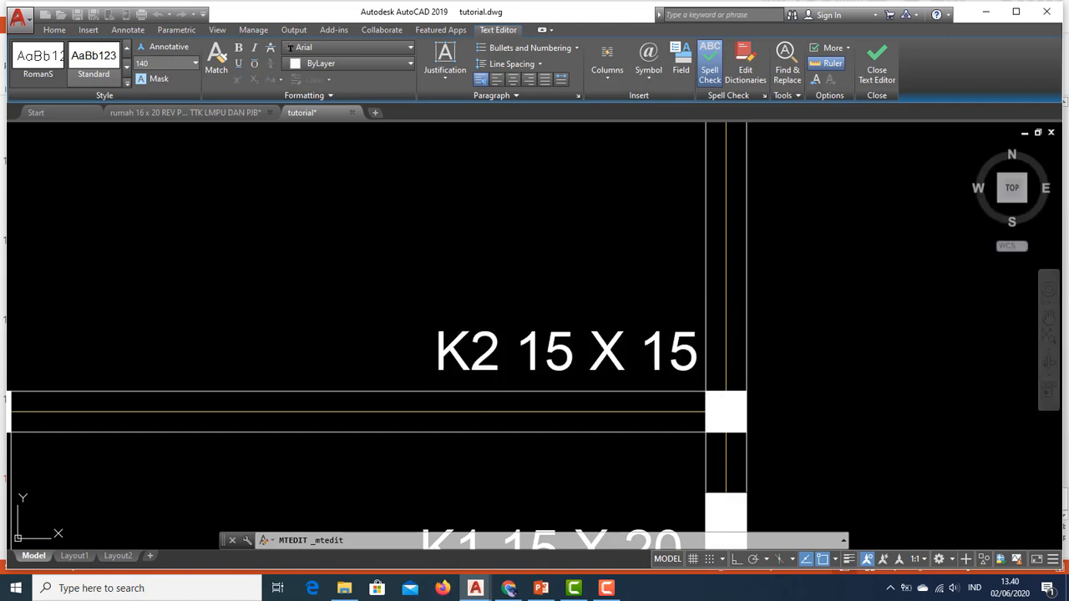
Copy the "K2 15 X 15" label beside the remaining square columns at the wall corners and junctions.
click(609, 350)
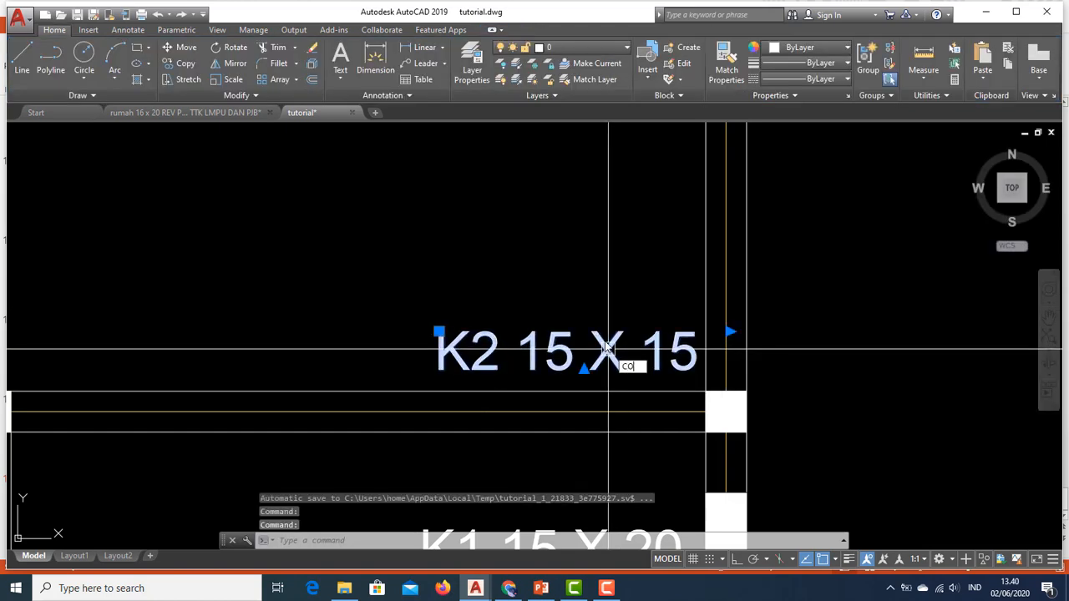
key(space)
click(608, 349)
scroll(590, 221, down, 6)
scroll(606, 439, down, 2)
middle_drag(605, 438, 594, 362)
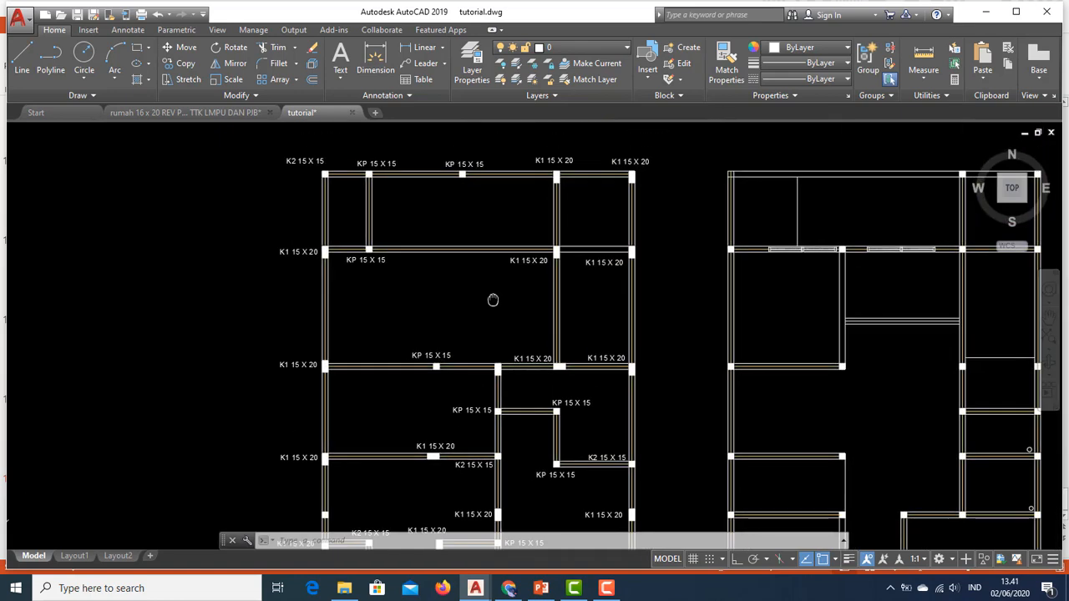
Examine the K1, K2 and KP column labels and the columns they mark across the whole column plan.
middle_drag(493, 300, 488, 306)
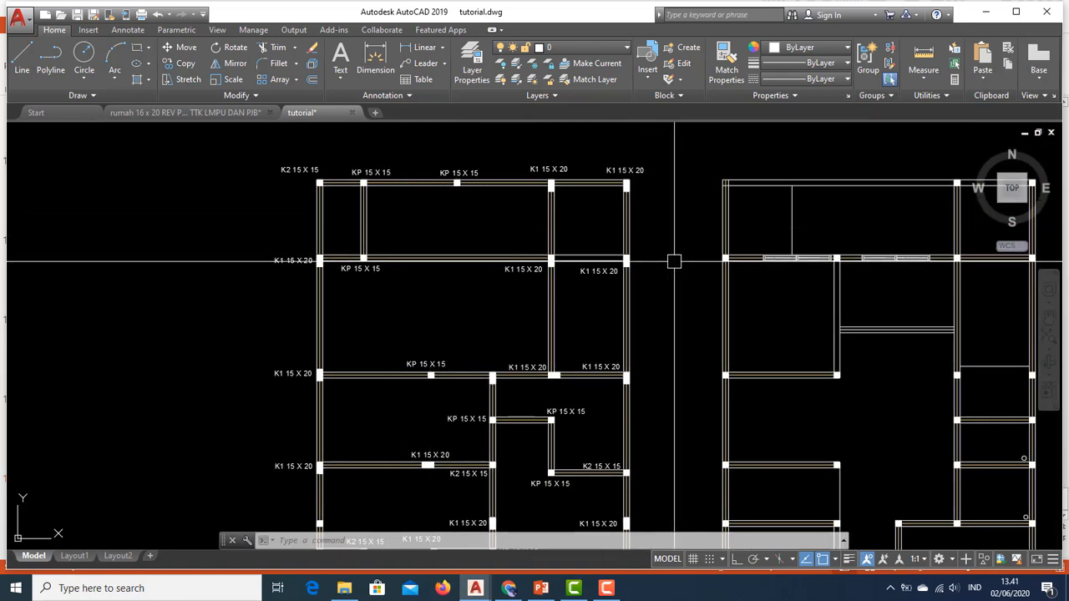
middle_drag(565, 300, 551, 256)
middle_drag(570, 323, 540, 408)
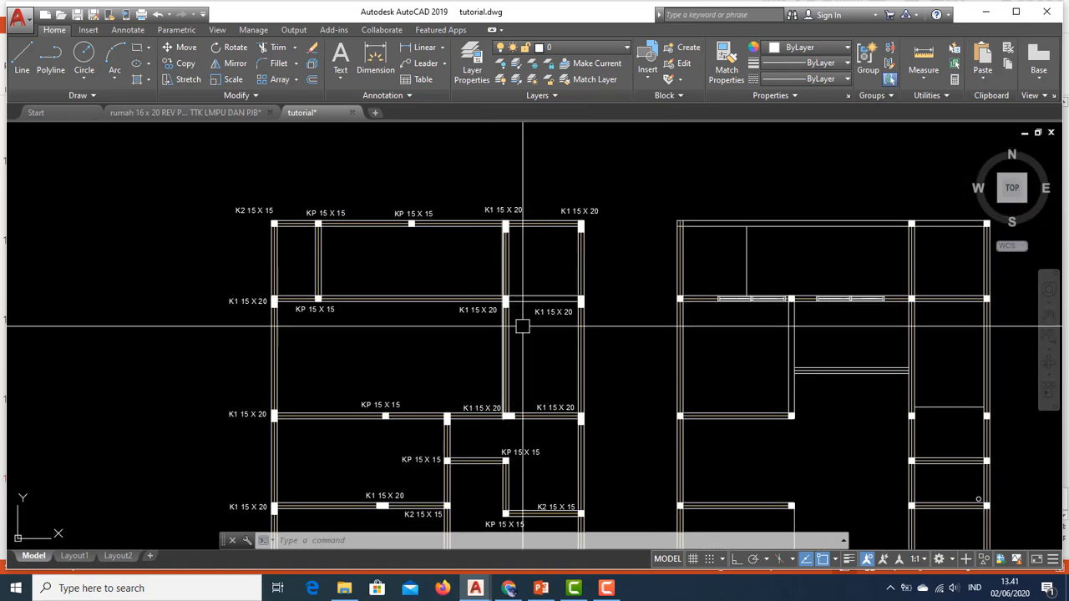
scroll(274, 303, up, 8)
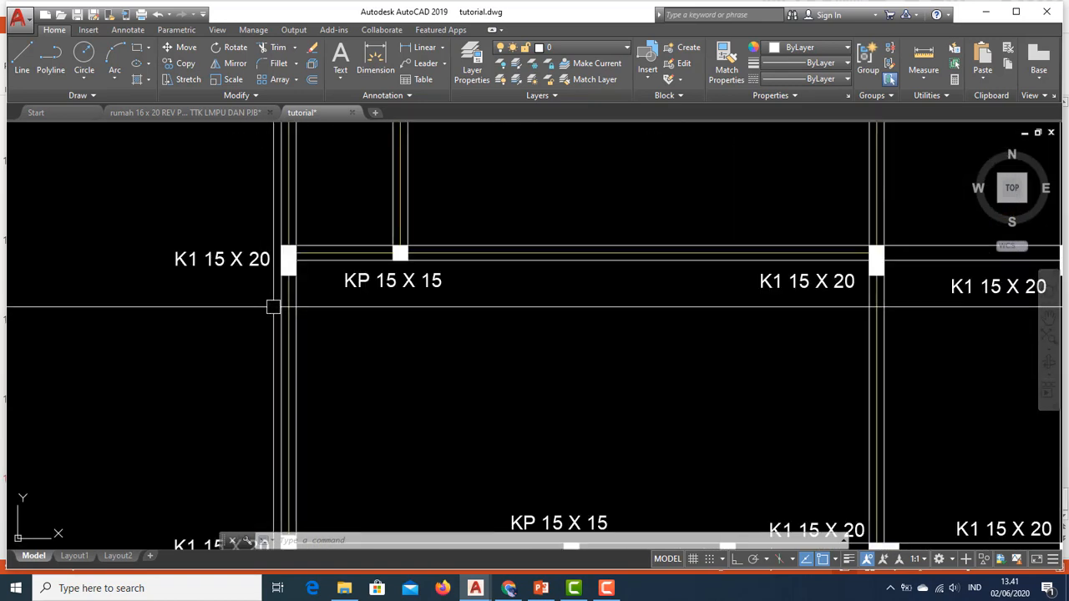
scroll(370, 248, down, 10)
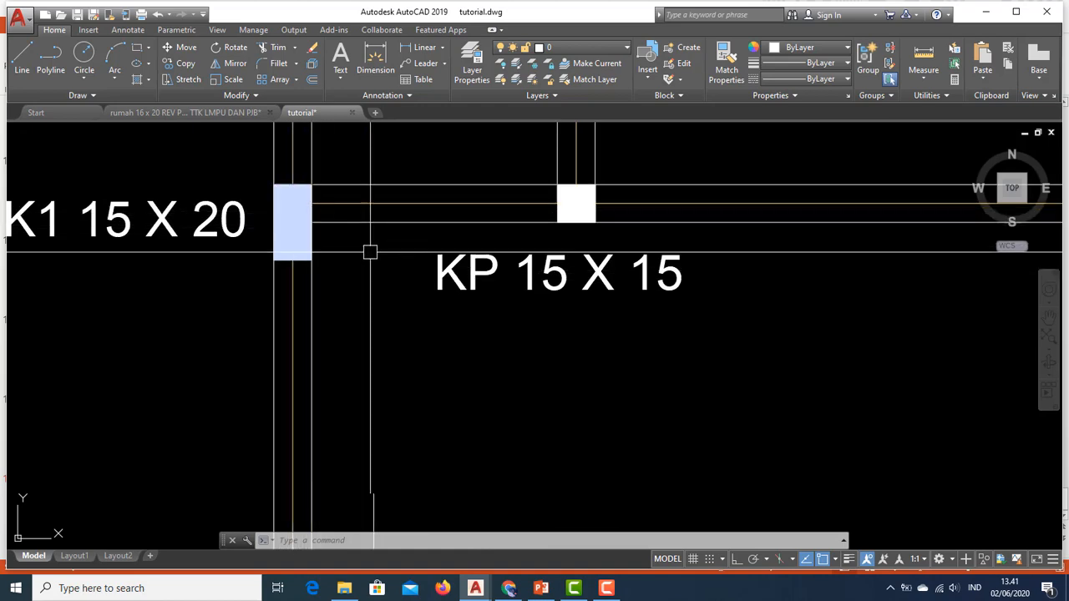
middle_drag(592, 289, 555, 257)
scroll(324, 337, up, 9)
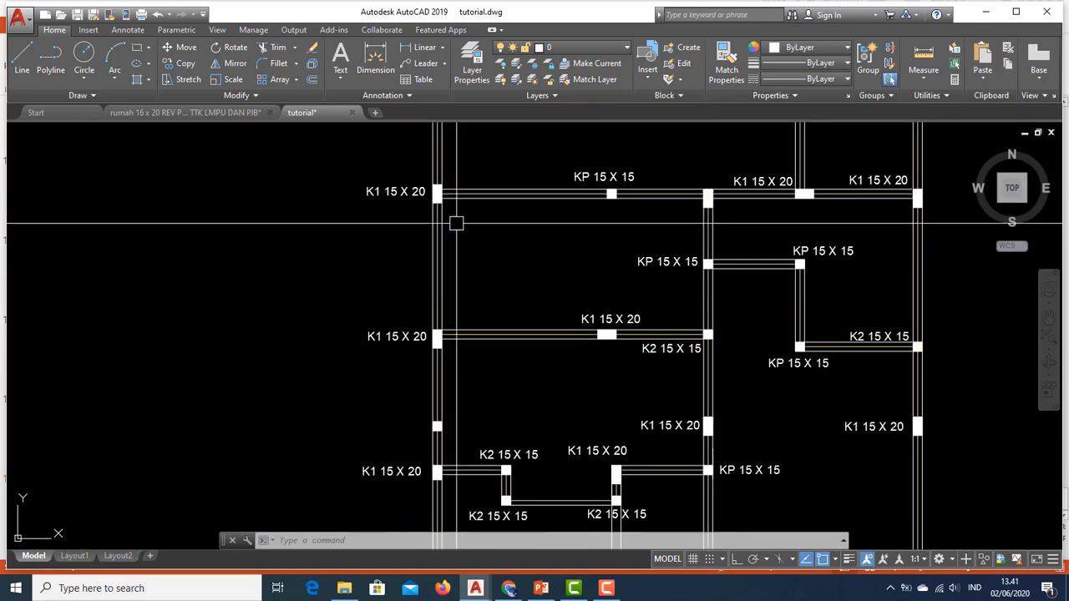
scroll(471, 243, down, 5)
middle_drag(587, 266, 497, 373)
middle_drag(522, 290, 537, 410)
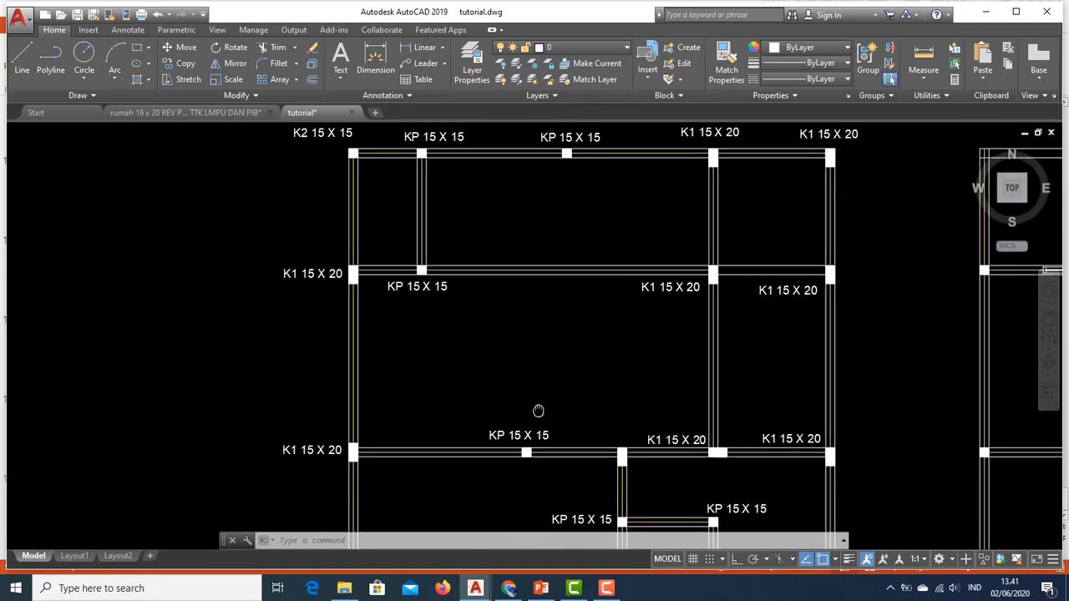
scroll(367, 288, up, 6)
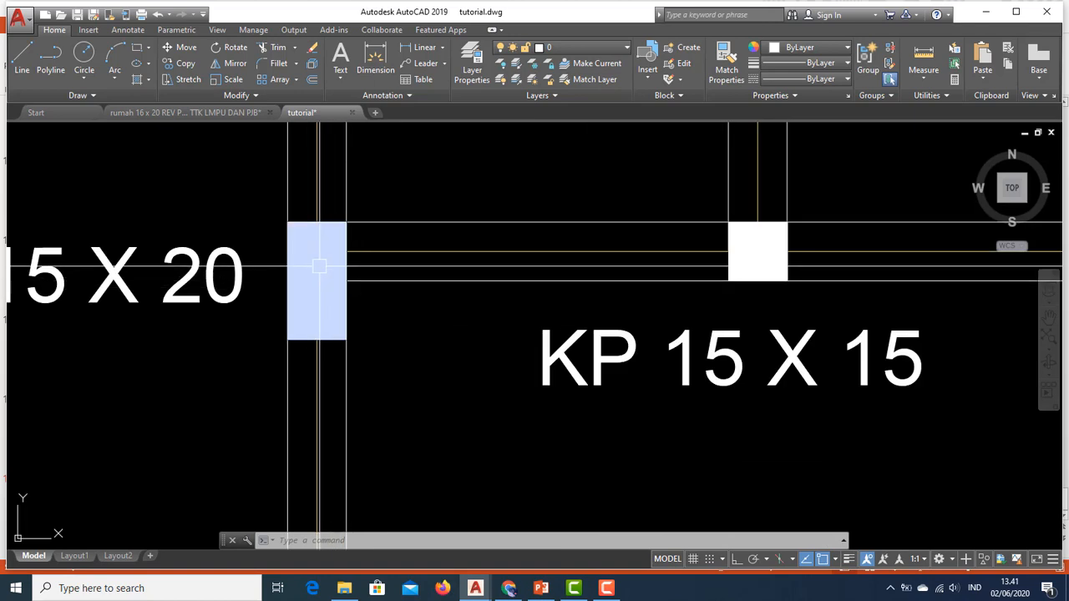
scroll(328, 226, down, 7)
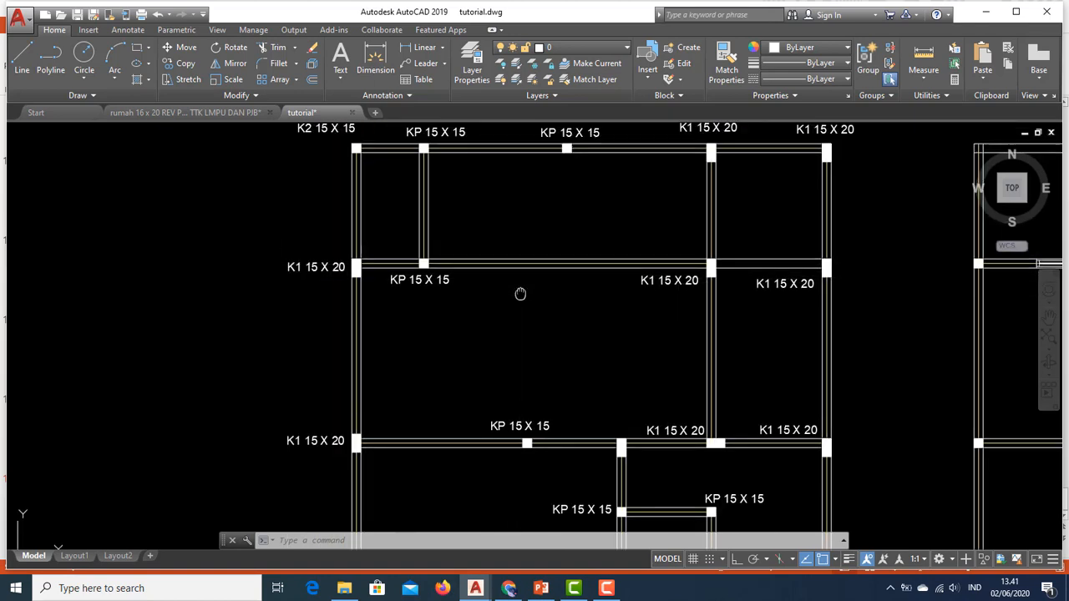
middle_drag(521, 293, 506, 355)
scroll(406, 232, up, 5)
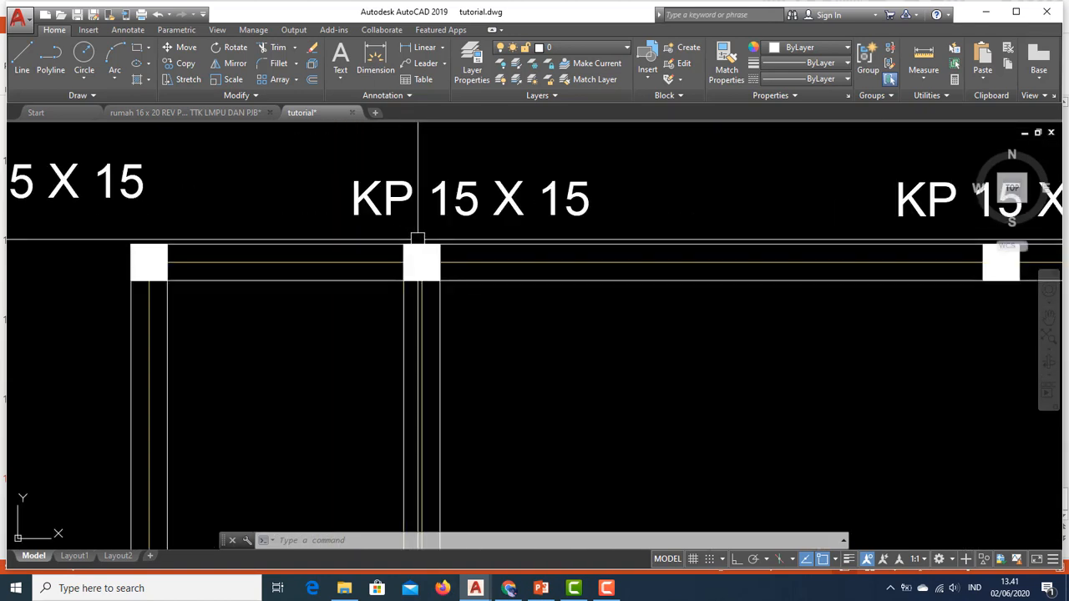
scroll(547, 253, down, 5)
scroll(555, 305, up, 5)
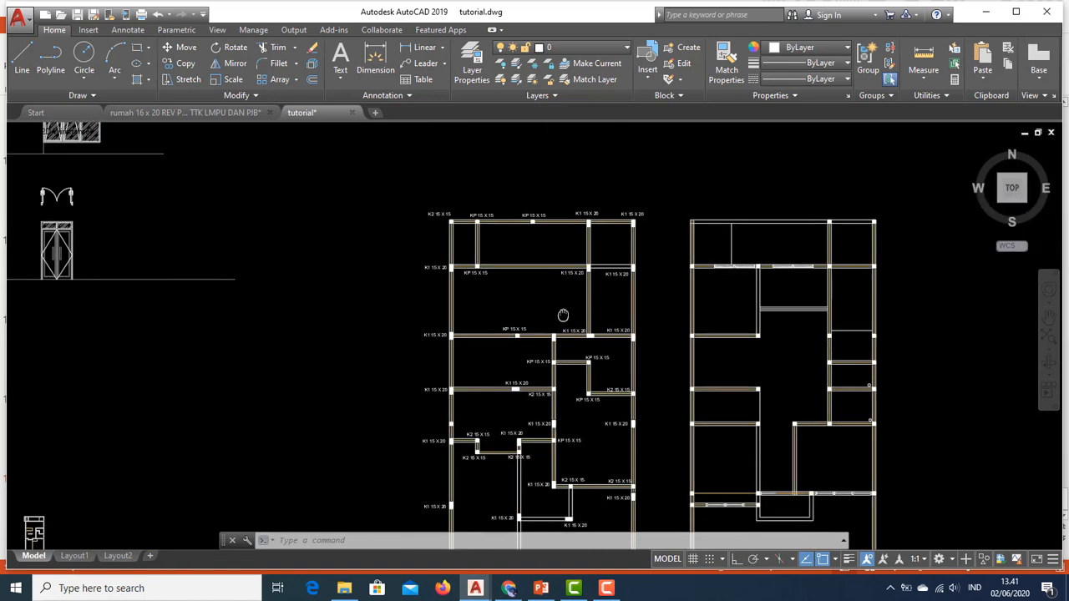
scroll(549, 307, down, 8)
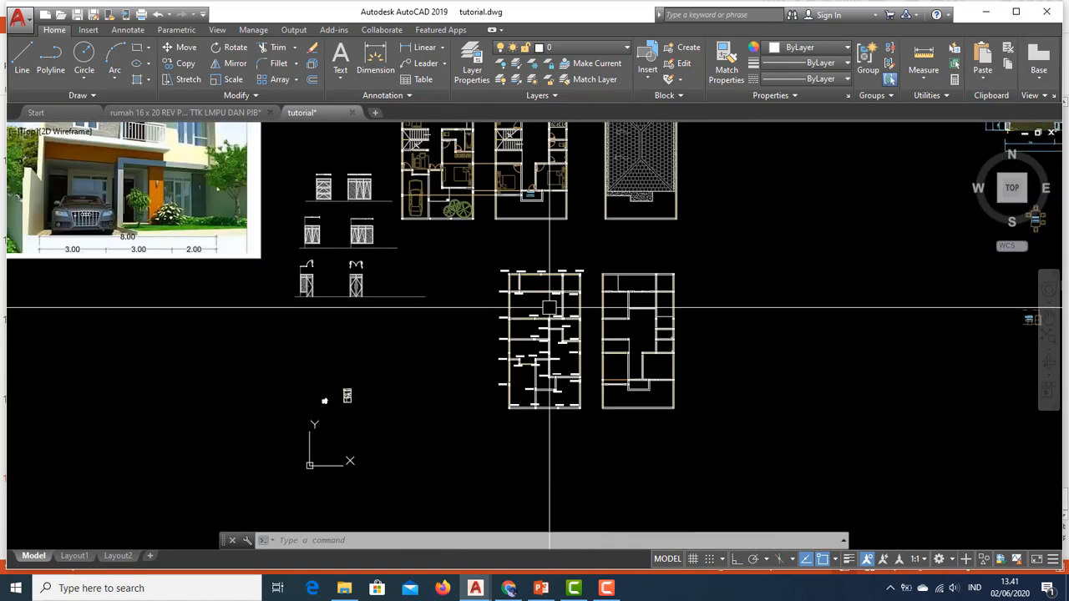
scroll(585, 369, up, 4)
scroll(530, 342, up, 5)
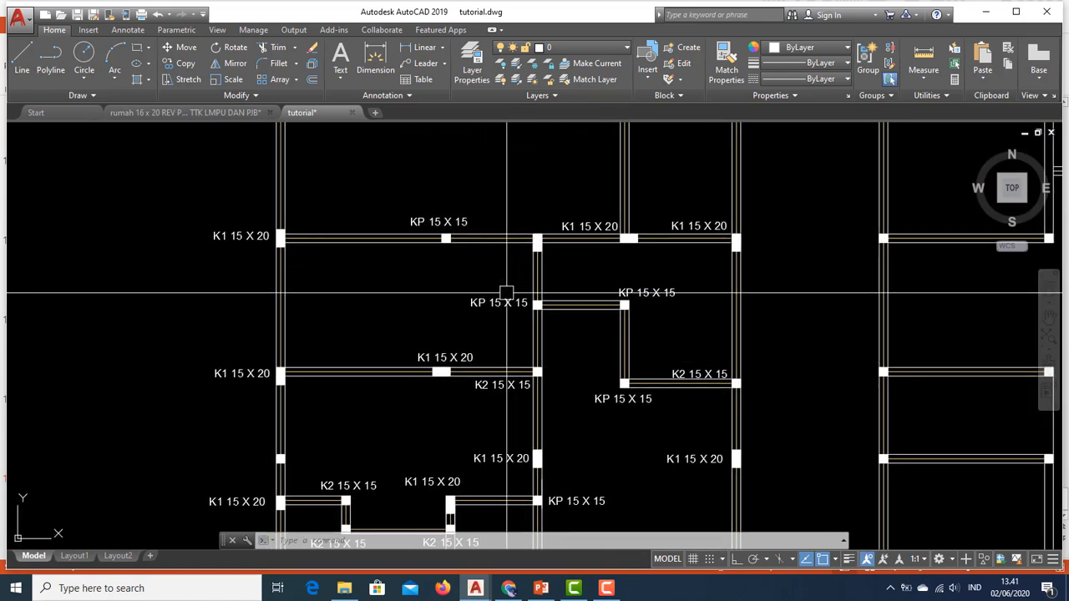
scroll(506, 293, down, 3)
scroll(513, 341, up, 3)
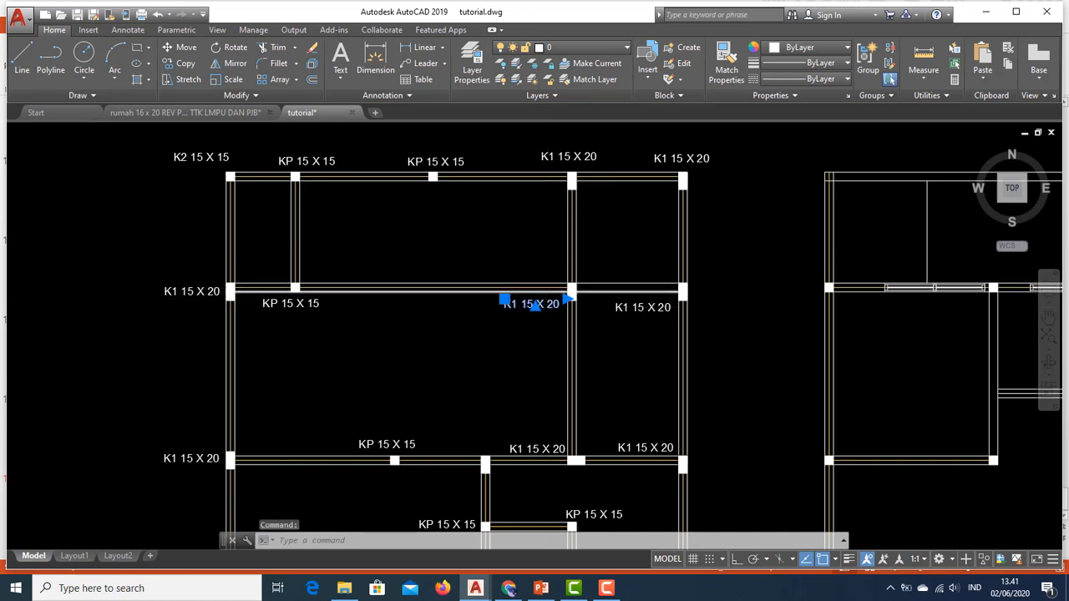
Stretch the upper cross wall's centreline across the K1 column to the column on the right exterior wall.
scroll(611, 286, up, 4)
key(Escape)
click(484, 286)
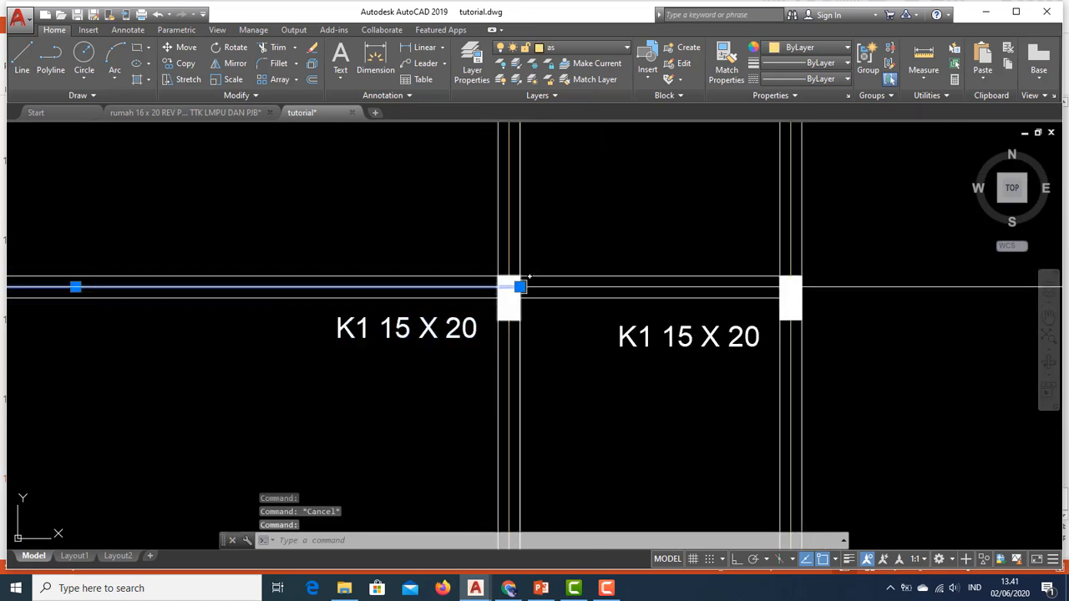
click(520, 287)
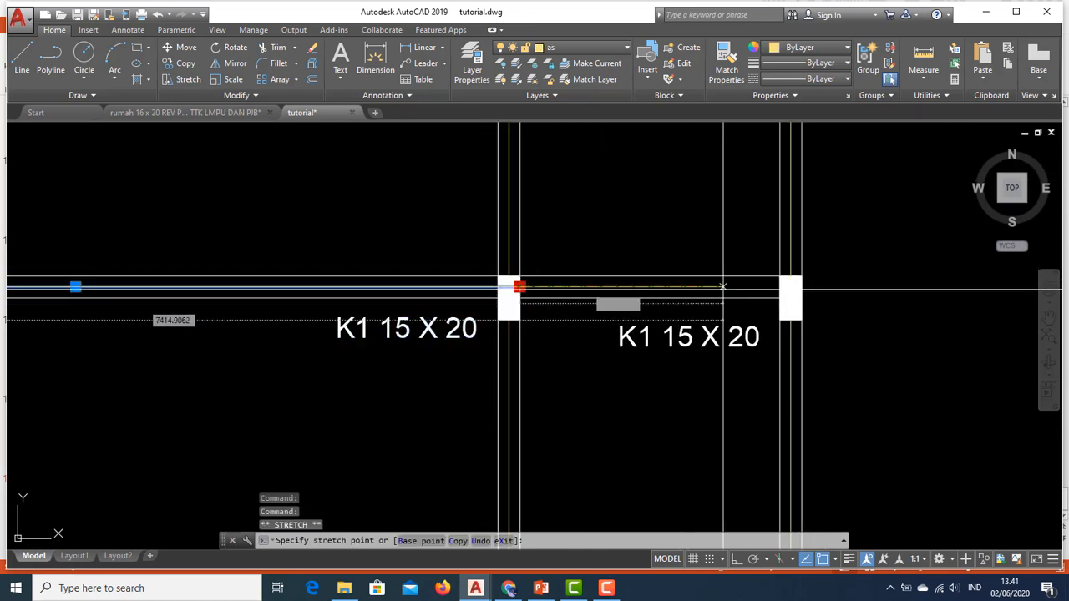
click(789, 285)
key(Escape)
Copy the "K1 15 X 20" label from the cross wall to just below the plan's top wall and change the copy to "S 15 X 15".
click(446, 332)
middle_drag(444, 333, 743, 537)
text(o)
key(Return)
click(482, 361)
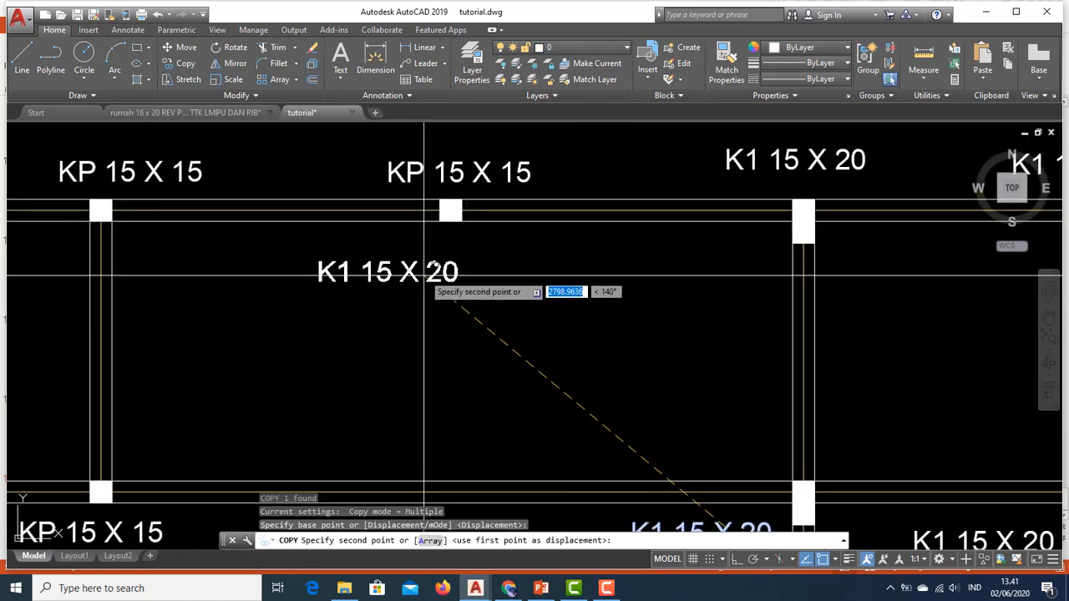
click(675, 241)
key(Escape)
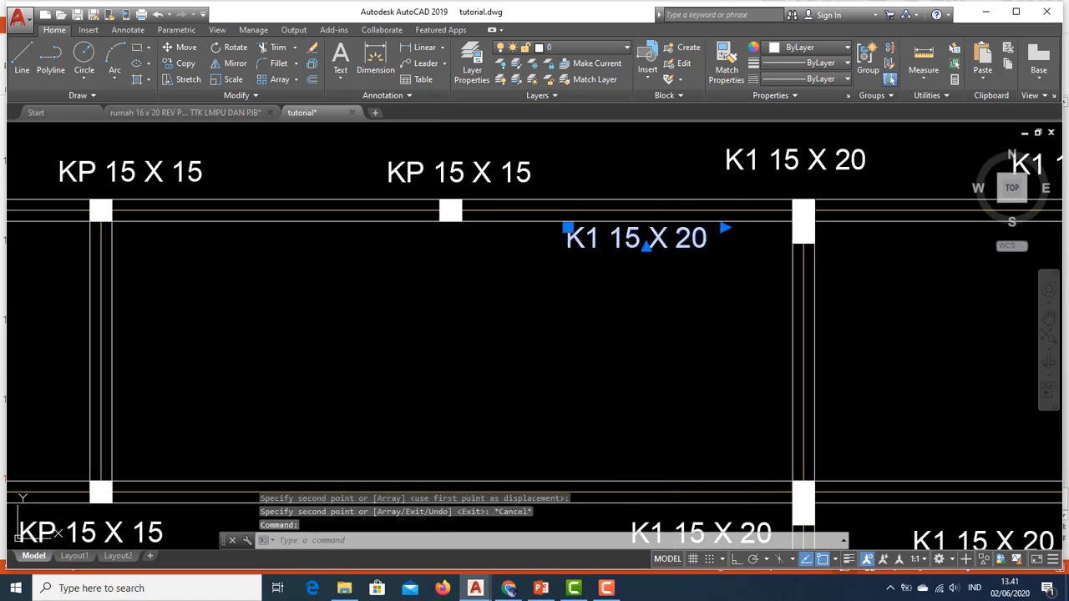
double_click(635, 241)
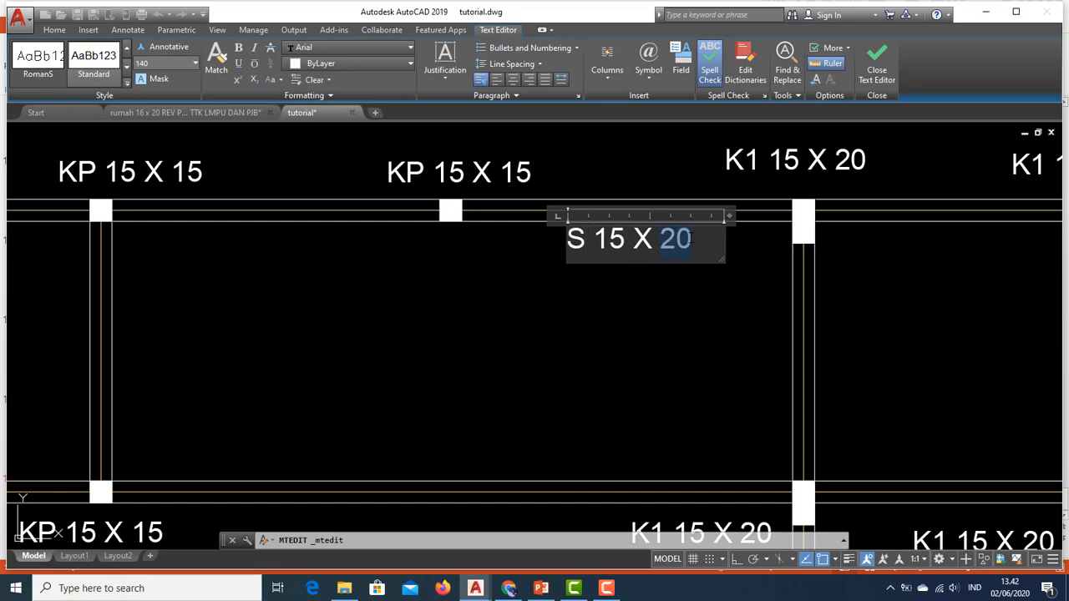
click(679, 410)
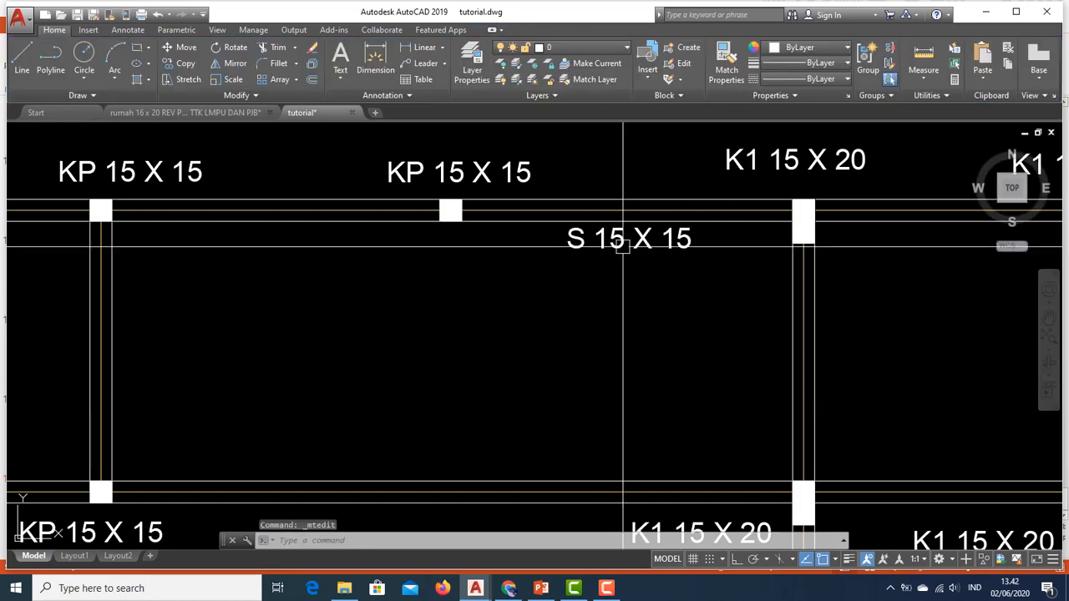
Copy the "S 15 X 15" label beneath the remaining segments of the plan's top wall between the columns.
text(CO)
key(space)
click(567, 249)
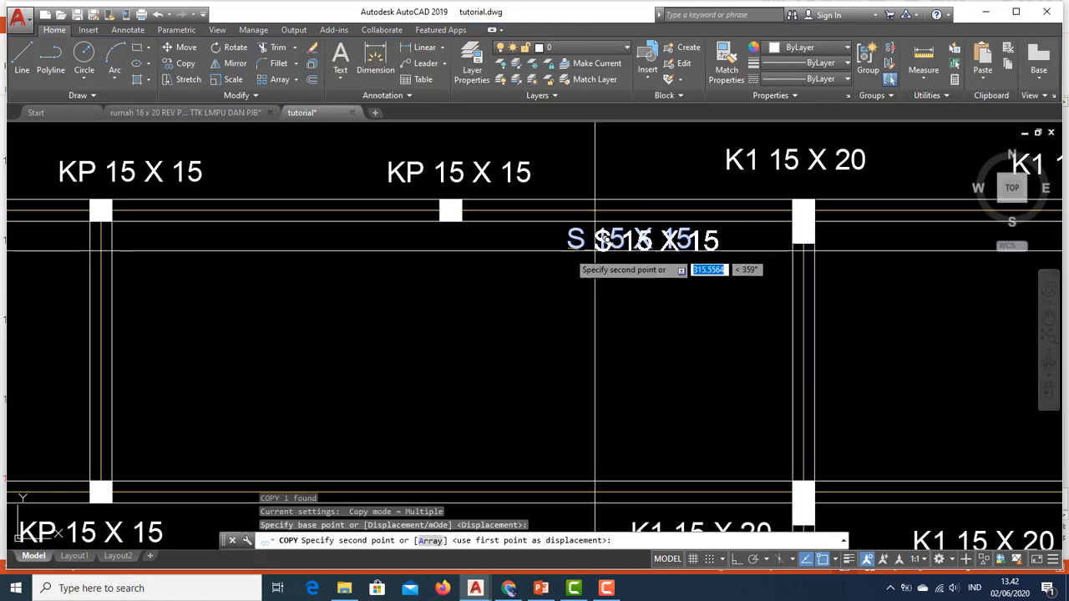
scroll(240, 253, up, 2)
click(206, 245)
scroll(301, 255, down, 3)
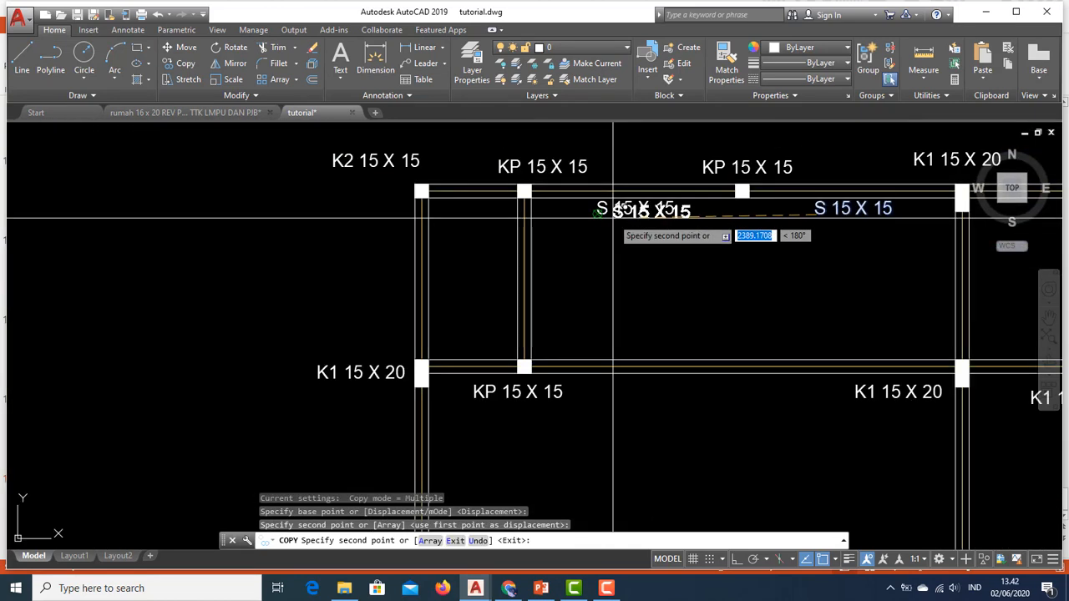
scroll(466, 246, up, 3)
scroll(501, 250, down, 4)
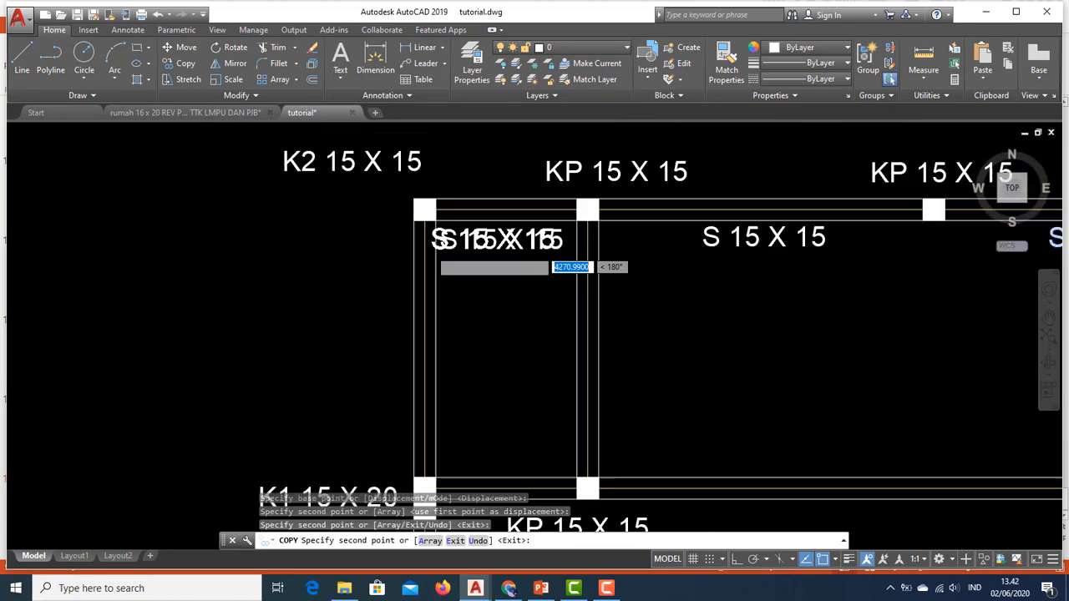
scroll(702, 250, up, 2)
scroll(729, 257, up, 2)
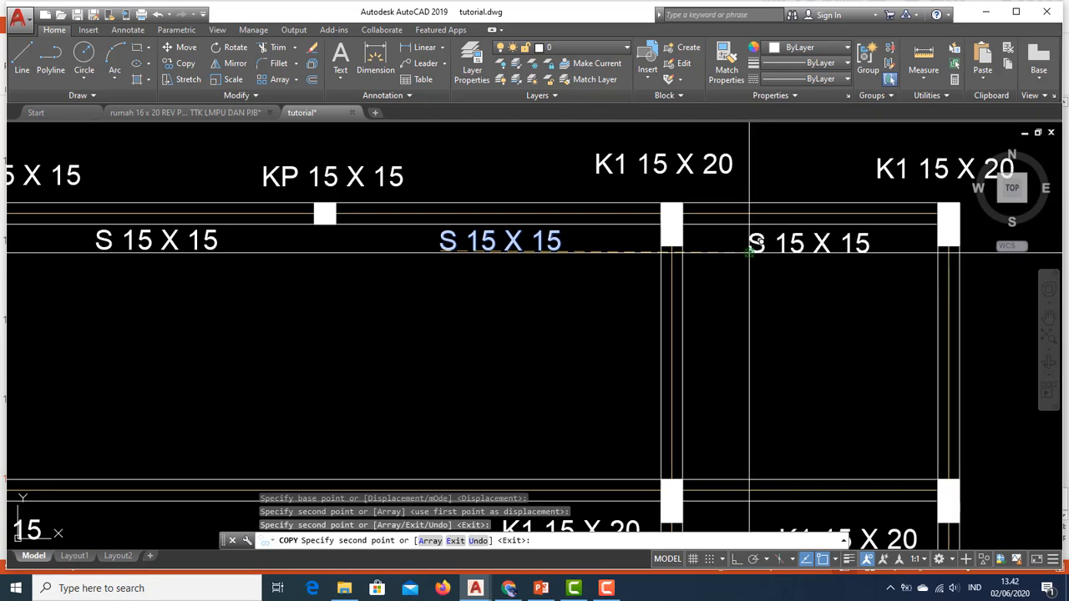
click(749, 253)
middle_drag(783, 303, 659, 125)
key(Return)
Compare the plan carrying the K and S labels with the unlabelled wall-and-column copy below it.
scroll(668, 267, down, 4)
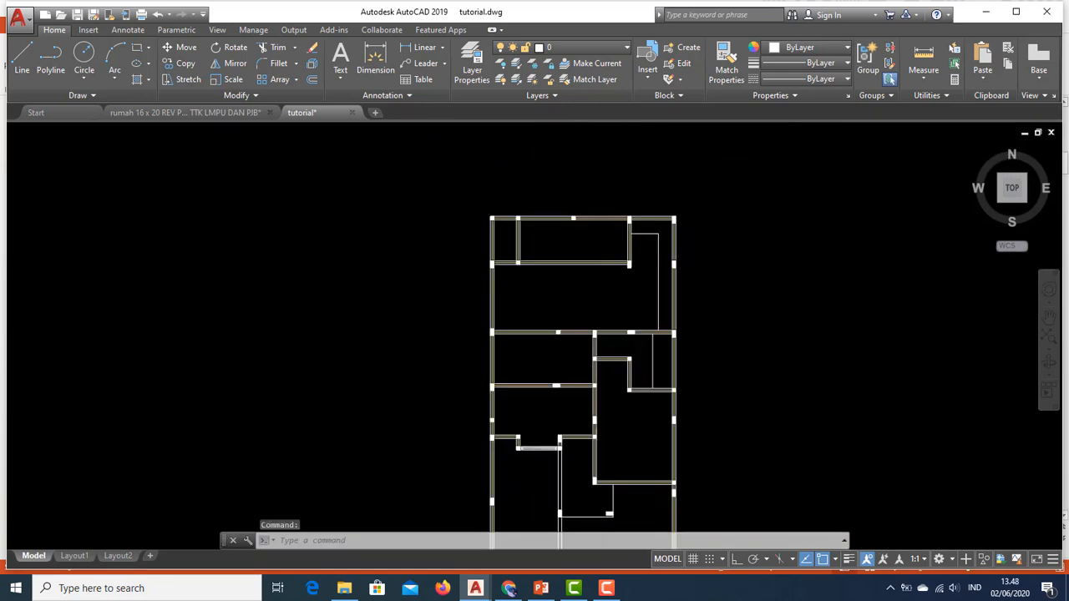
scroll(618, 317, down, 2)
scroll(621, 380, up, 1)
scroll(621, 379, up, 2)
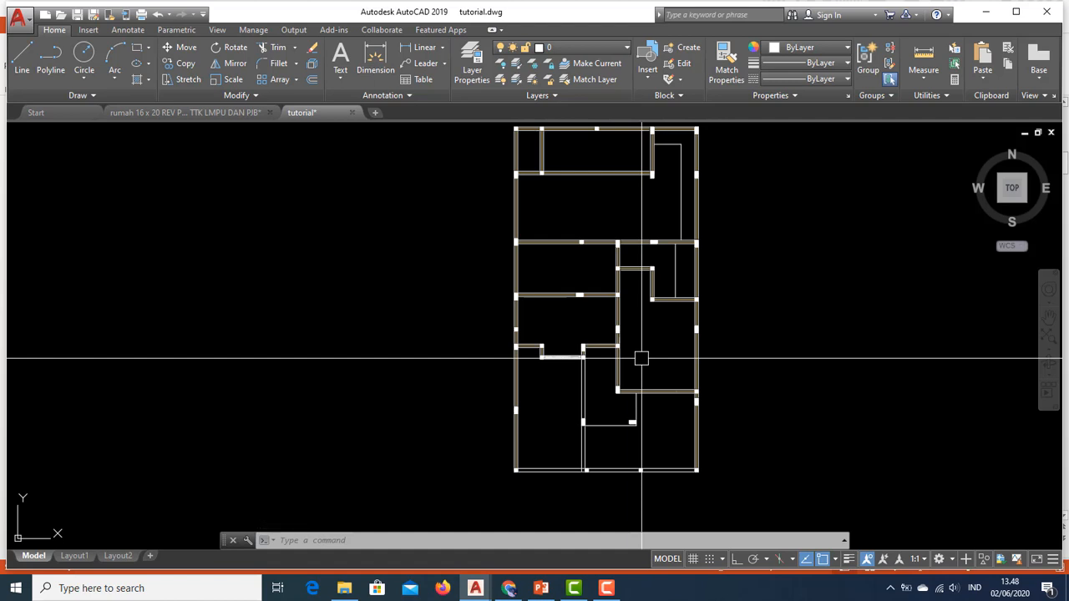
scroll(646, 353, down, 4)
scroll(626, 315, up, 3)
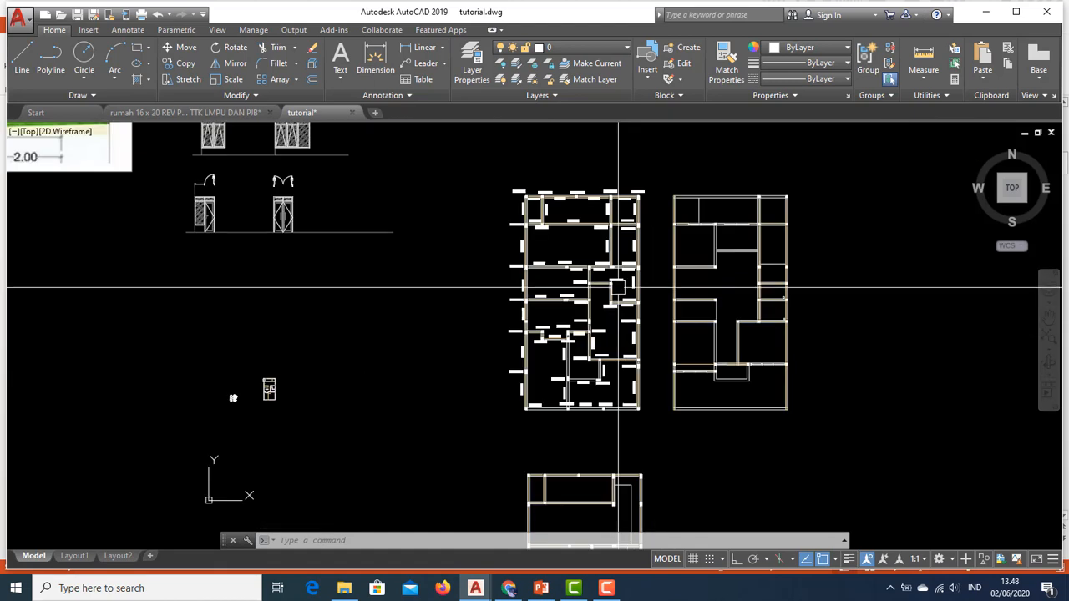
scroll(608, 259, up, 5)
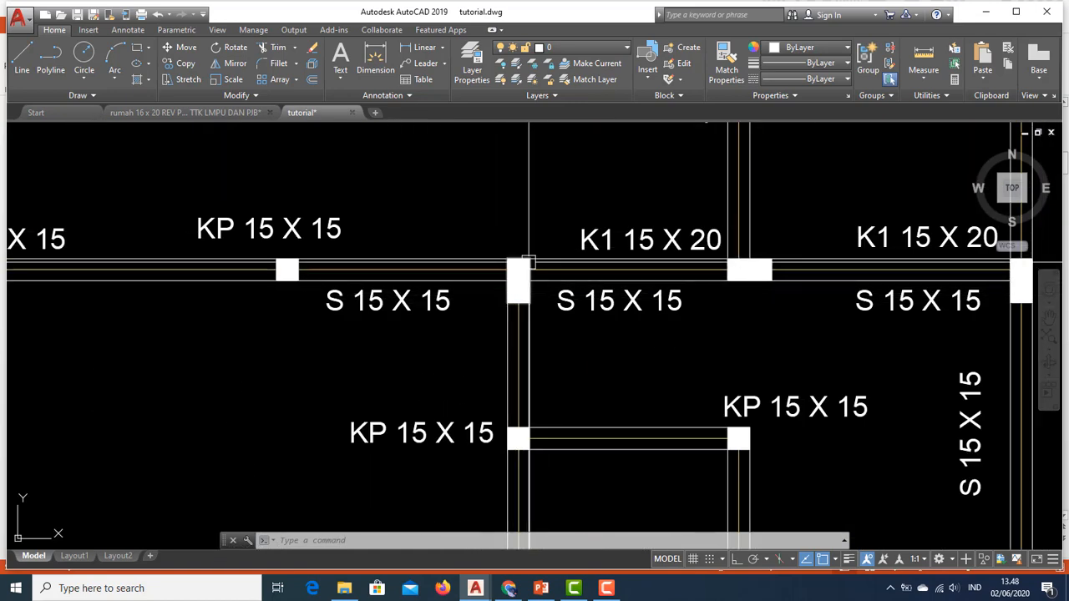
scroll(525, 265, down, 8)
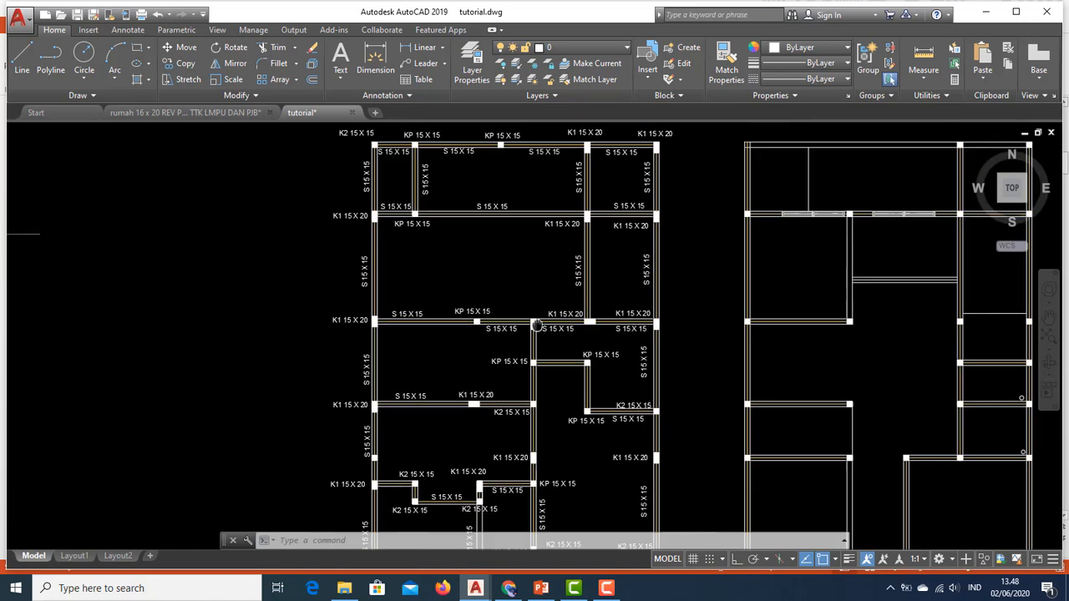
scroll(544, 411, up, 8)
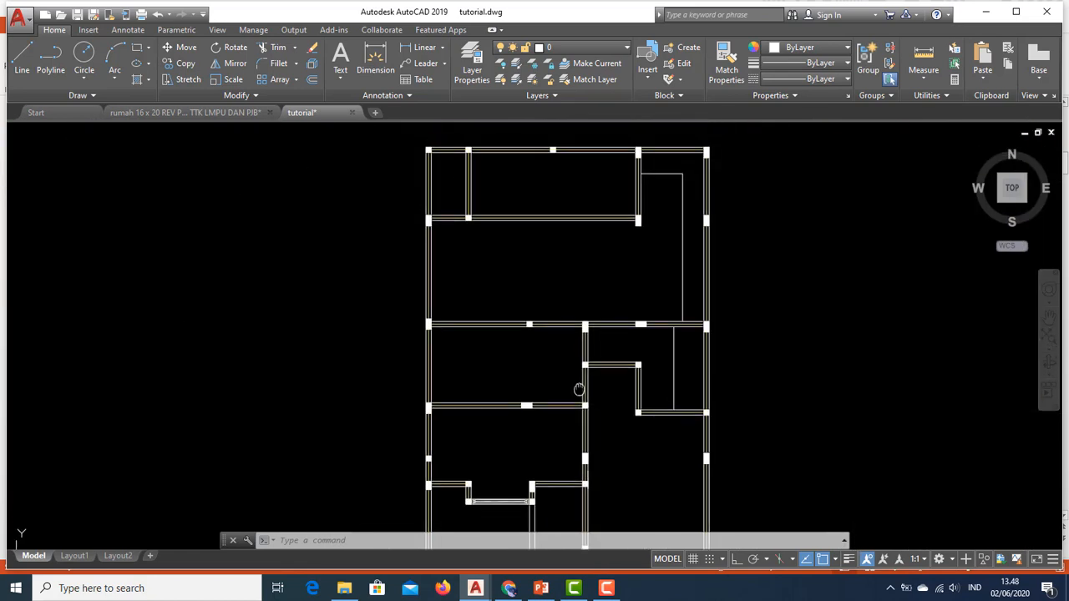
scroll(573, 453, down, 8)
scroll(599, 370, up, 5)
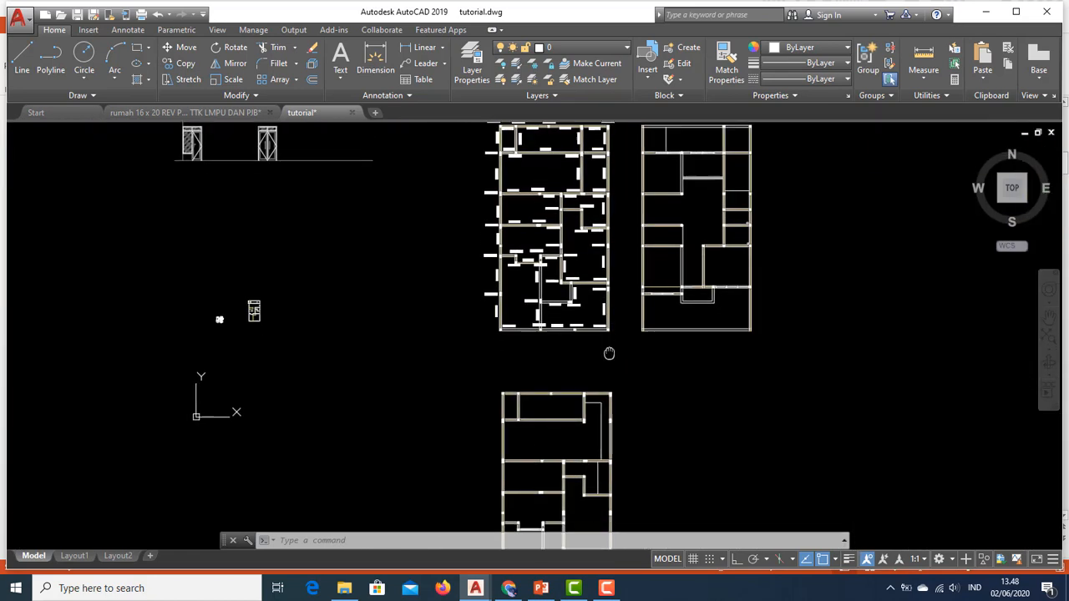
scroll(595, 326, down, 2)
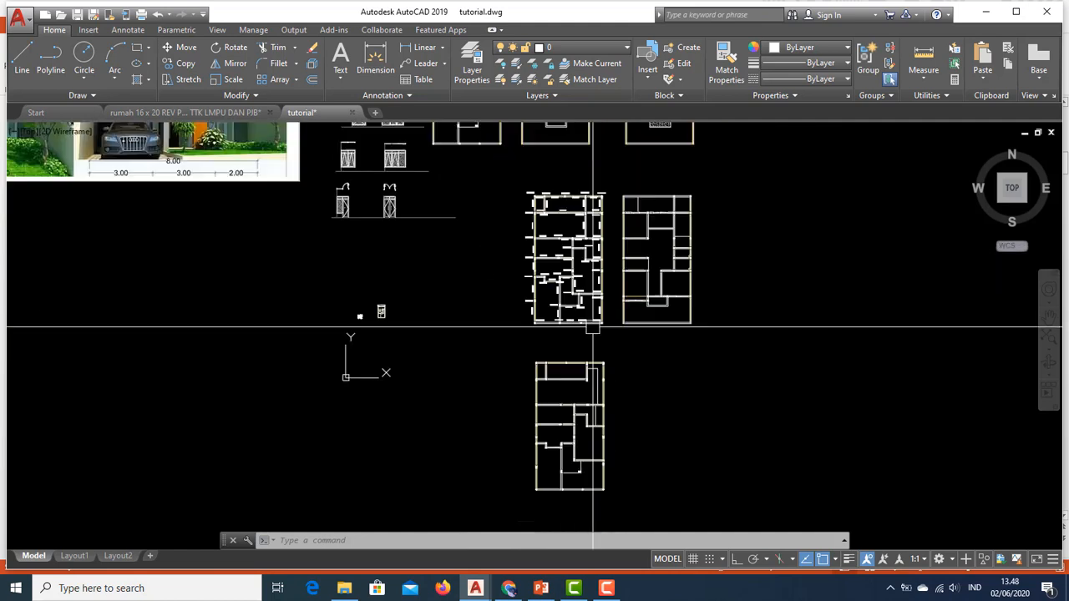
Examine the wall lines and columns around the upper-left rooms of the unlabelled plan copy.
click(516, 349)
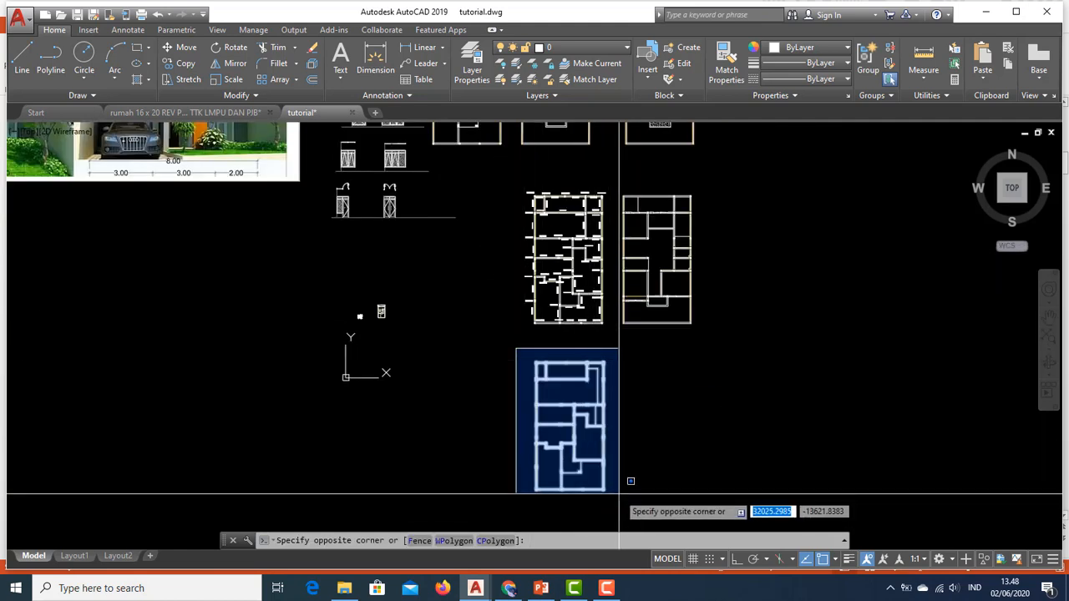
scroll(542, 354, up, 3)
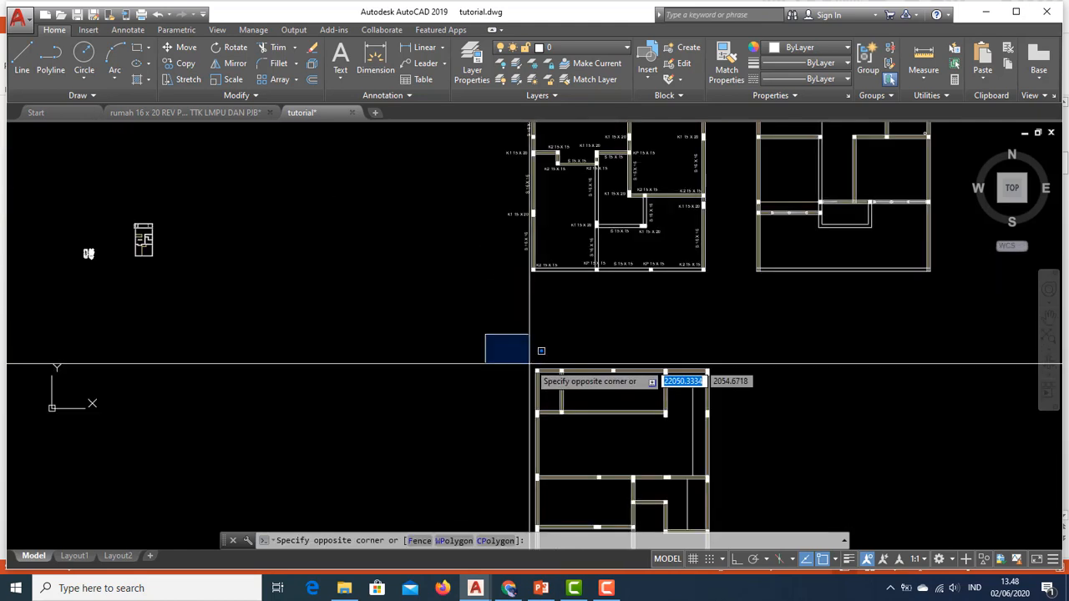
click(589, 365)
scroll(593, 381, up, 3)
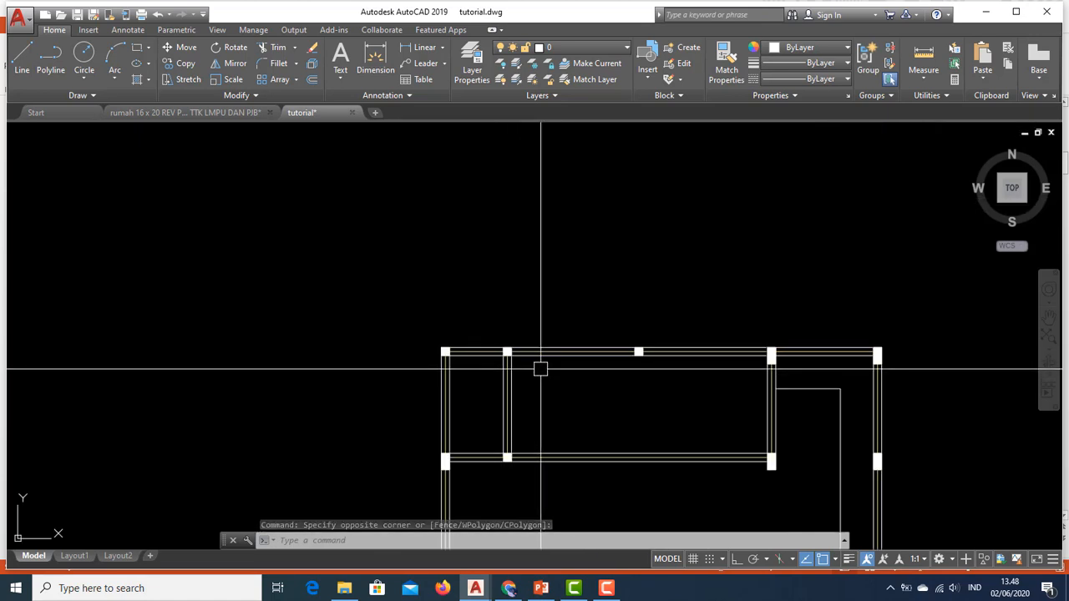
scroll(659, 341, down, 5)
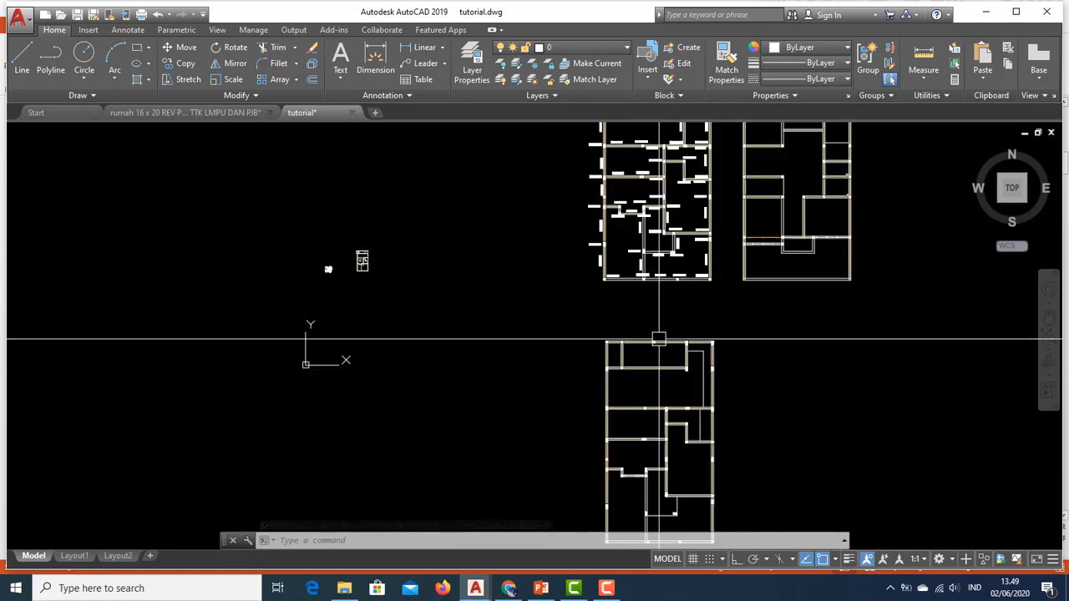
scroll(604, 372, up, 5)
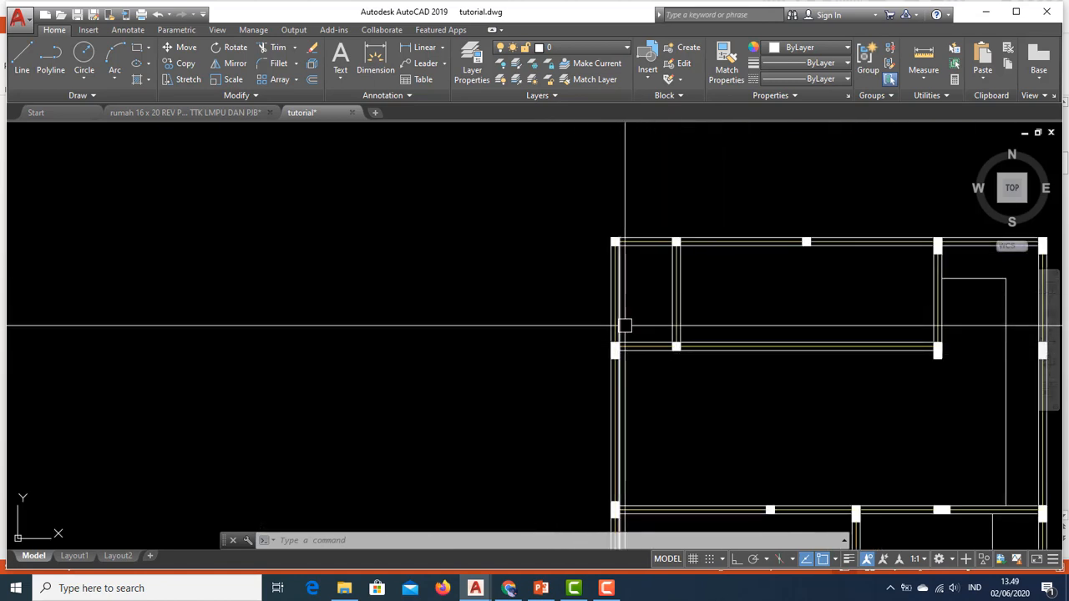
middle_drag(628, 333, 541, 294)
scroll(570, 343, up, 8)
scroll(542, 294, up, 2)
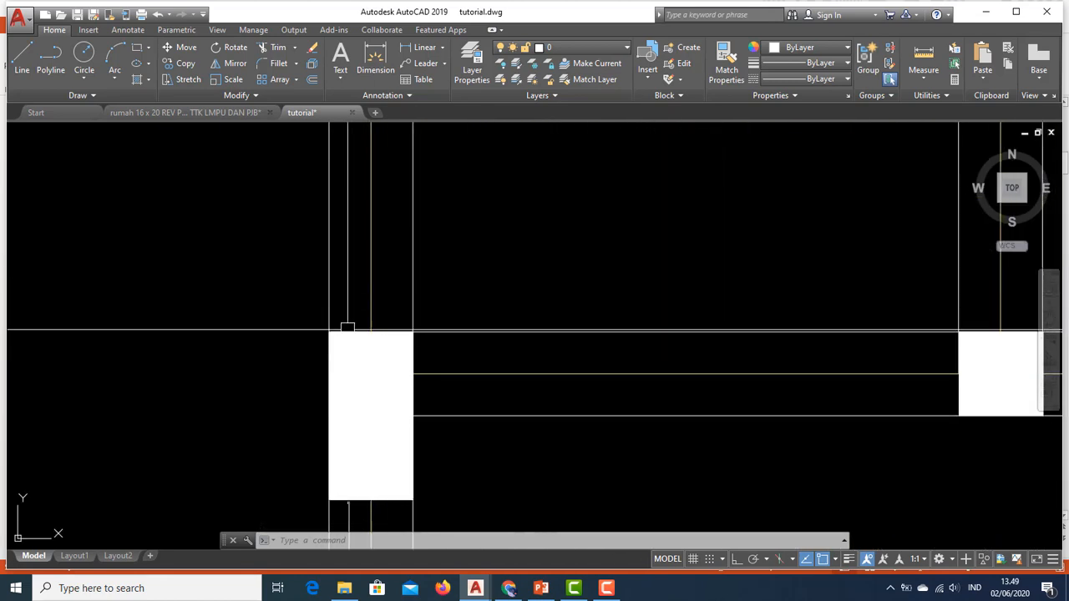
scroll(413, 304, down, 10)
middle_drag(494, 266, 520, 375)
scroll(495, 309, up, 6)
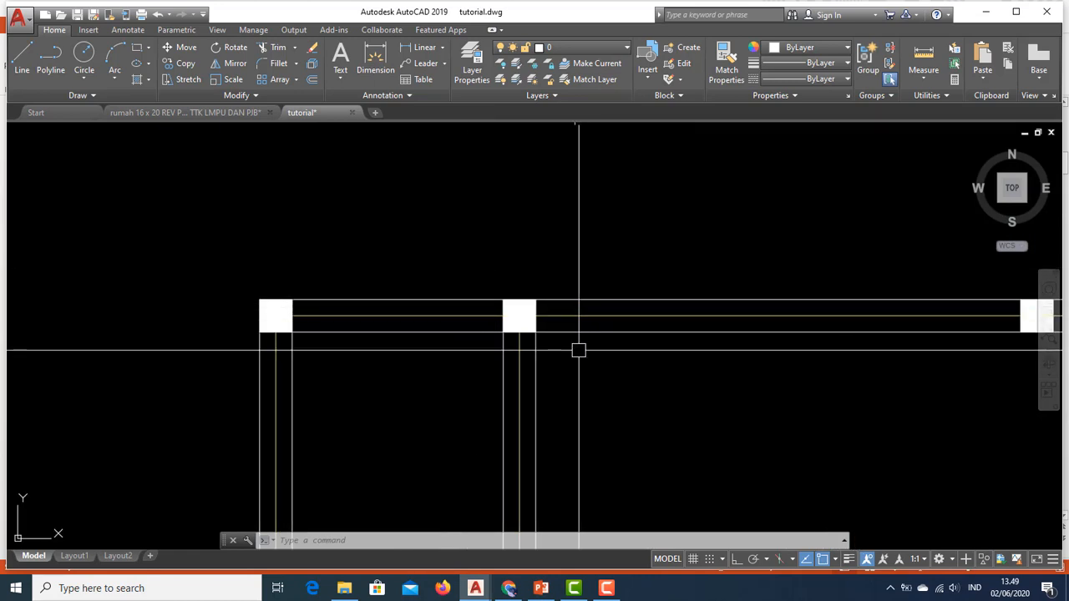
scroll(548, 291, down, 4)
middle_drag(553, 440, 494, 342)
scroll(392, 414, up, 4)
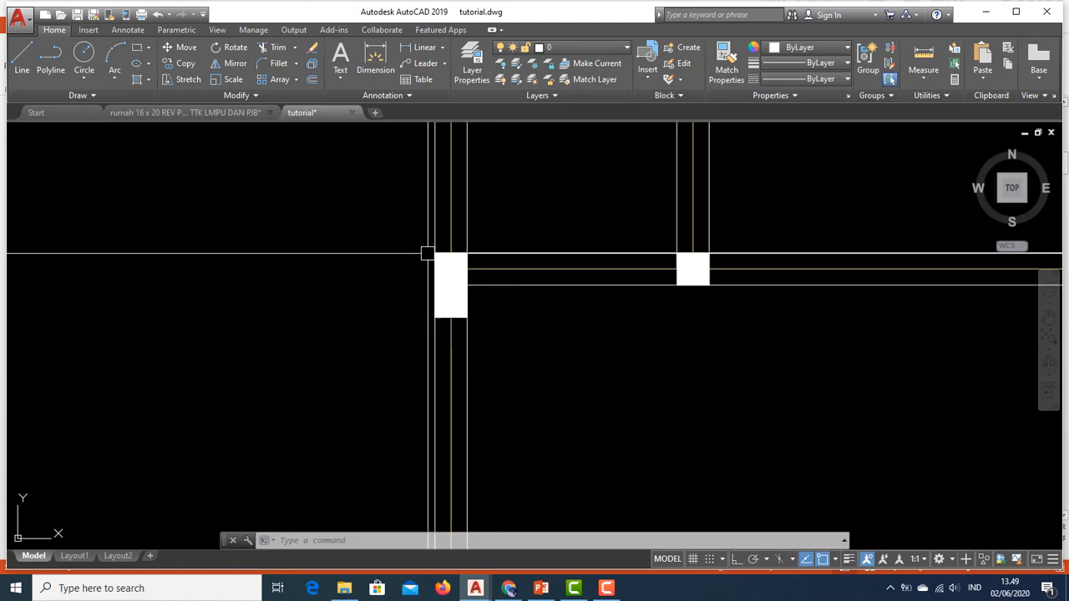
middle_drag(494, 267, 412, 301)
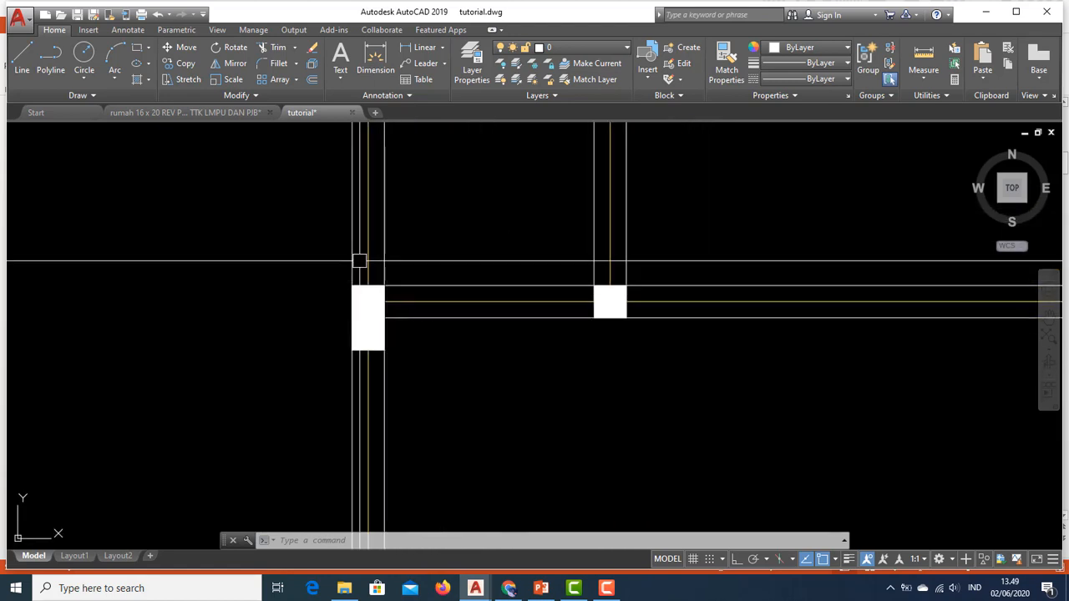
middle_drag(446, 334, 455, 282)
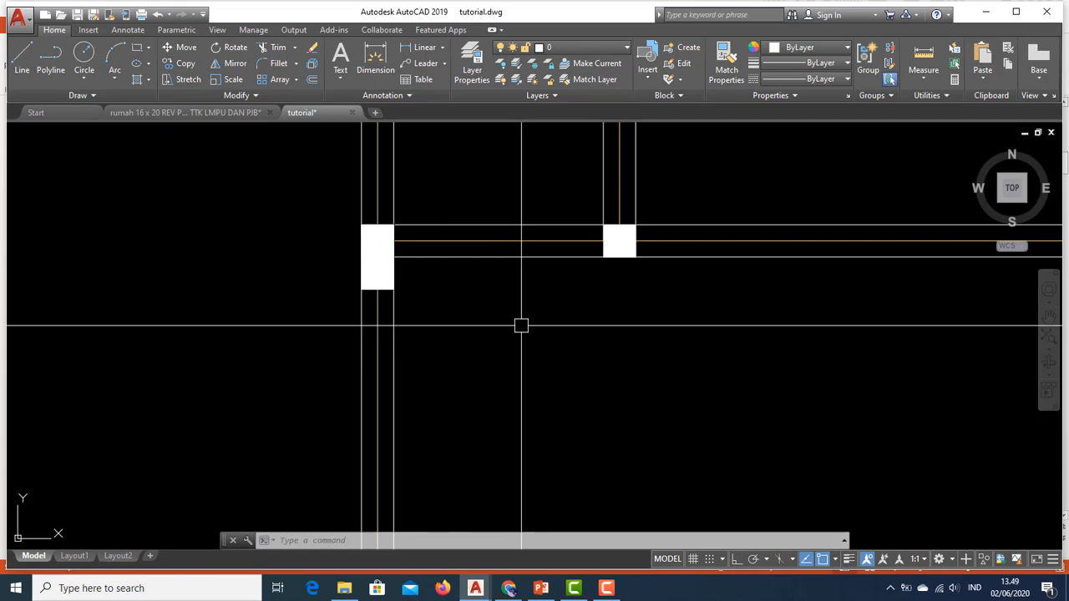
Draw a 400 by 600 rectangle between the tall left-wall column and the square column in the unlabelled plan copy.
click(535, 406)
key(Escape)
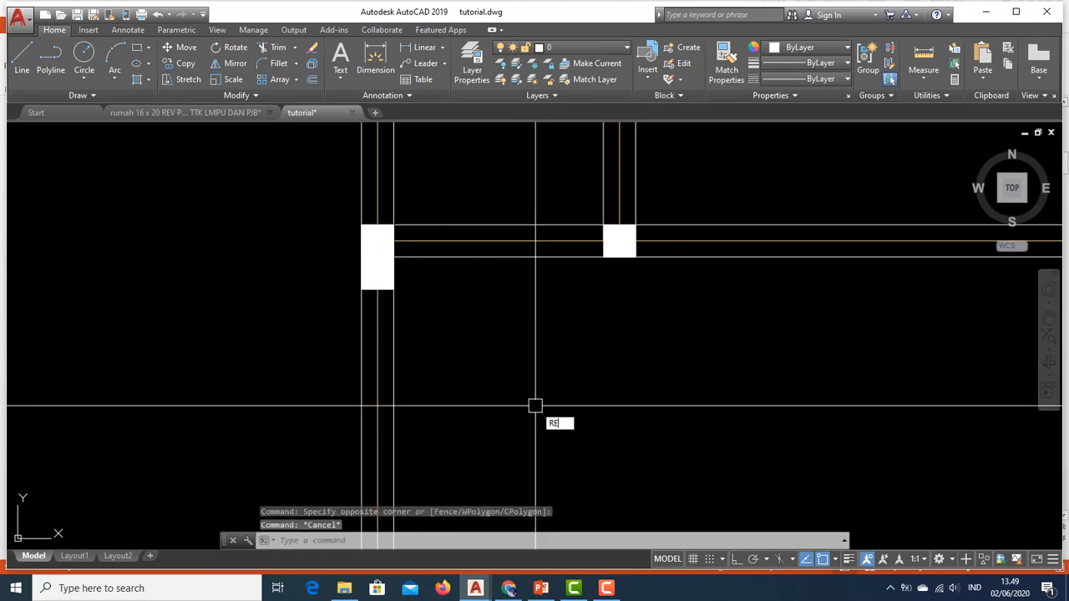
text(REC)
key(Return)
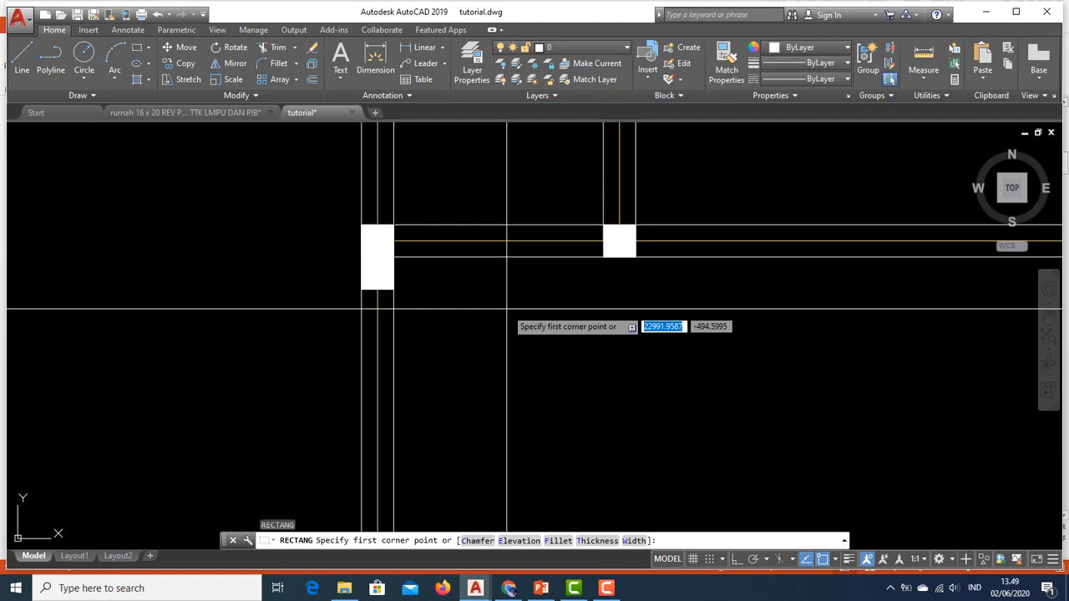
click(486, 291)
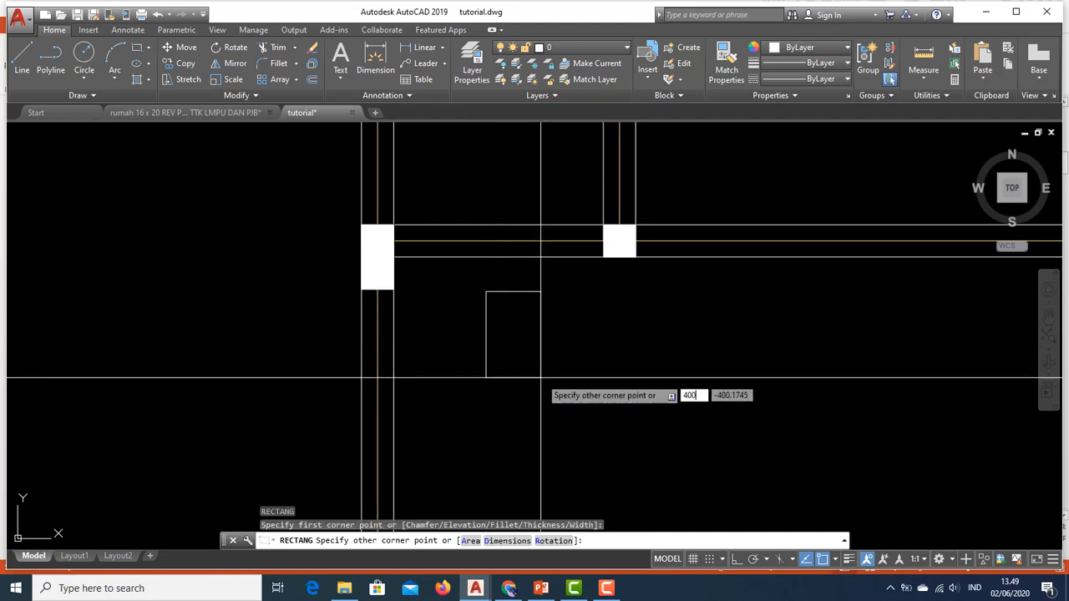
key(Return)
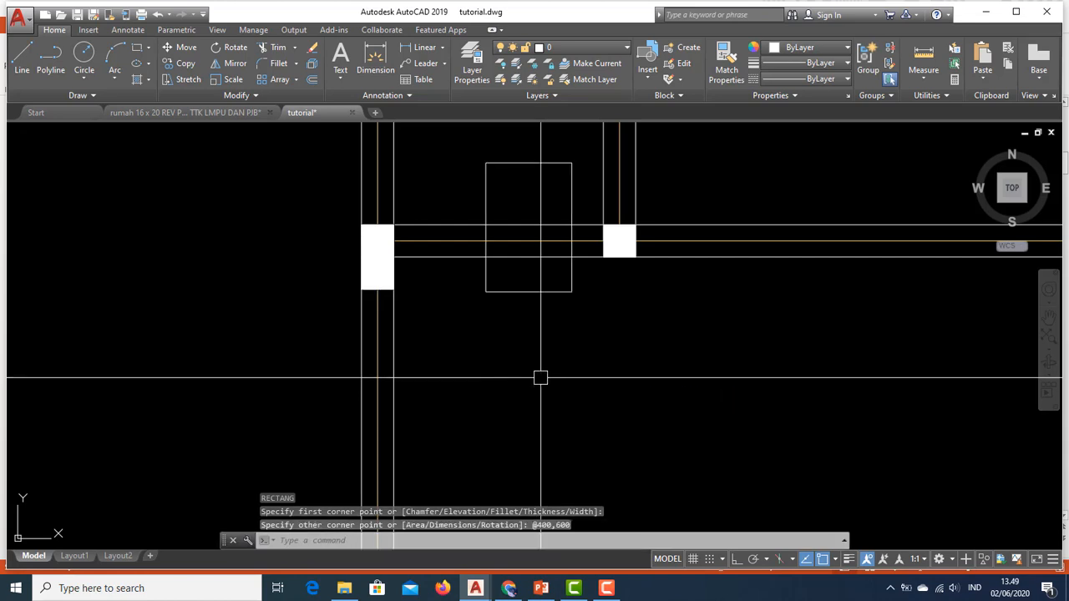
Move the 400 by 600 rectangle down into the empty space below the cross wall.
middle_drag(582, 346, 563, 429)
click(588, 415)
click(547, 372)
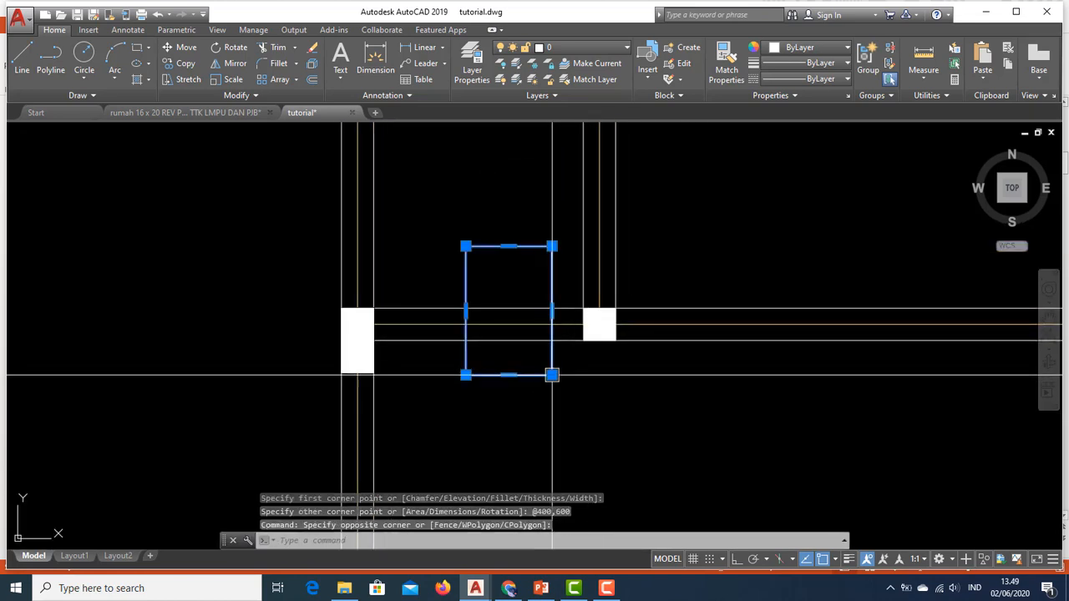
middle_drag(588, 382, 549, 287)
text(M)
key(Return)
click(615, 320)
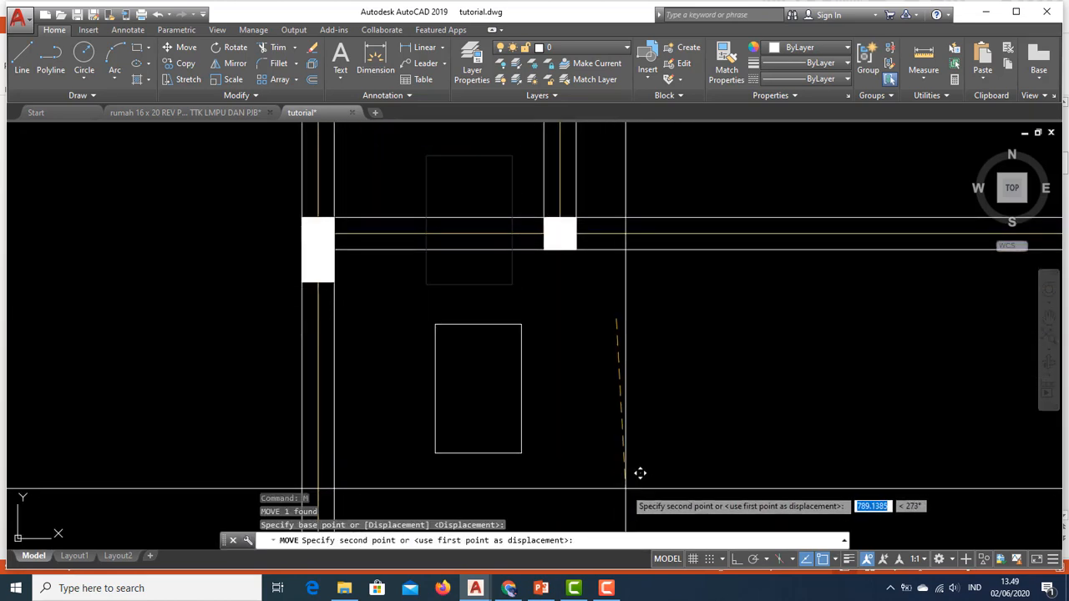
key(Escape)
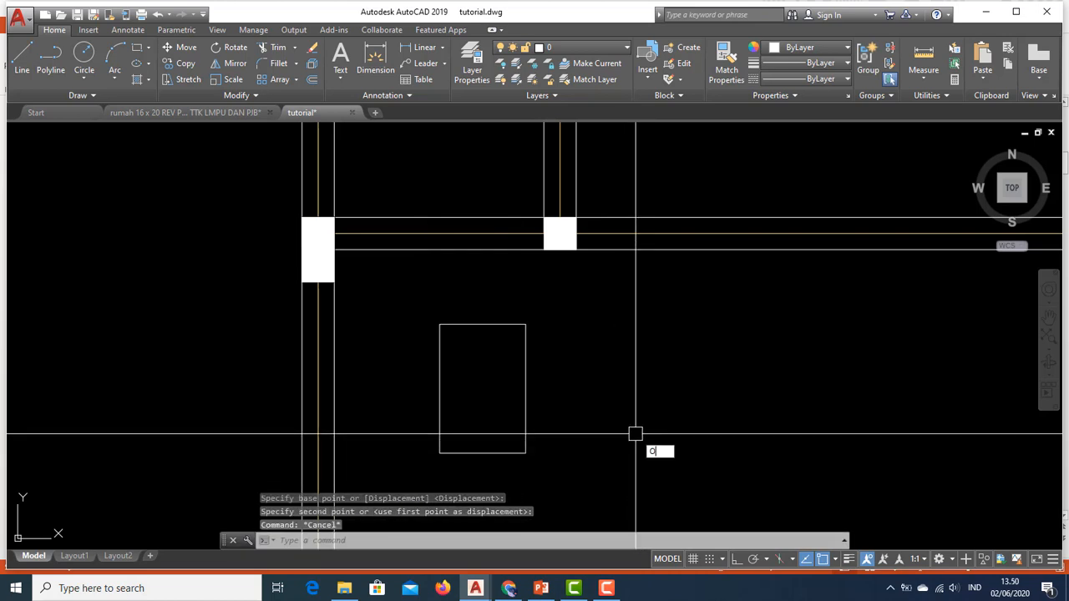
Offset the 400 by 600 rectangle inward by 100.
text(O)
key(Return)
key(Return)
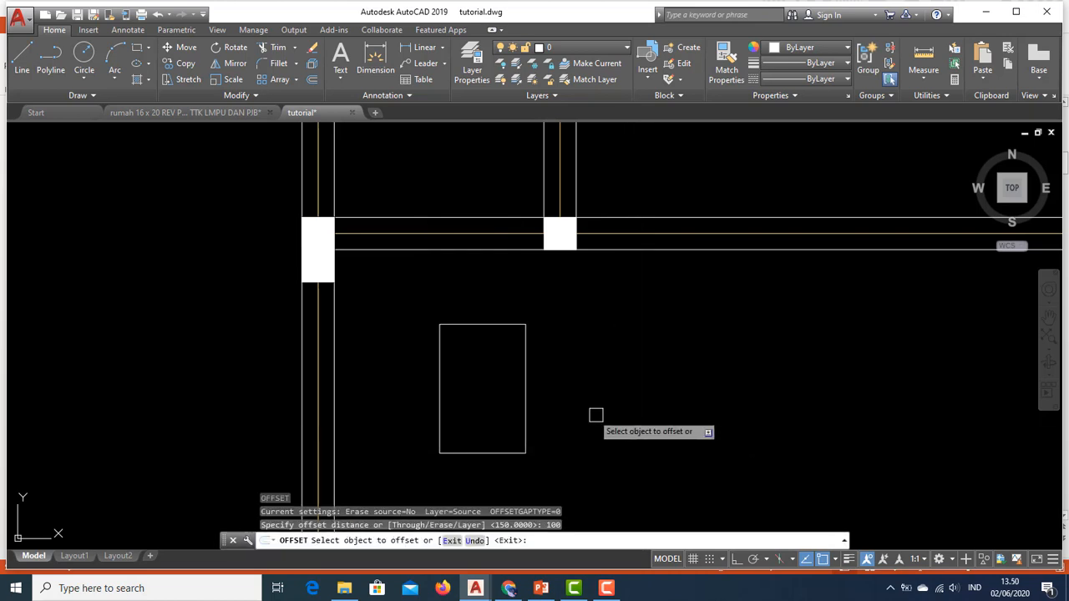
click(525, 380)
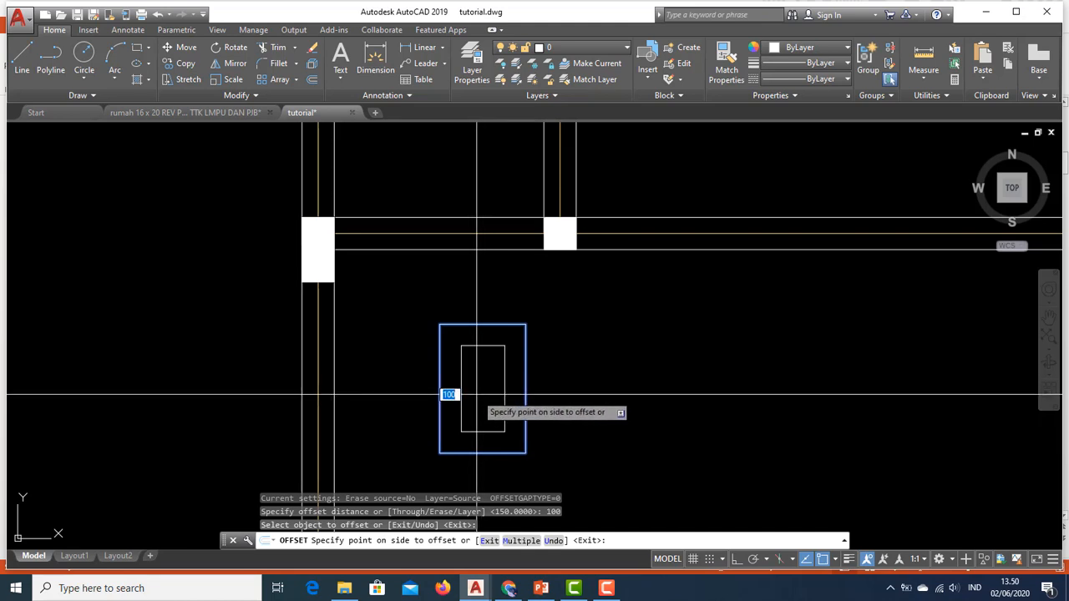
click(479, 391)
key(Escape)
Draw four diagonal lines joining the corners of the outer rectangle to the matching corners of the inner rectangle.
key(Return)
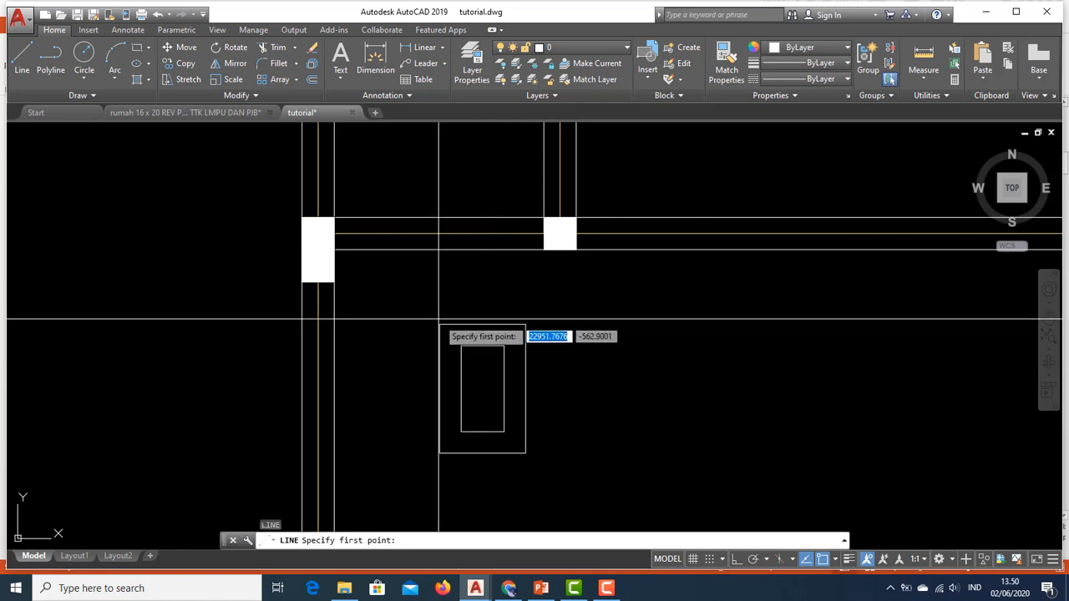
click(439, 325)
click(461, 345)
key(Return)
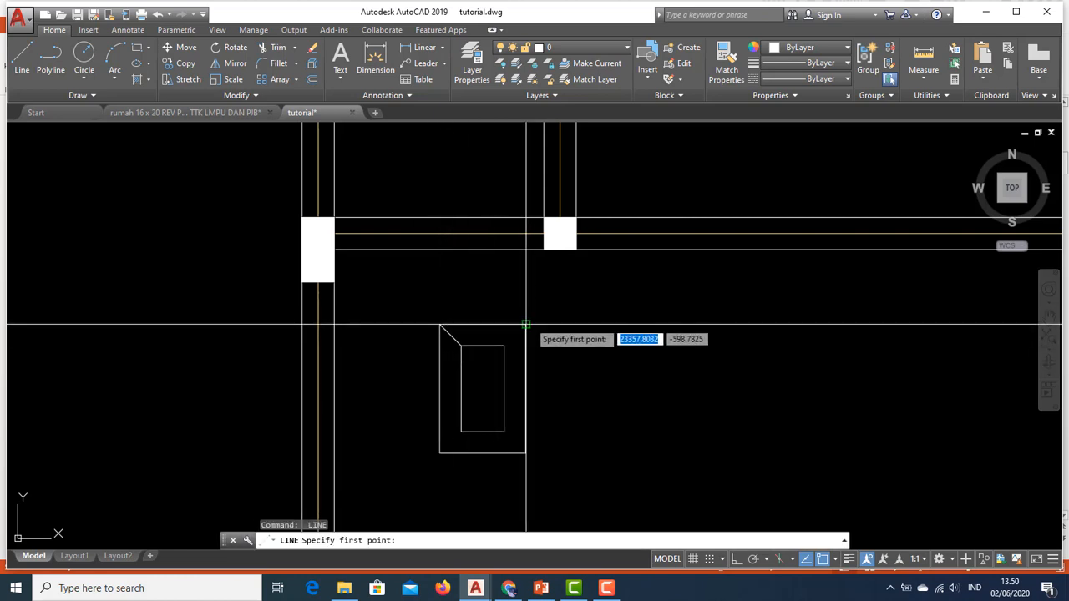
click(526, 325)
click(503, 346)
key(Return)
key(Return)
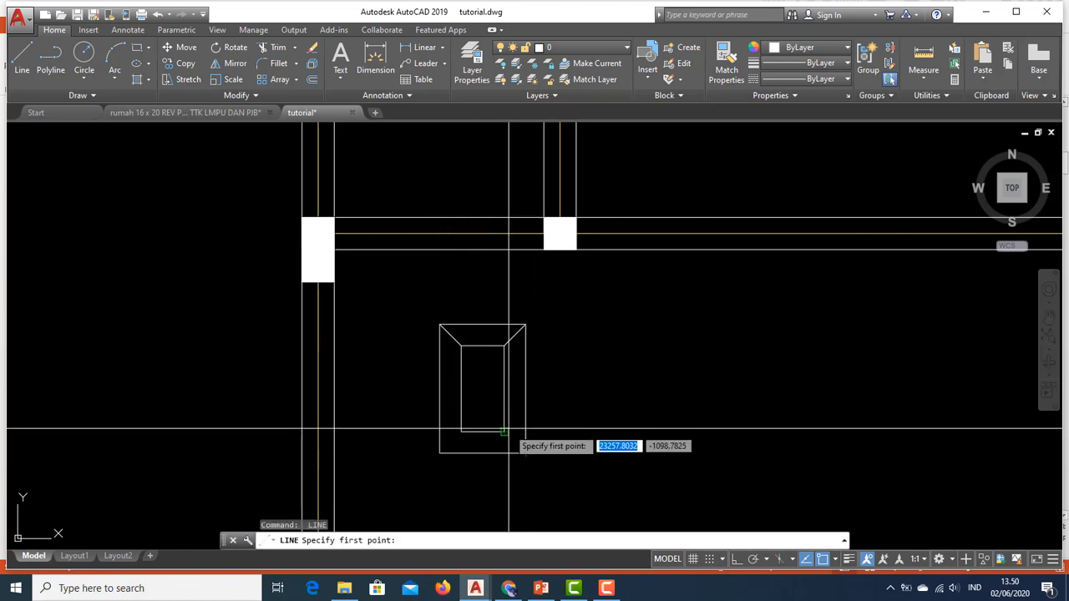
click(525, 453)
key(Return)
key(Return)
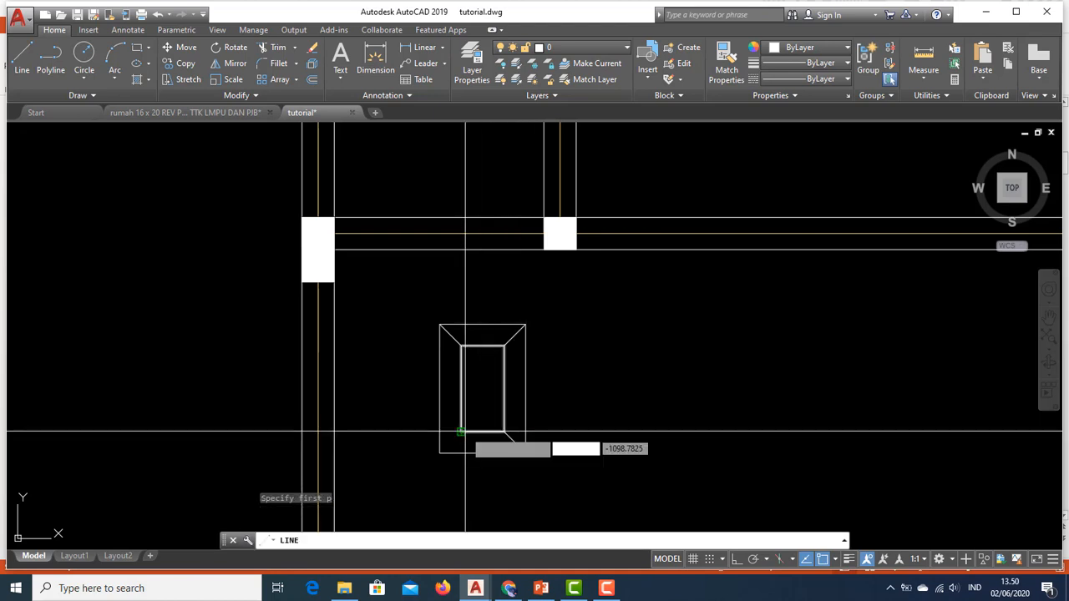
click(461, 432)
key(Escape)
Move the completed footing symbol by its left-edge midpoint onto the left-edge midpoint of the tall left-wall column.
click(565, 470)
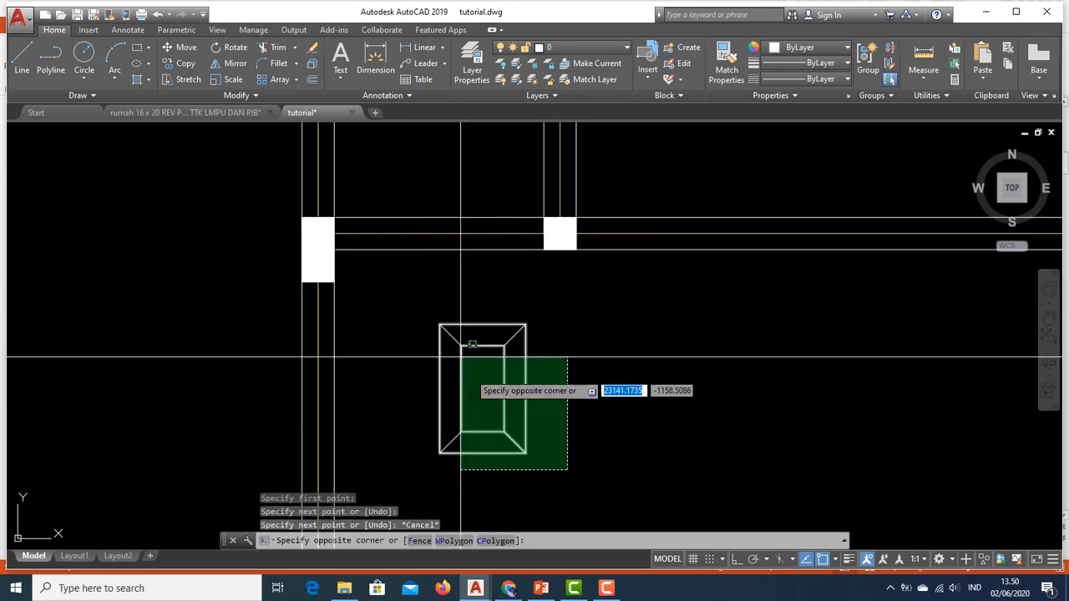
click(419, 310)
text(M)
key(Return)
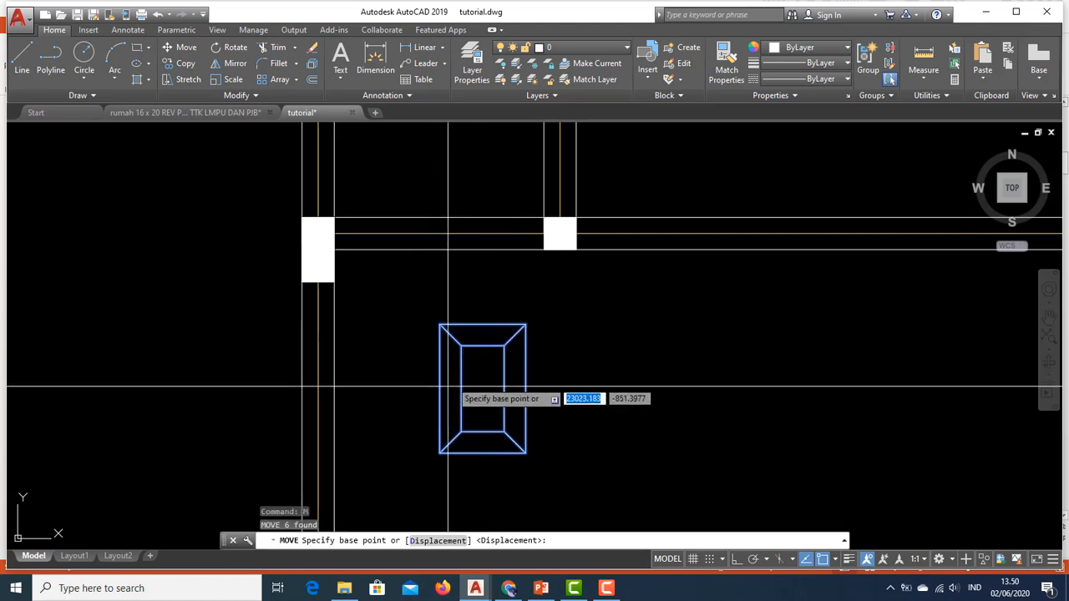
click(439, 388)
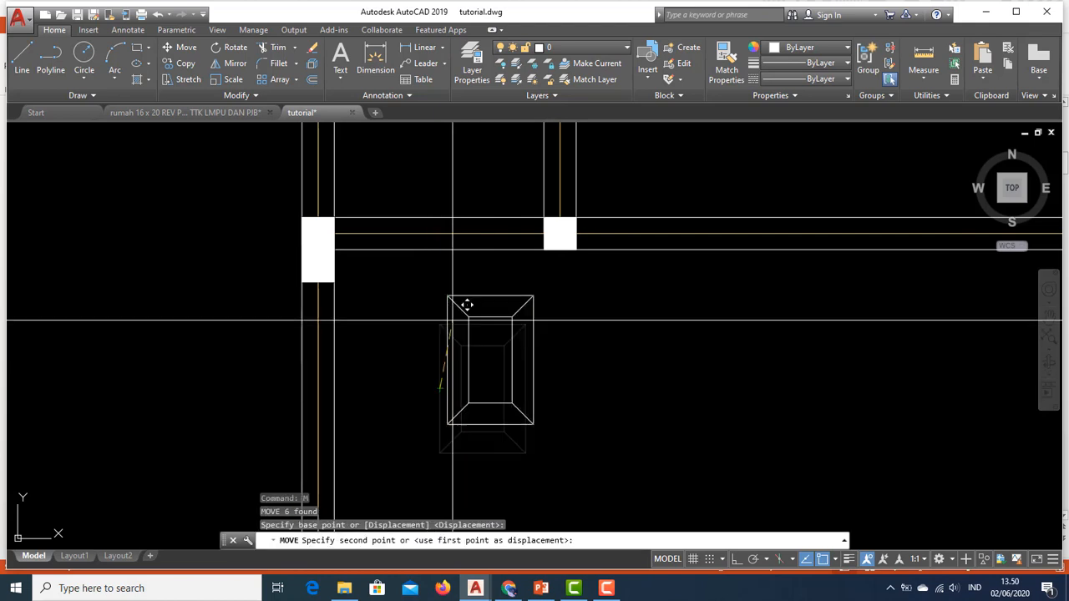
click(302, 249)
middle_drag(419, 248, 410, 323)
key(Escape)
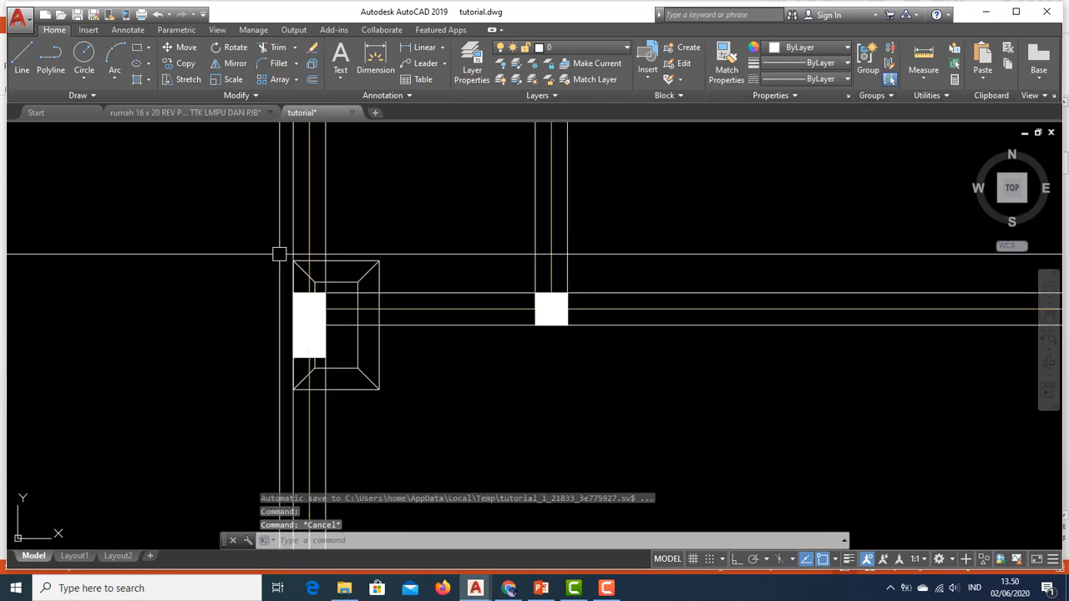
mouse_move(421, 322)
middle_down()
mouse_move(422, 349)
mouse_move(433, 350)
middle_up()
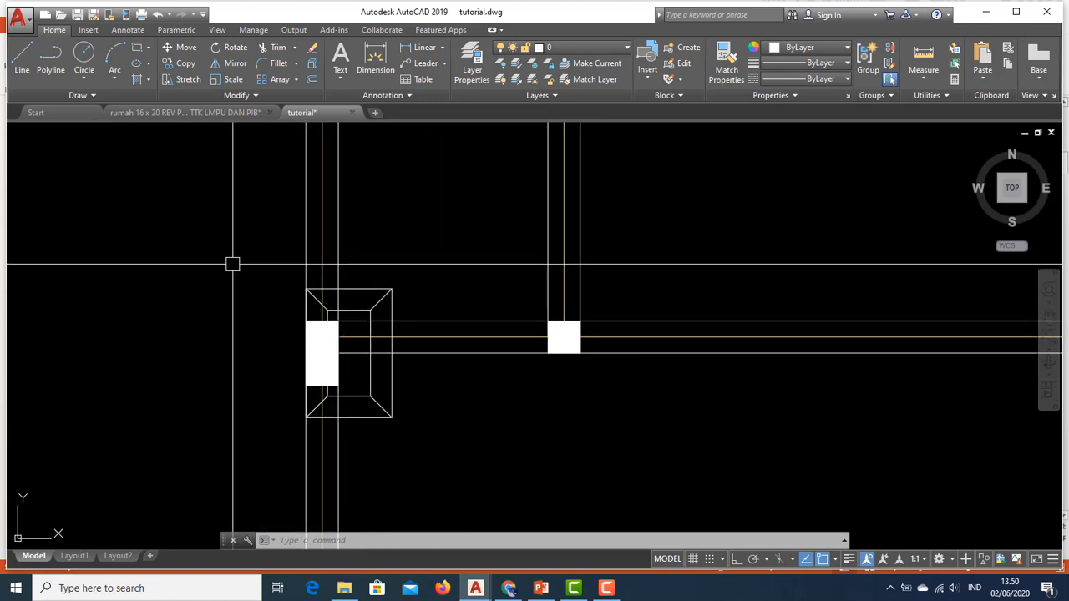
scroll(363, 284, down, 4)
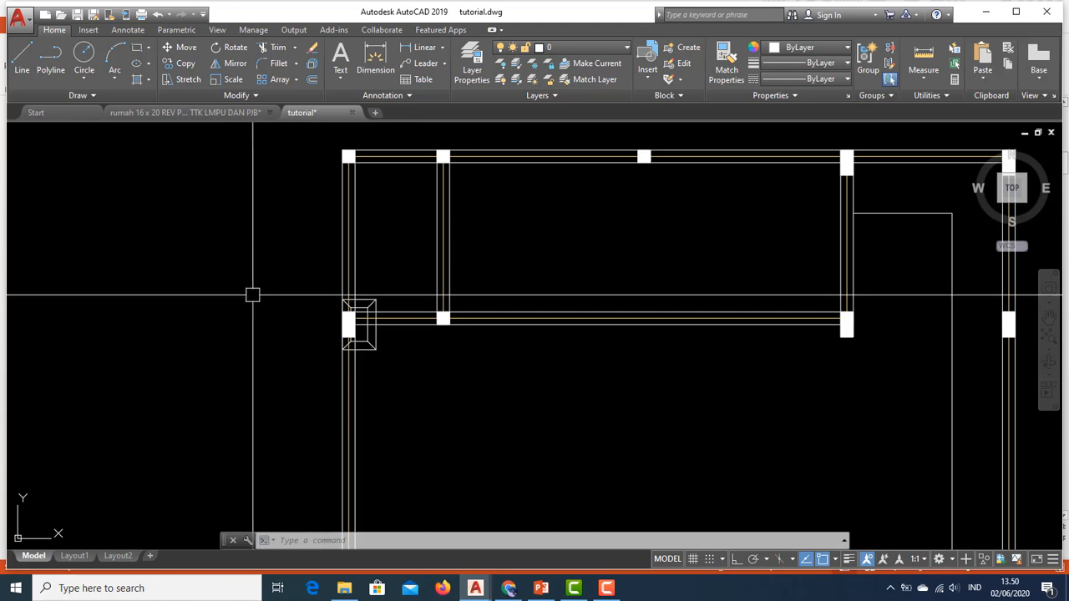
scroll(351, 320, up, 2)
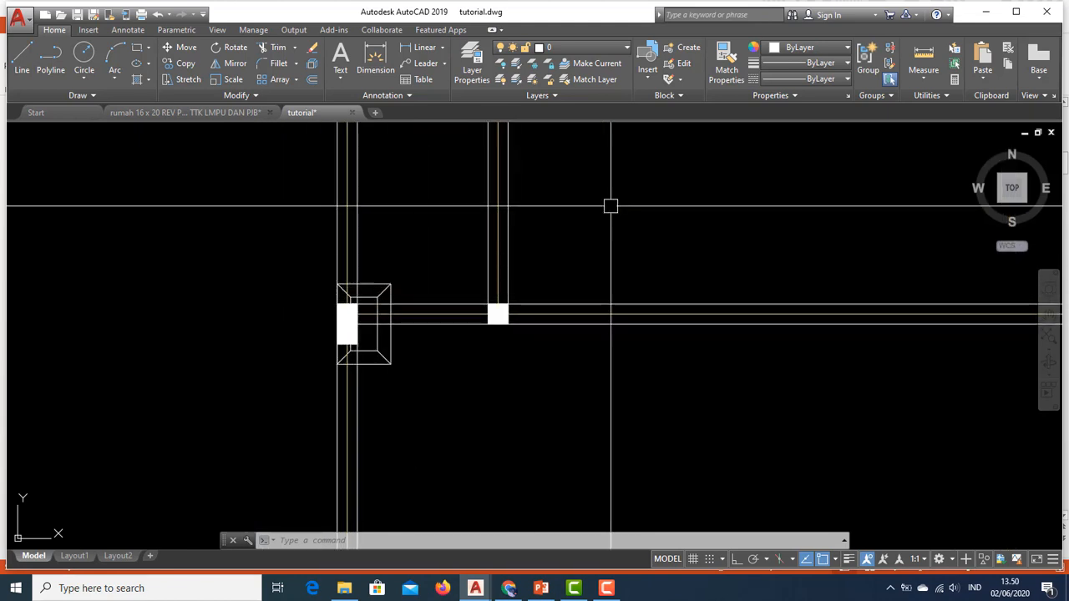
scroll(482, 333, down, 2)
middle_drag(482, 333, 472, 241)
middle_drag(484, 310, 481, 320)
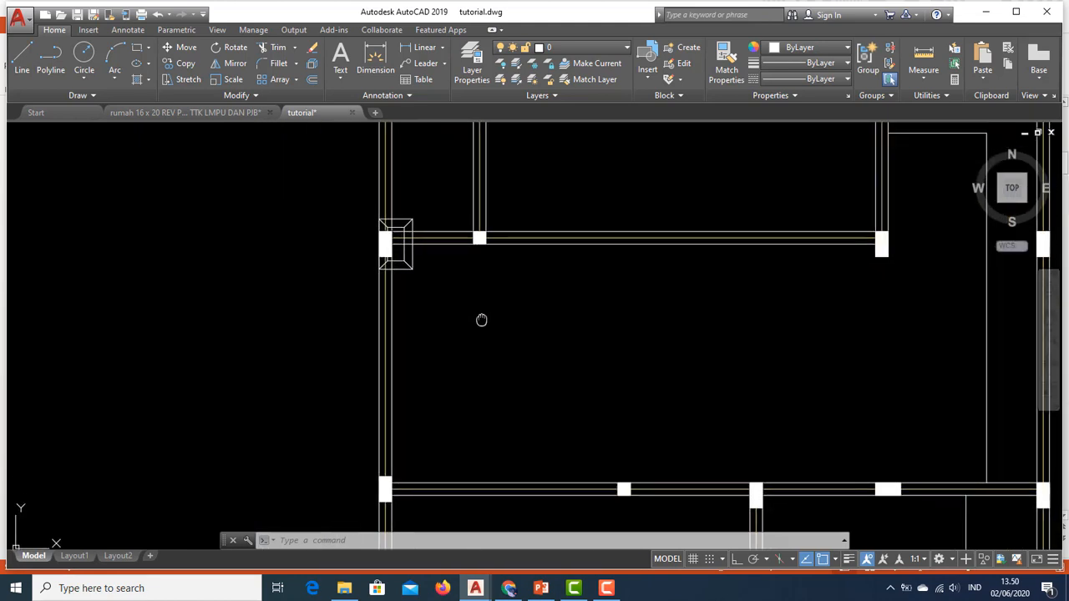
click(365, 212)
click(439, 286)
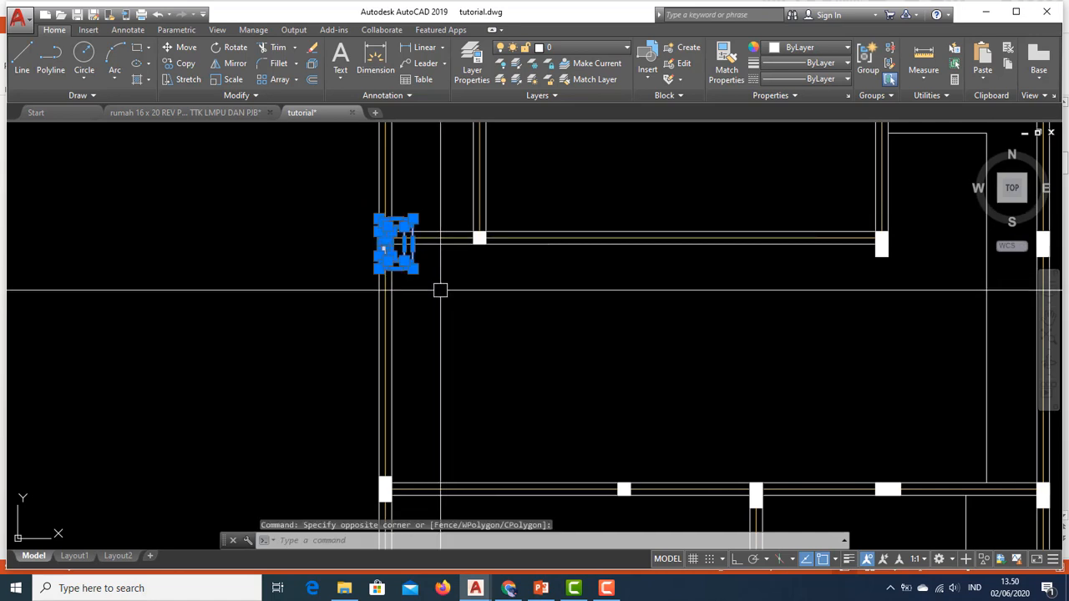
scroll(416, 235, up, 5)
key(Escape)
Copy both footing rectangles and their four diagonals from the left-wall column's upper-right corner to the other elongated columns of the plan.
click(458, 384)
click(361, 334)
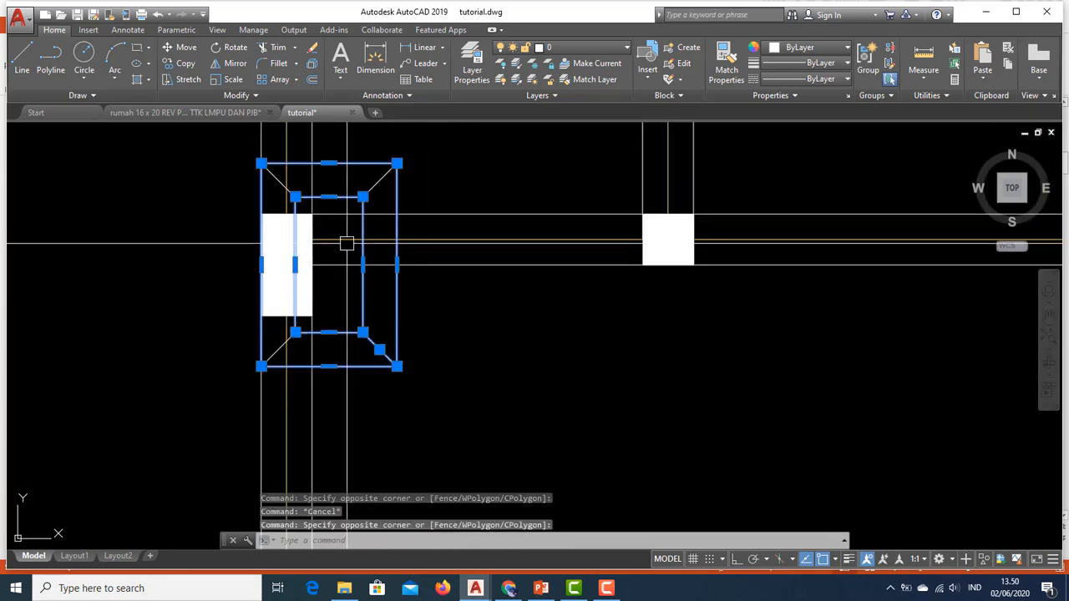
scroll(293, 202, up, 4)
click(260, 153)
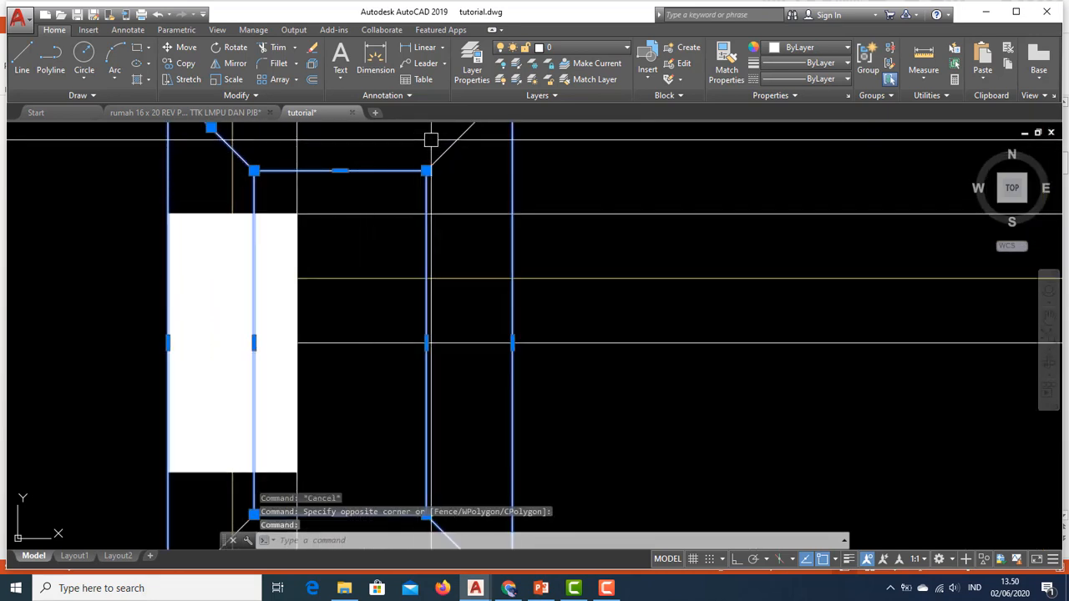
scroll(437, 147, down, 4)
scroll(360, 333, up, 4)
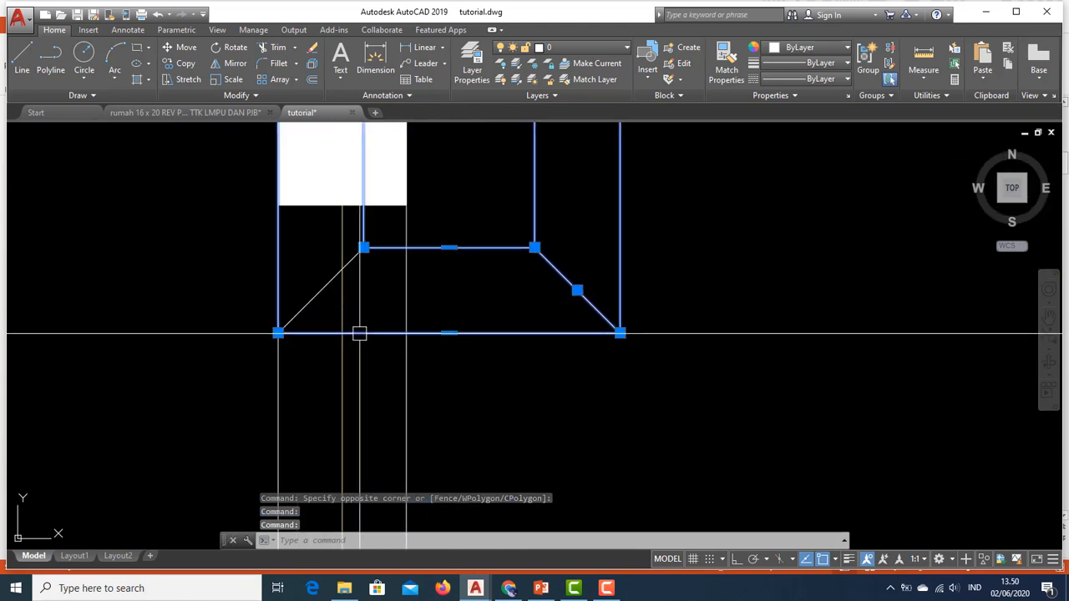
click(346, 274)
scroll(406, 298, down, 4)
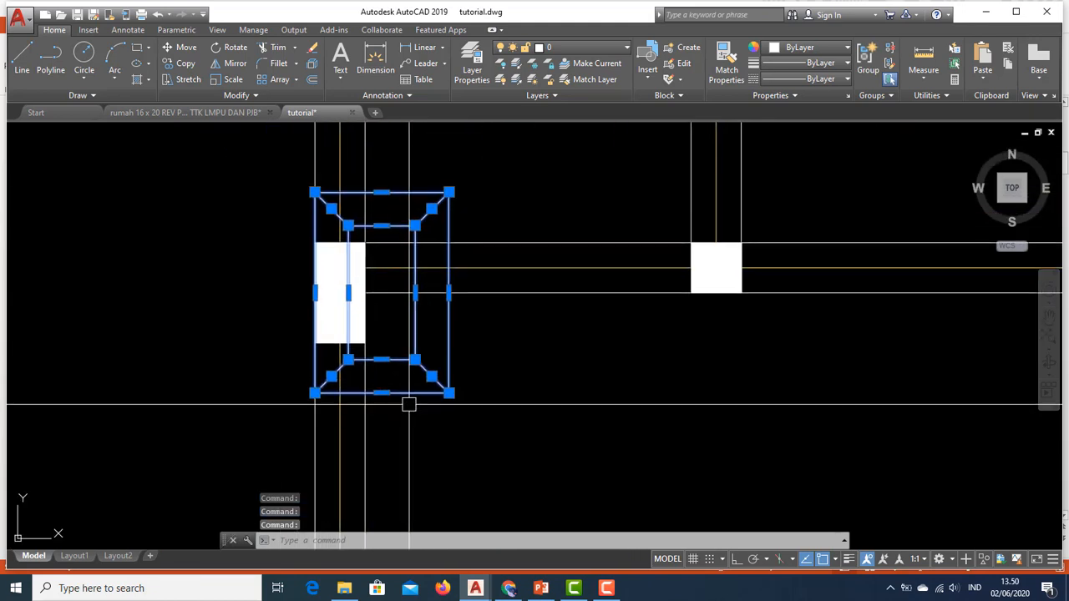
text(co)
key(Return)
click(365, 242)
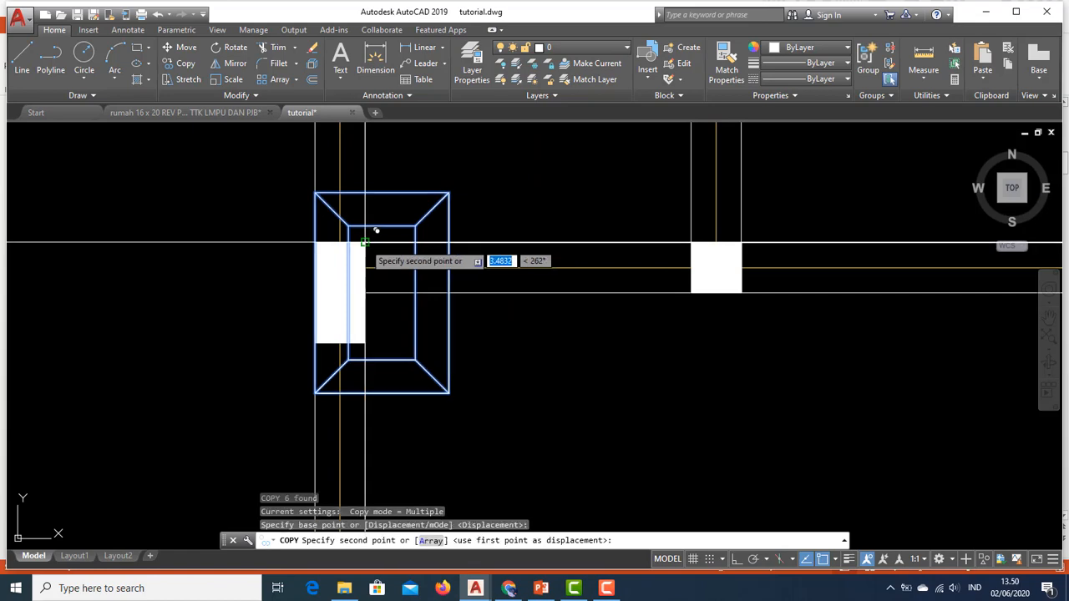
scroll(380, 243, down, 5)
middle_drag(377, 462, 382, 453)
scroll(382, 453, up, 6)
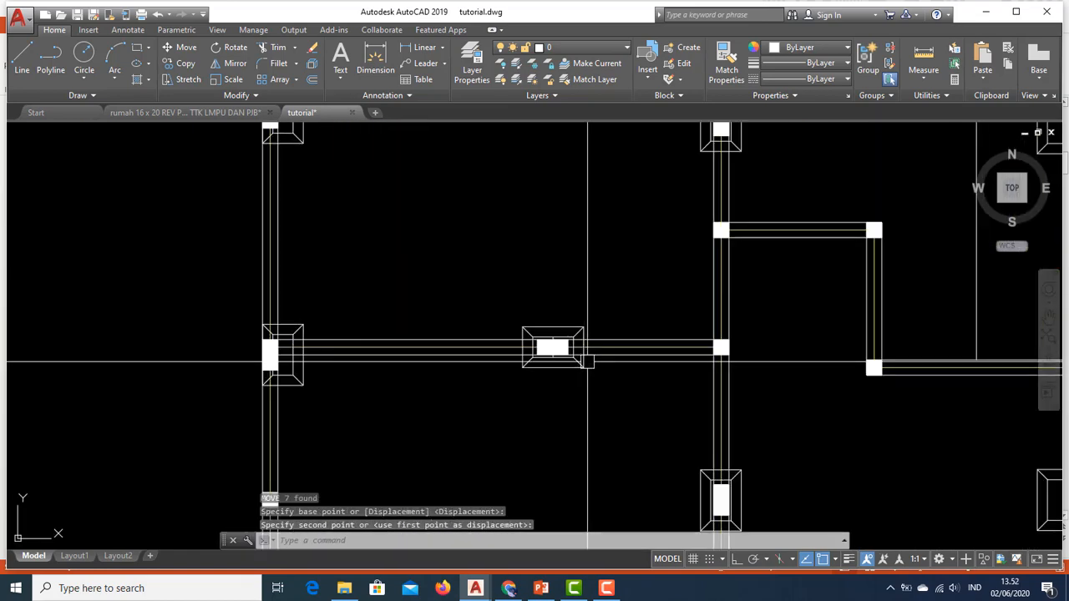
Copy the horizontal footing without its column, based on the column's lower-right corner, onto the horizontal column in the cross wall to the upper right.
middle_drag(587, 362, 560, 403)
click(557, 404)
key(Escape)
click(442, 363)
click(575, 428)
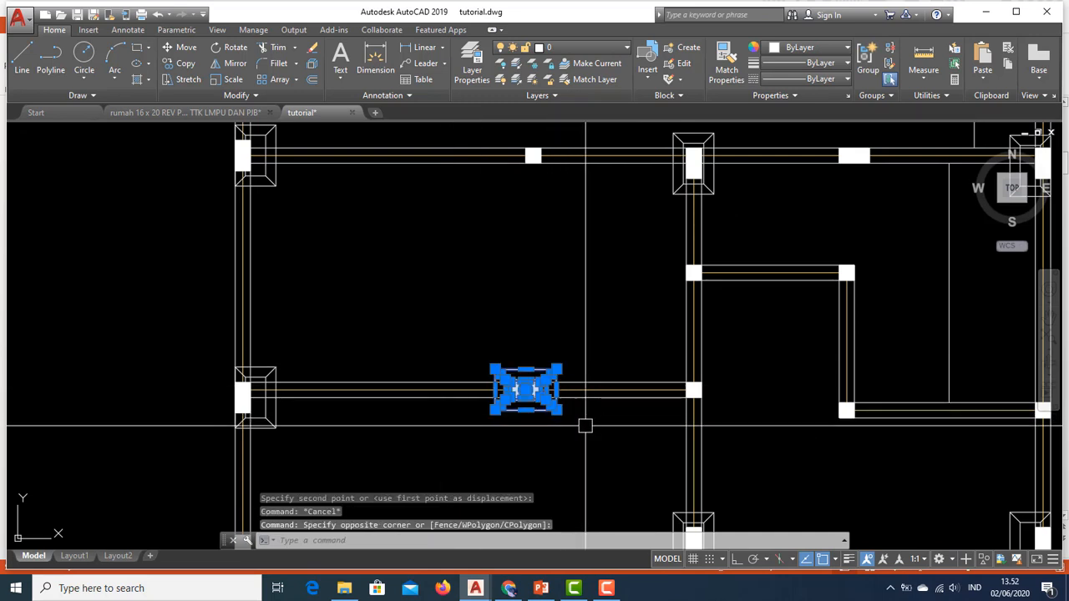
scroll(539, 400, up, 6)
click(543, 359)
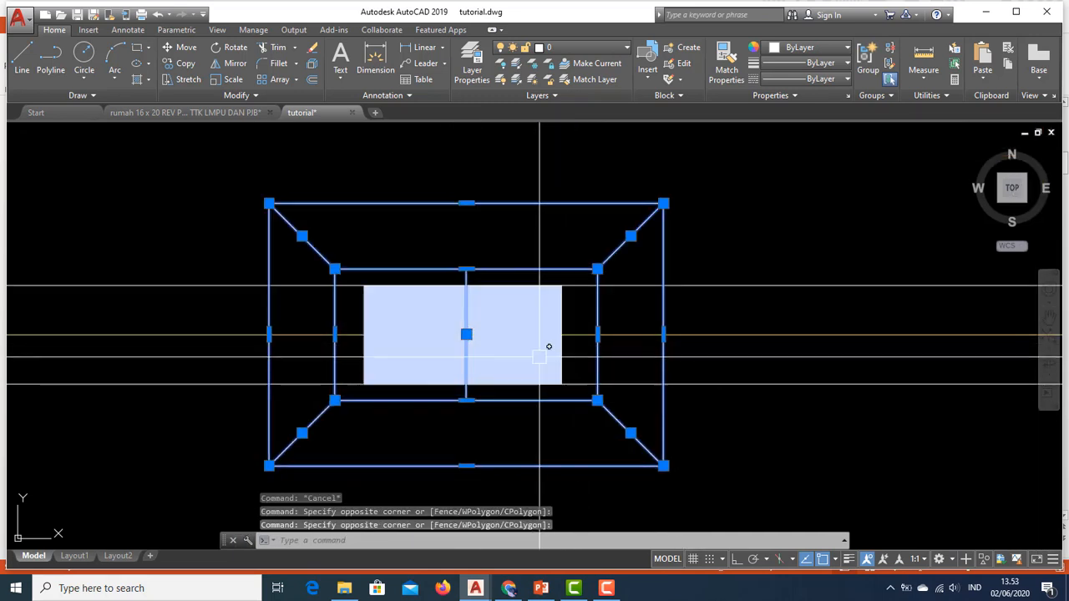
key(Return)
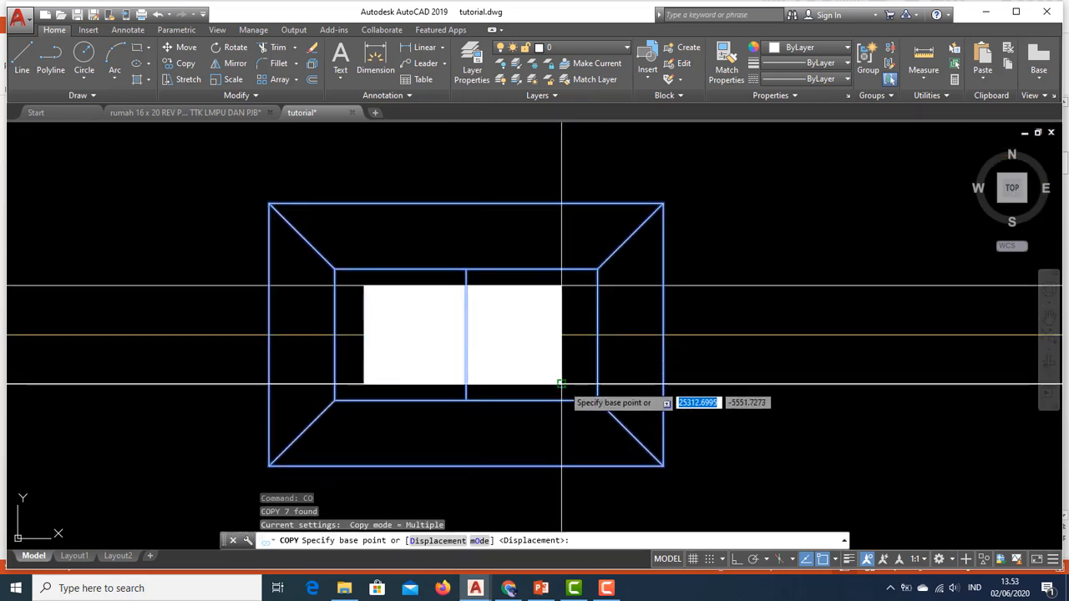
click(562, 384)
scroll(576, 390, down, 5)
middle_drag(583, 288, 545, 558)
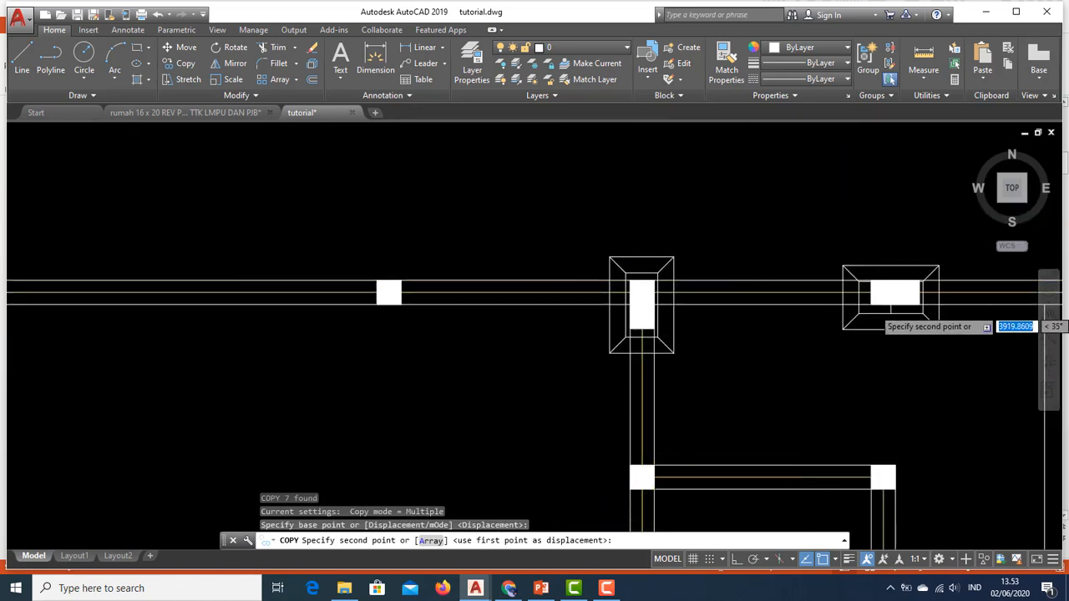
scroll(943, 317, up, 2)
scroll(877, 334, down, 6)
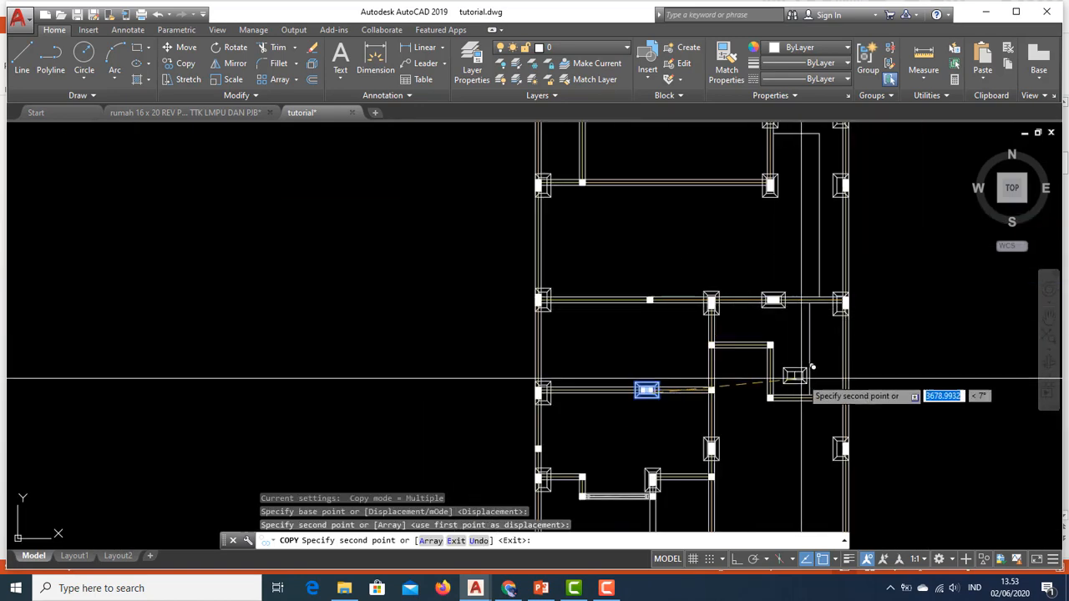
Place another copy of the horizontal footing on the horizontal column near the bottom of the plan and finish copying.
middle_drag(799, 377, 656, 380)
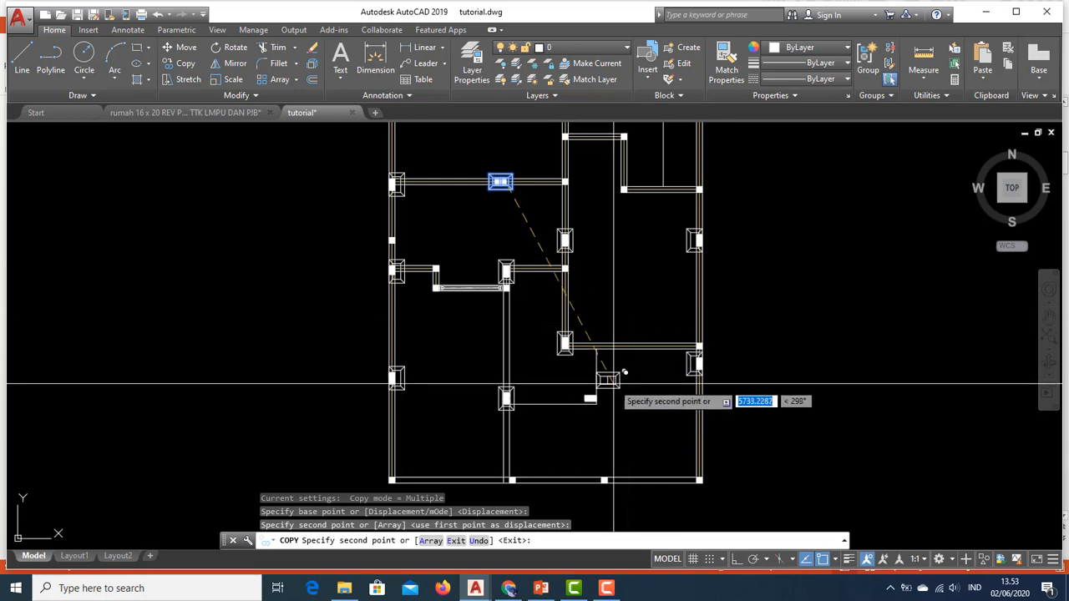
scroll(568, 367, up, 7)
scroll(585, 384, down, 8)
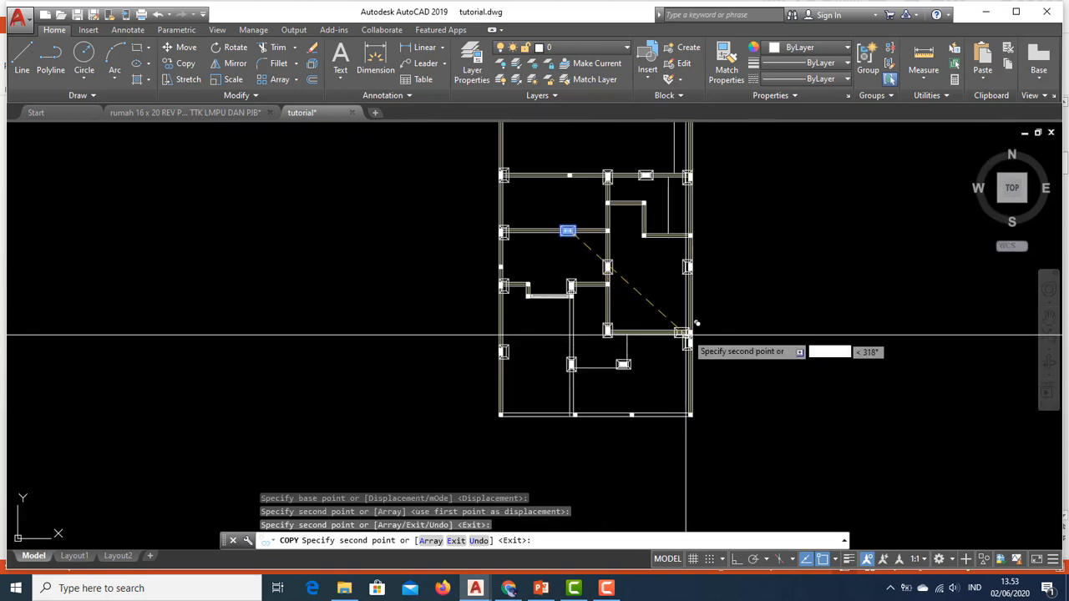
scroll(675, 434, up, 3)
middle_drag(676, 366, 638, 508)
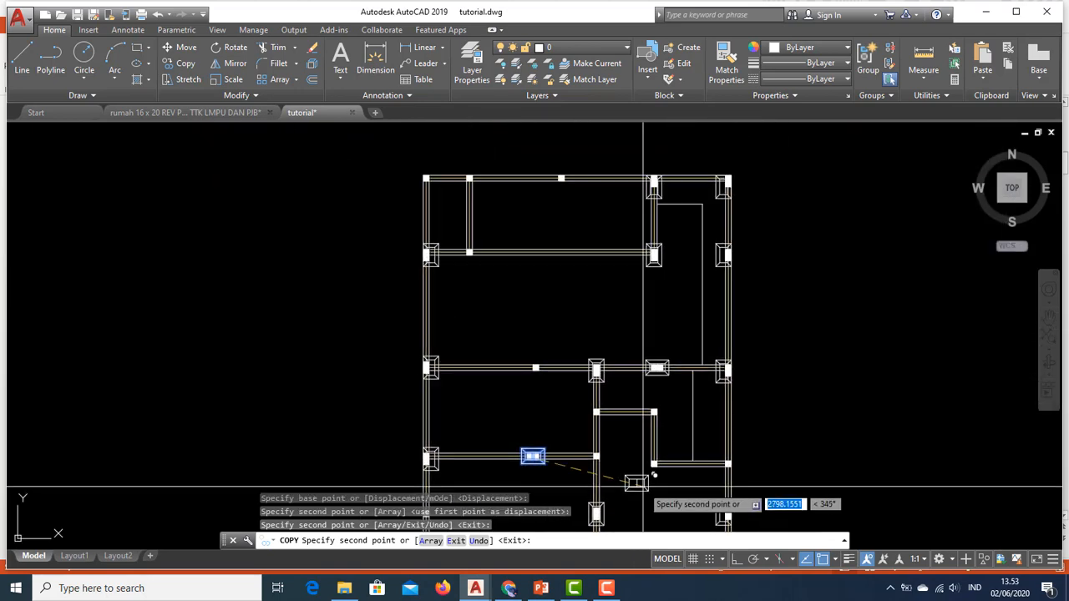
middle_drag(582, 350, 585, 384)
middle_drag(605, 306, 580, 243)
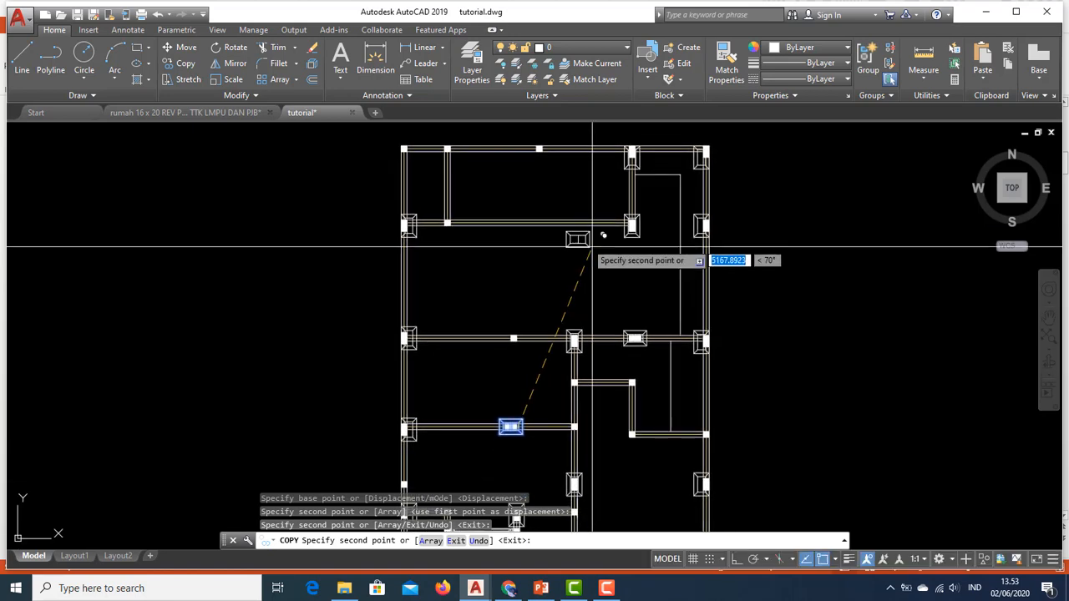
middle_drag(653, 363, 628, 247)
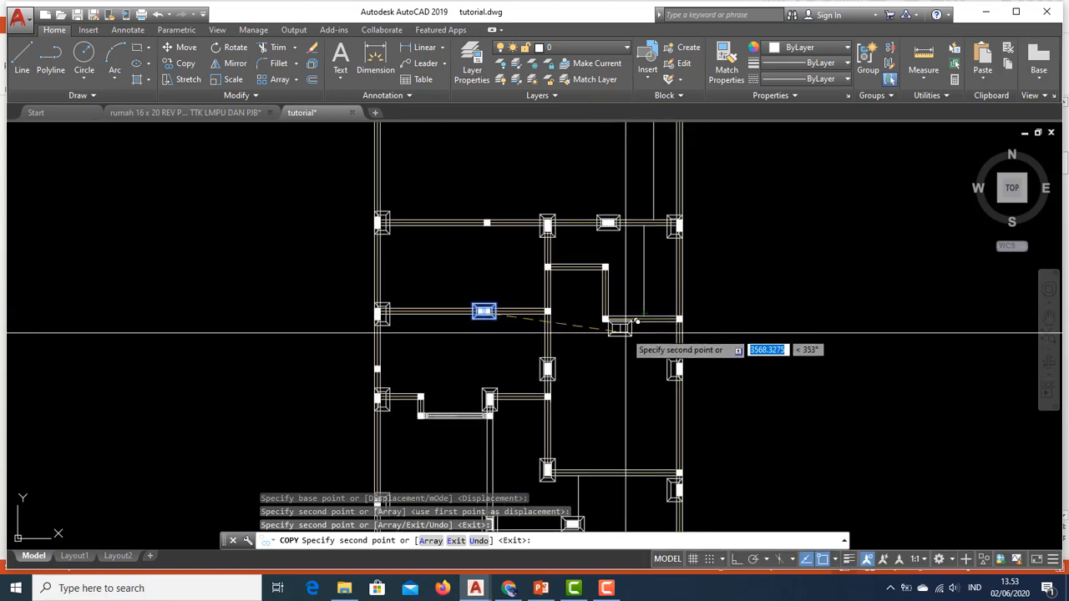
key(Escape)
Examine the footing placement at the columns throughout the plan copy.
middle_drag(579, 334, 644, 336)
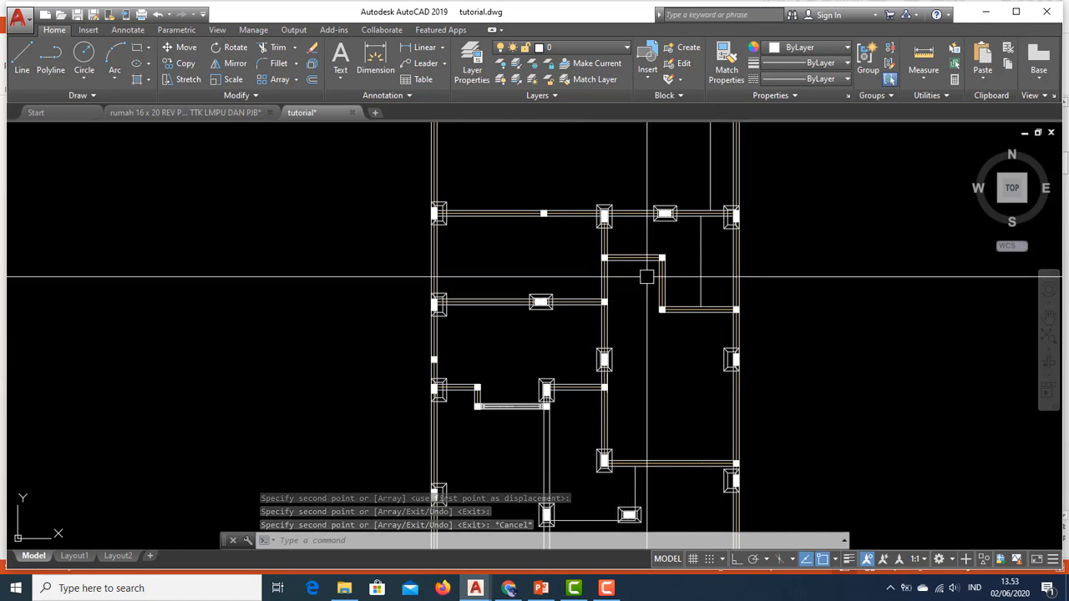
middle_drag(641, 279, 626, 351)
middle_drag(638, 305, 610, 335)
scroll(609, 335, down, 5)
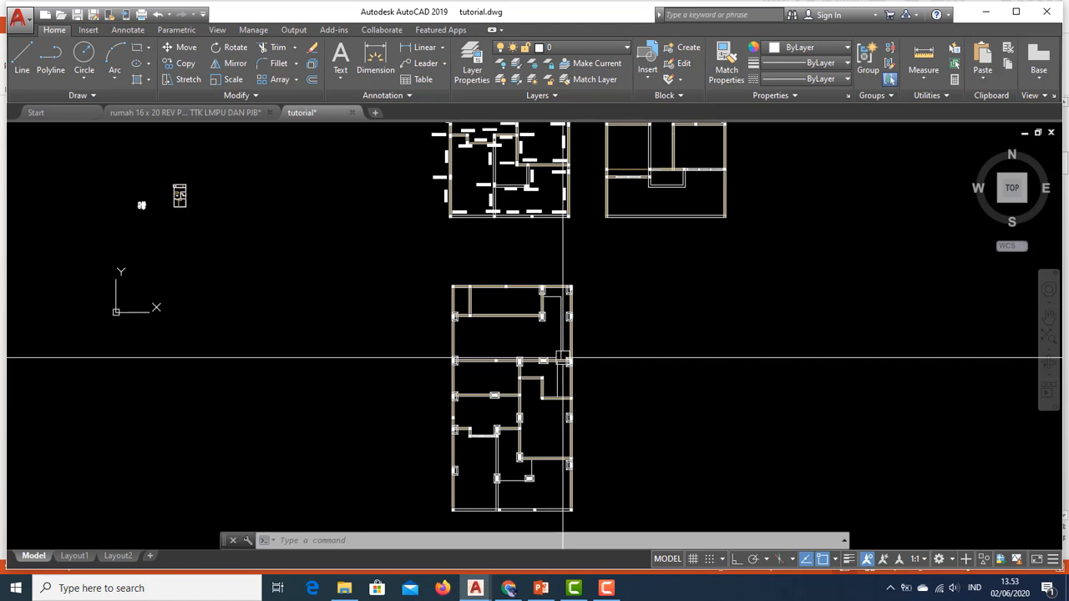
scroll(562, 358, up, 5)
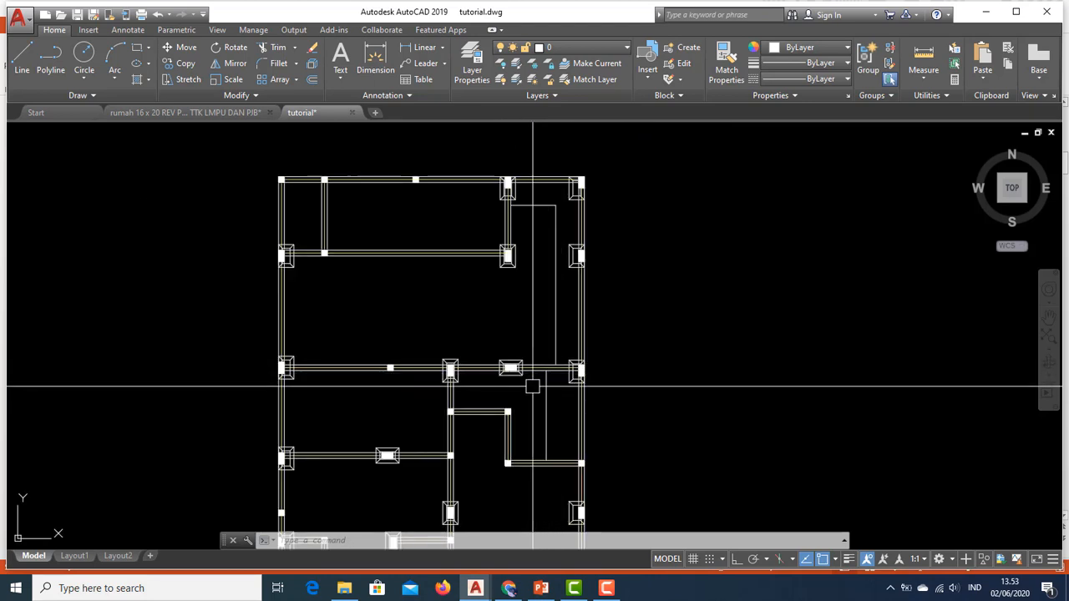
middle_drag(533, 385, 647, 249)
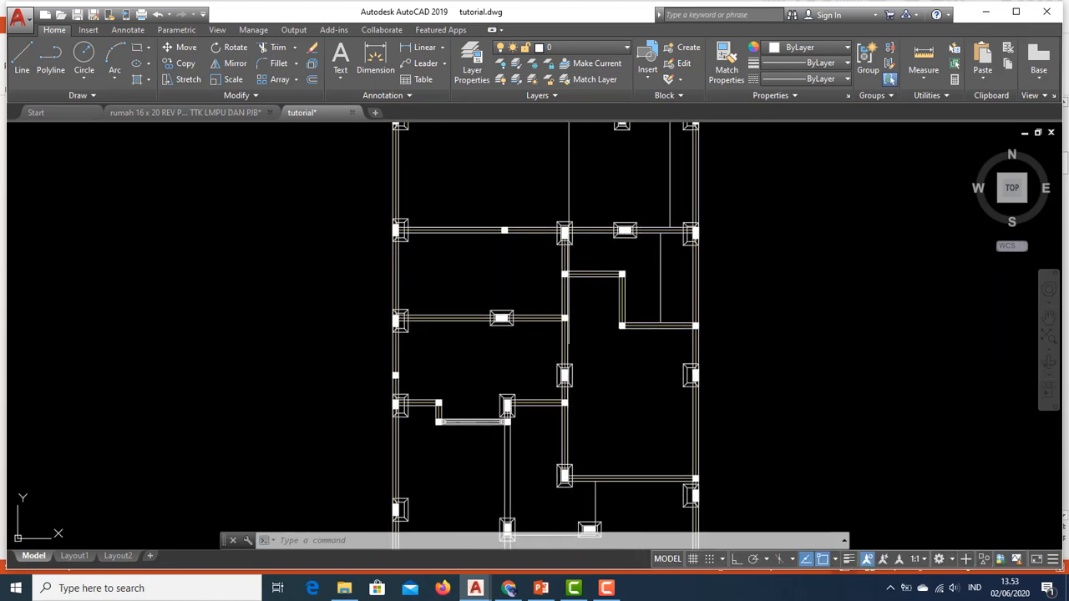
Review the footings on the foundation plan copy, and compare the column and beam labels on the labelled plan with the neighbouring floor plan.
scroll(528, 216, up, 5)
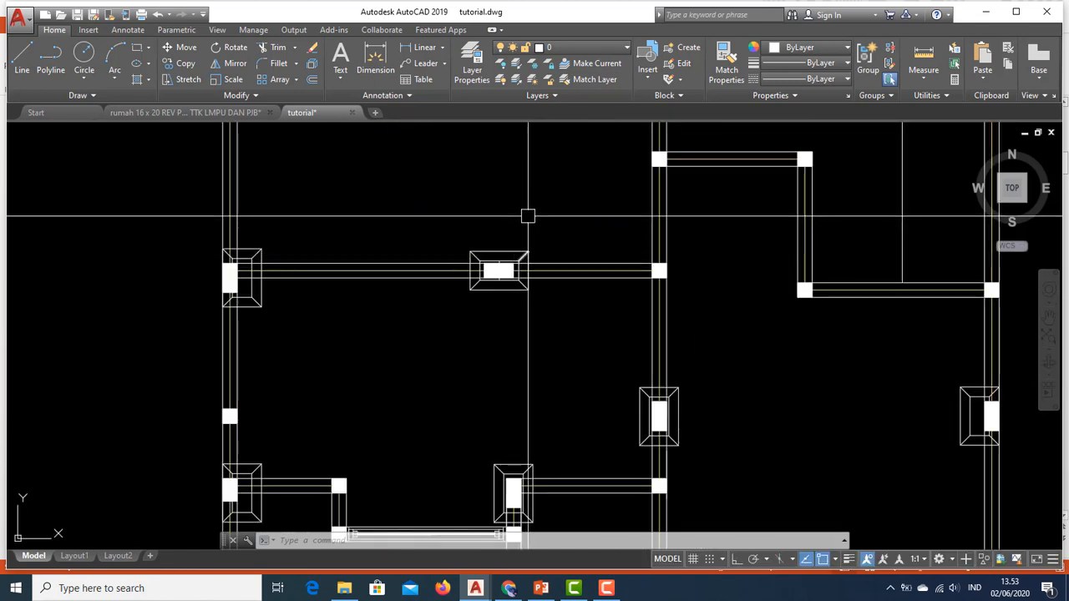
middle_drag(501, 246, 542, 236)
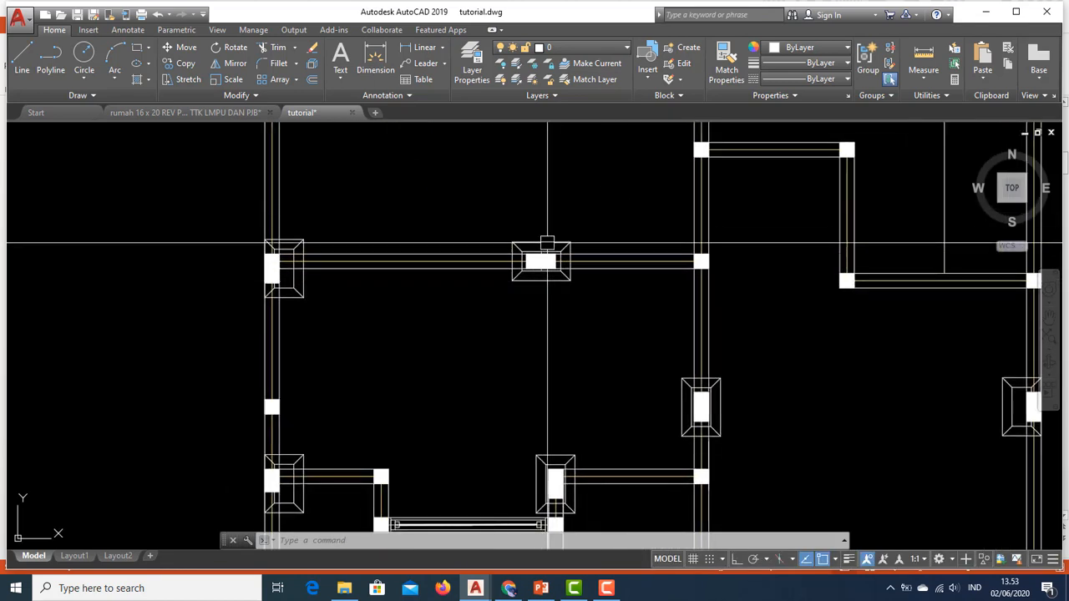
middle_drag(393, 217, 455, 217)
scroll(608, 273, down, 12)
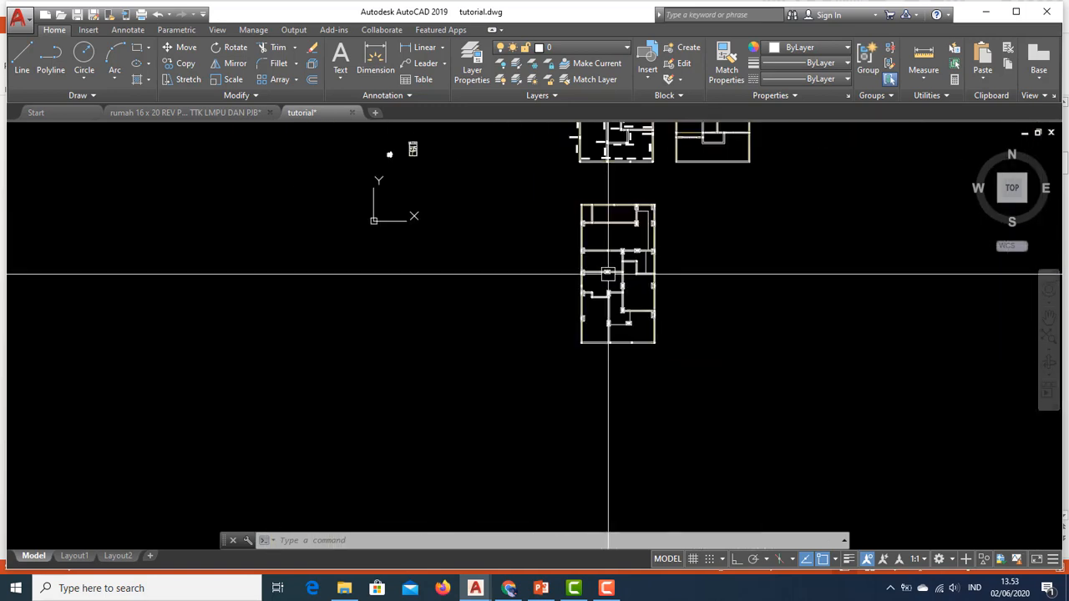
middle_drag(621, 236, 601, 396)
scroll(604, 251, up, 8)
middle_drag(574, 310, 607, 257)
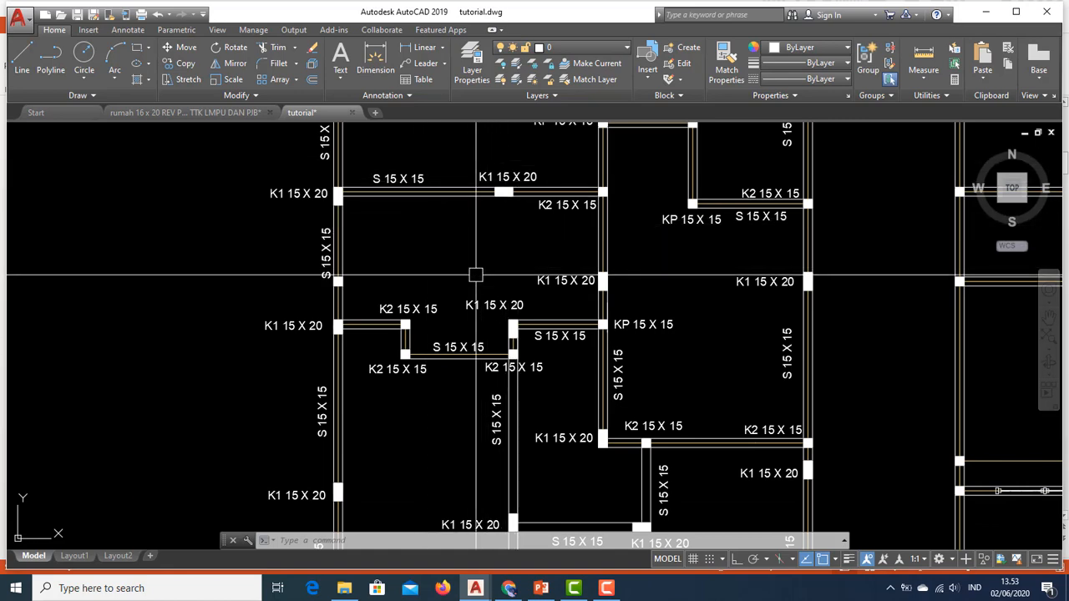
scroll(421, 268, down, 5)
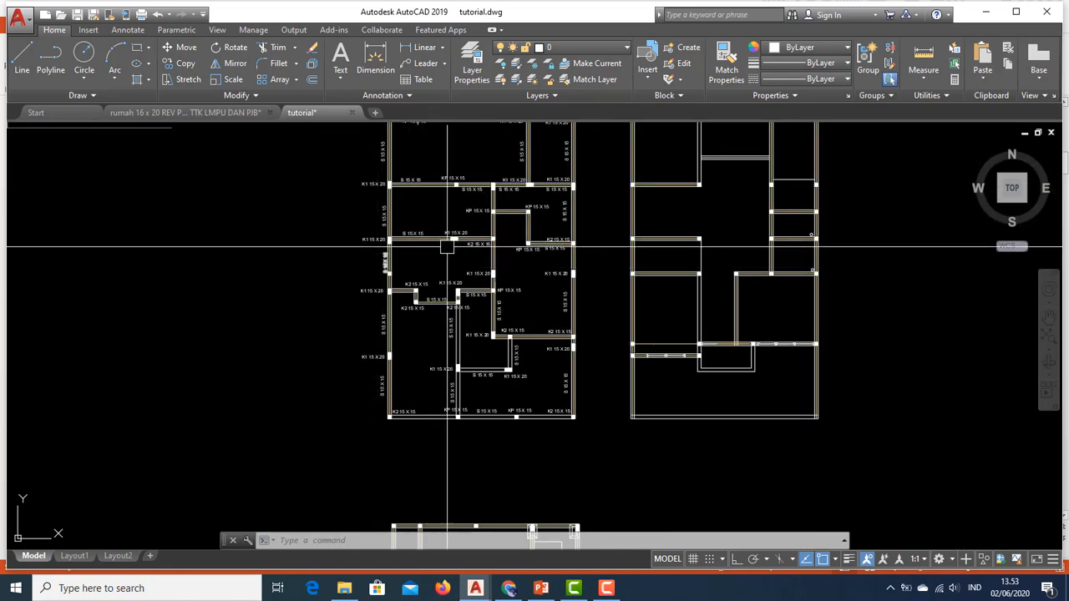
middle_drag(543, 248, 534, 276)
scroll(639, 205, up, 2)
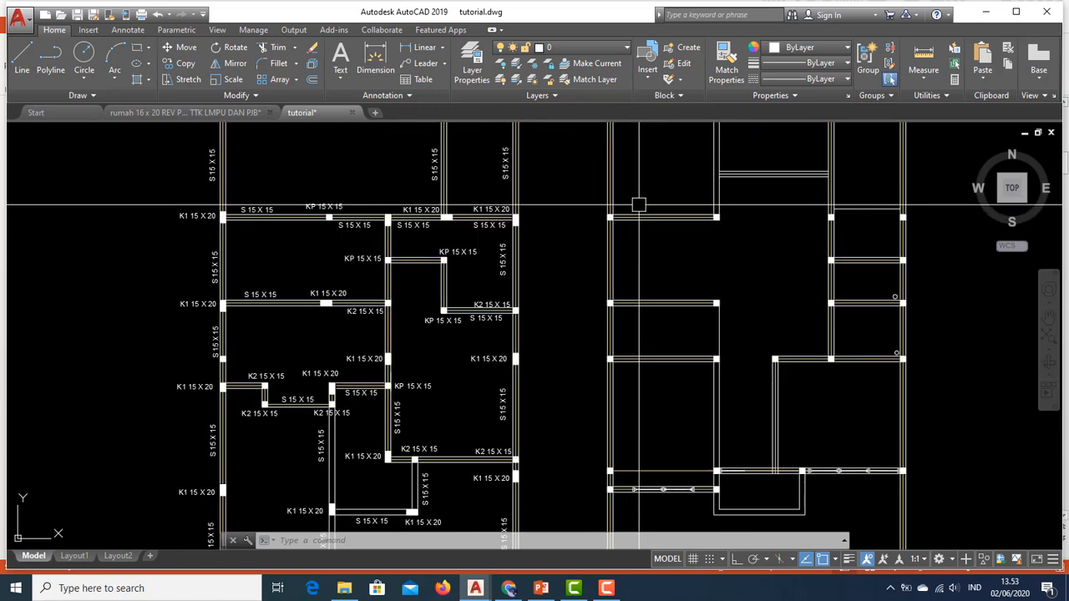
middle_drag(707, 231, 681, 266)
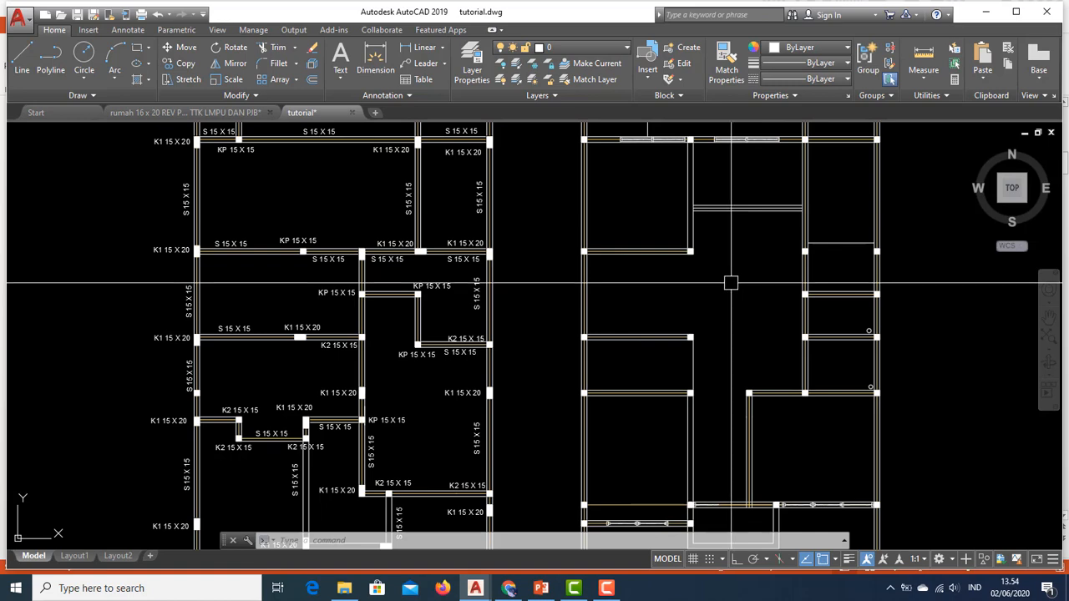
scroll(664, 283, down, 4)
mouse_move(642, 341)
middle_down()
mouse_move(642, 277)
mouse_move(646, 350)
mouse_move(584, 309)
middle_up()
scroll(592, 313, up, 4)
mouse_move(496, 276)
middle_down()
mouse_move(512, 381)
mouse_move(503, 424)
mouse_move(442, 472)
middle_up()
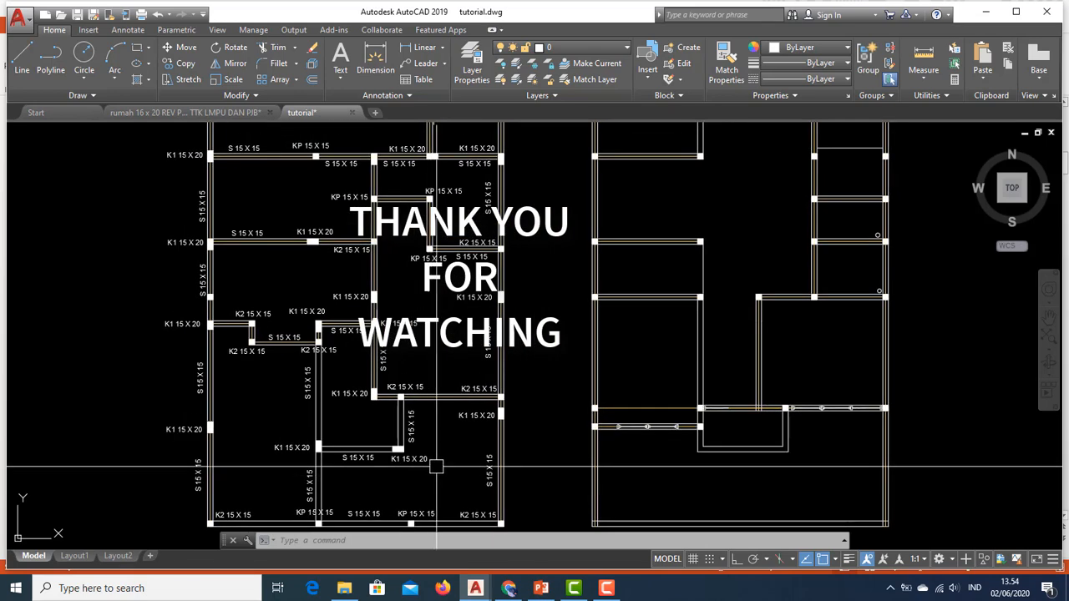
middle_drag(603, 291, 554, 314)
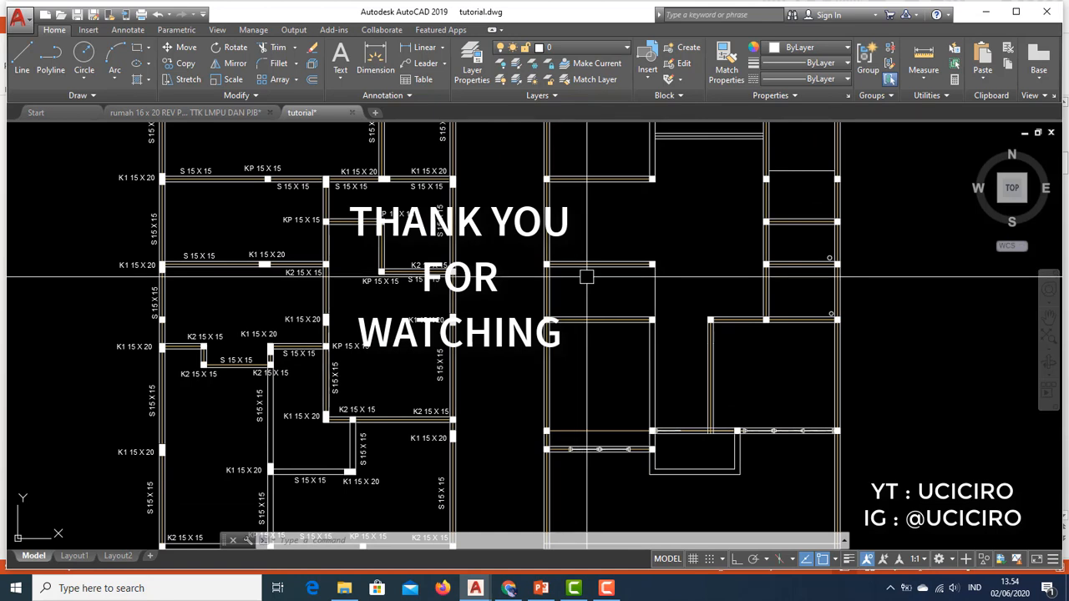
key(F10)
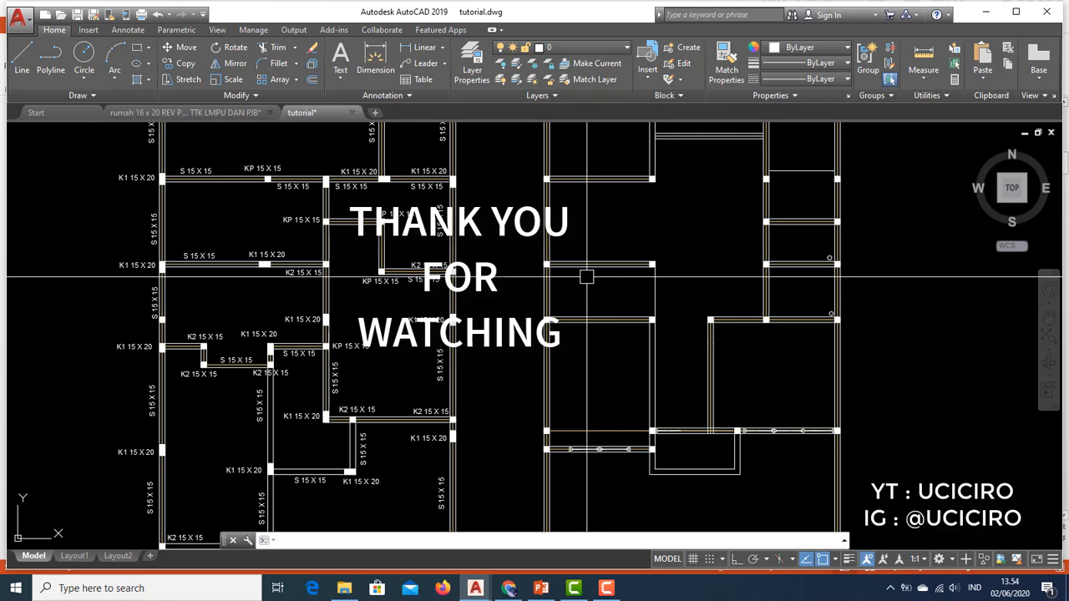